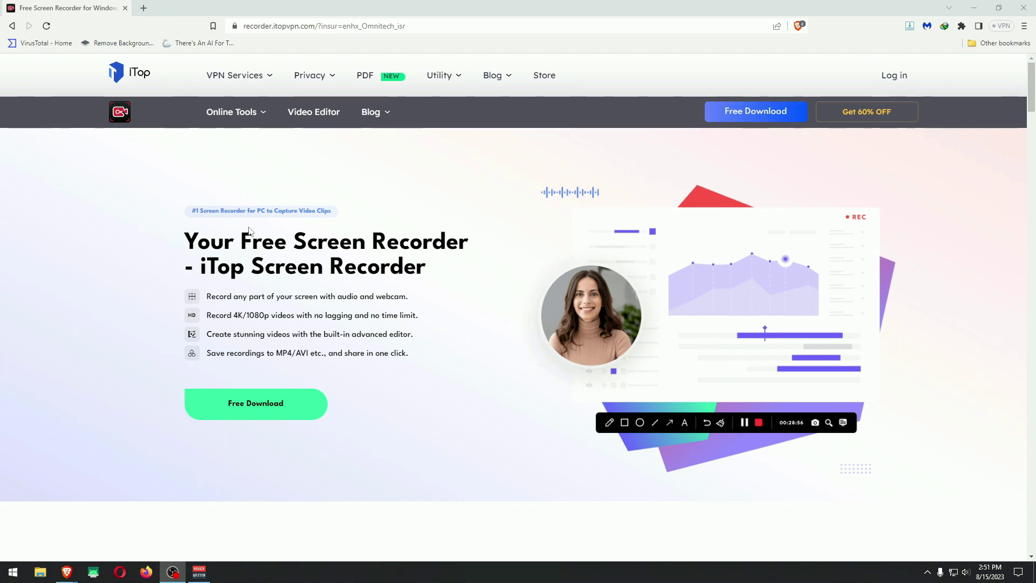
Highlight and deselect the 'Your Free Screen Recorder' heading on the iTop Screen Recorder page.
drag(186, 236, 448, 275)
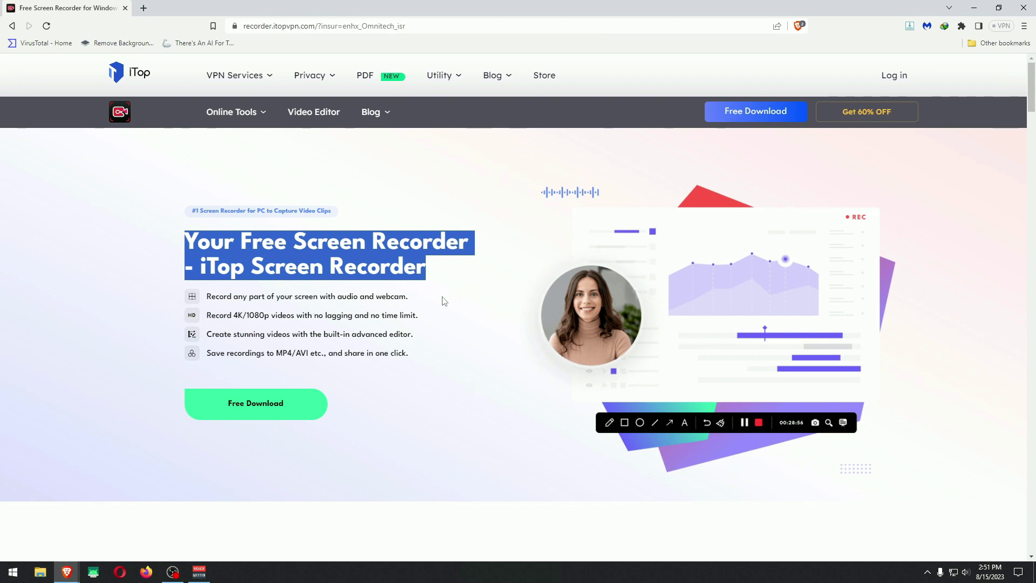
click(420, 267)
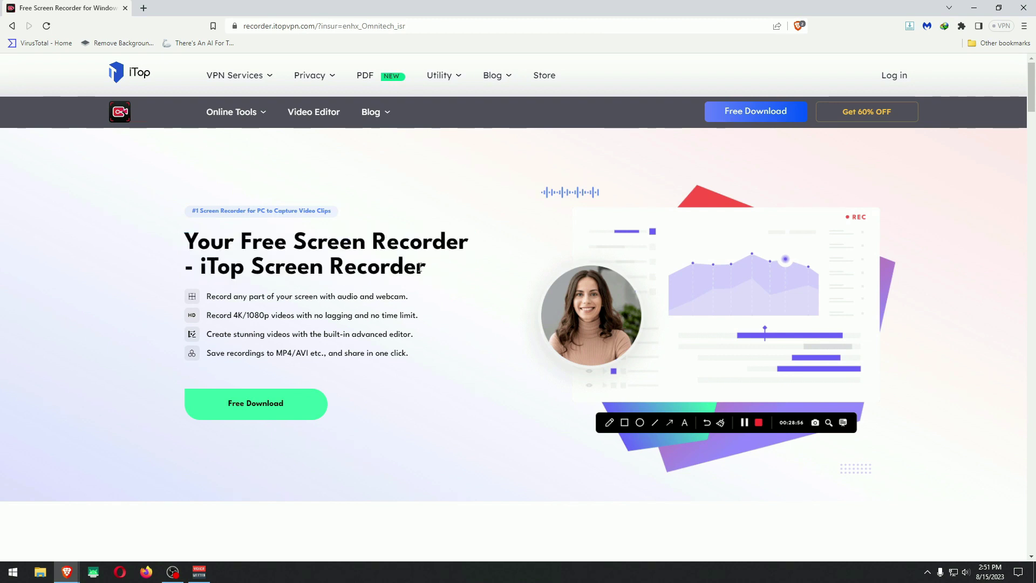
key(alt+Tab)
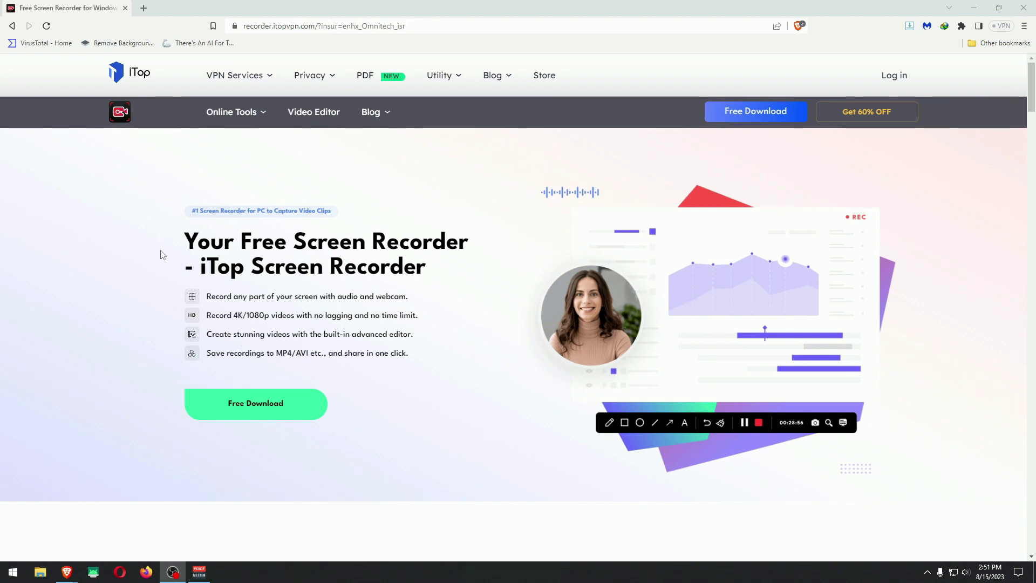
Download the 6.75 MB iTop Screen Recorder installer through IDM and launch it.
click(260, 409)
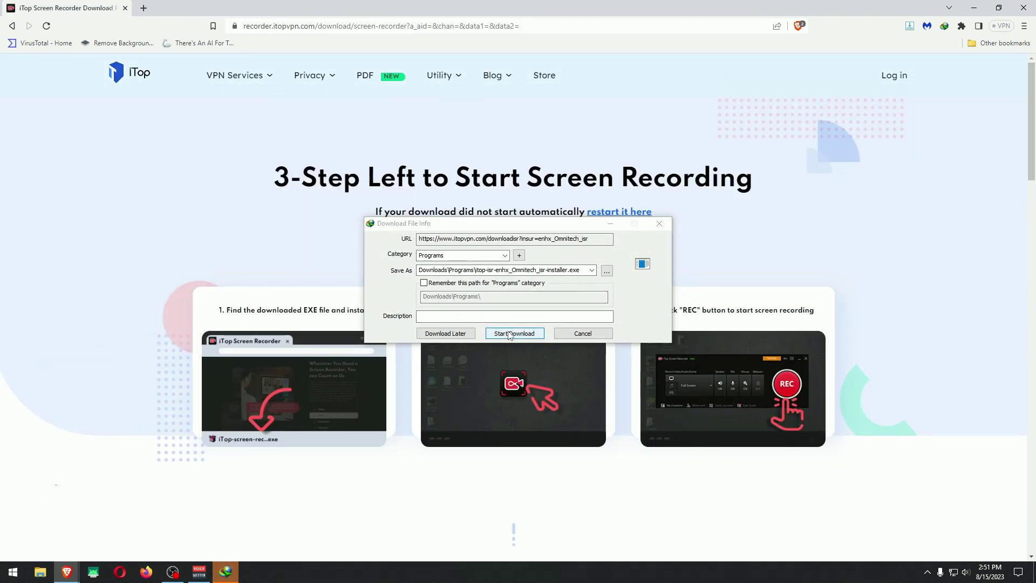
click(510, 334)
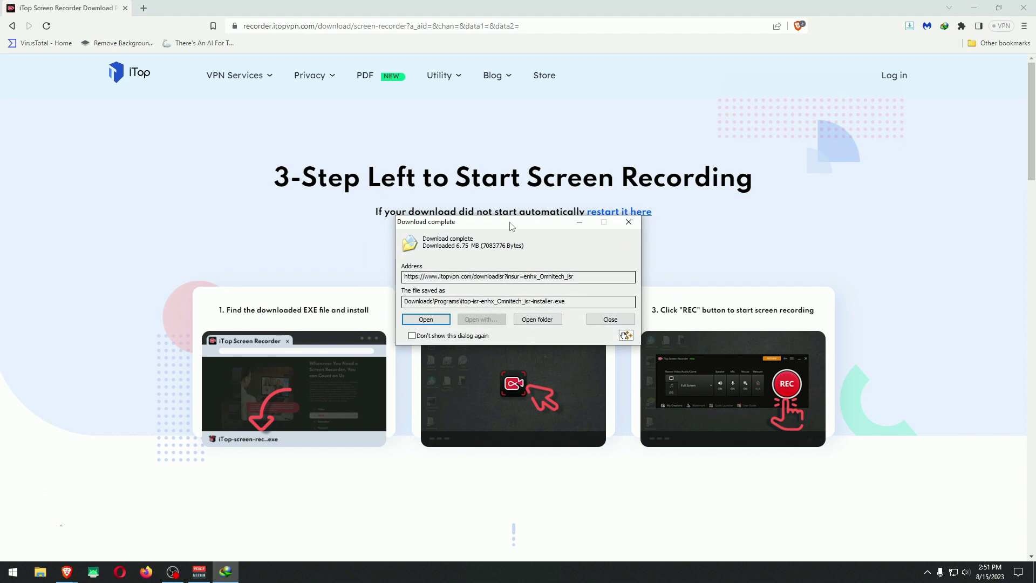
drag(492, 226, 681, 113)
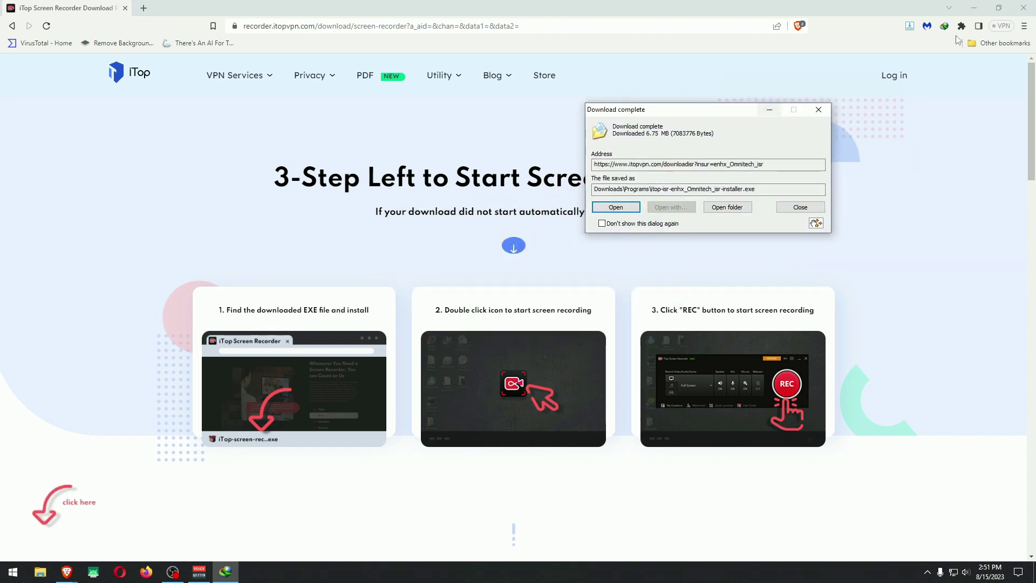
click(975, 8)
click(616, 206)
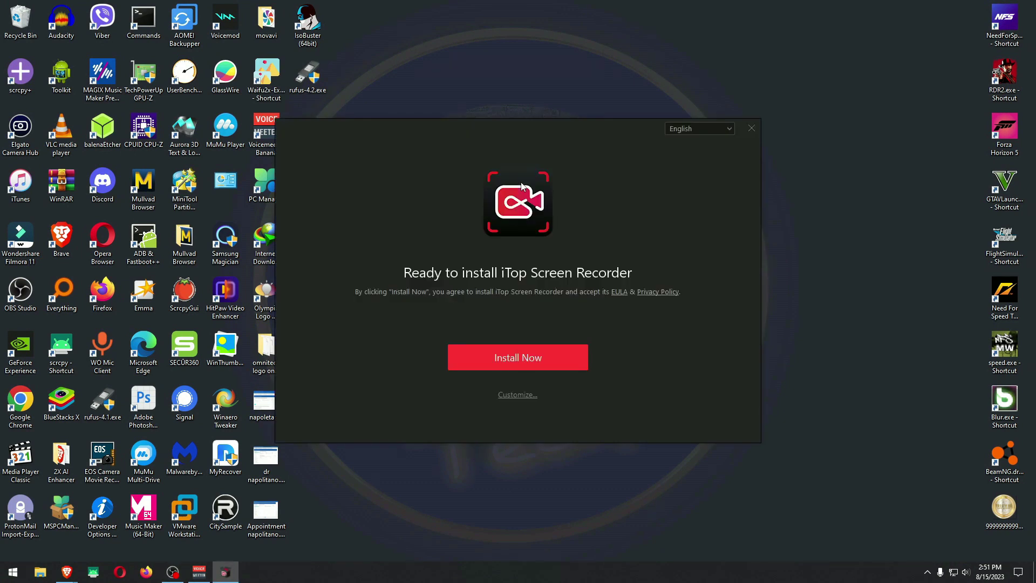
Install iTop Screen Recorder, accepting the optional iTop VPN install.
click(510, 360)
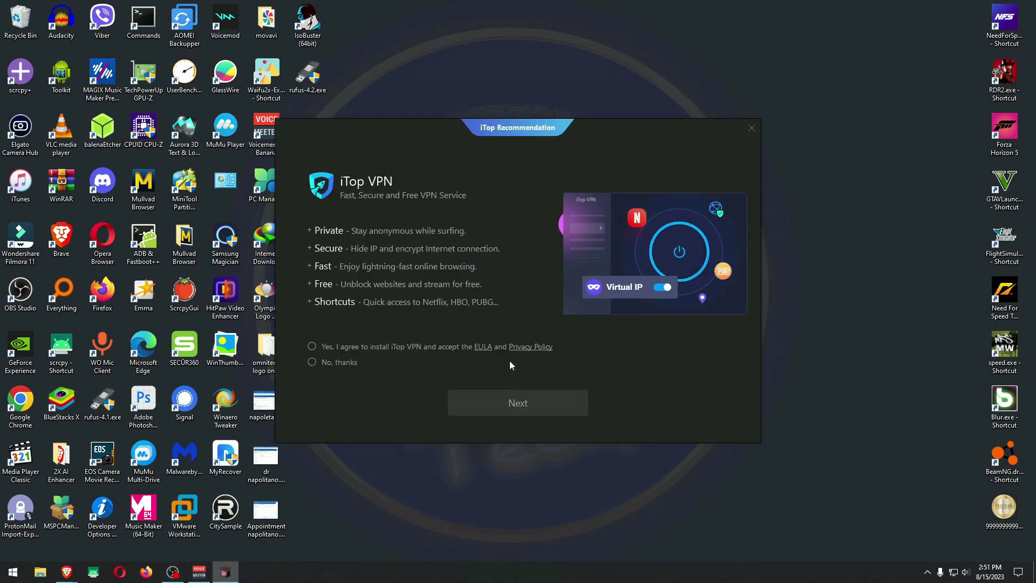
click(359, 348)
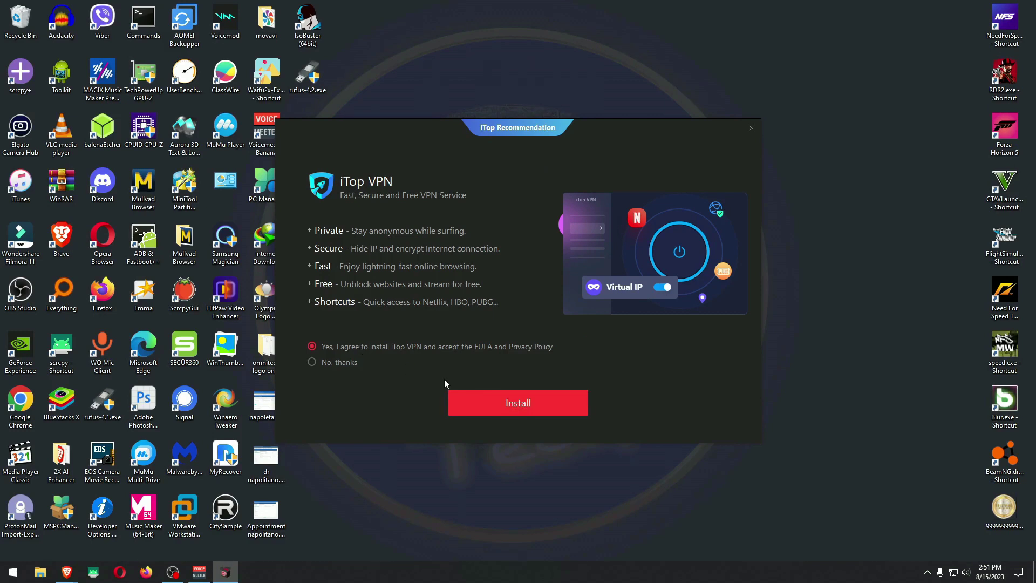
click(509, 408)
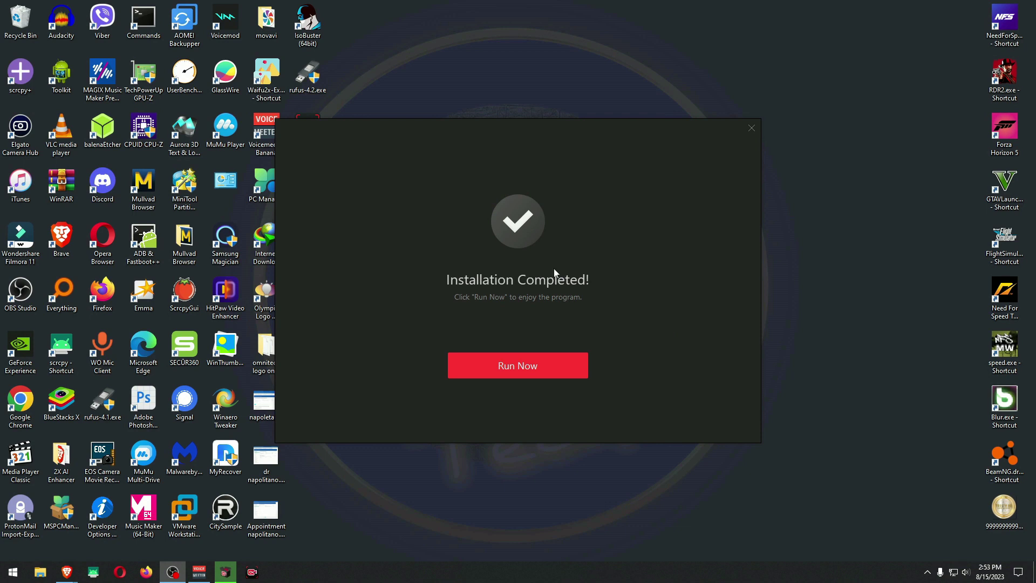
Run iTop Screen Recorder, close the iTop VPN window and minimize the pricing page.
click(520, 359)
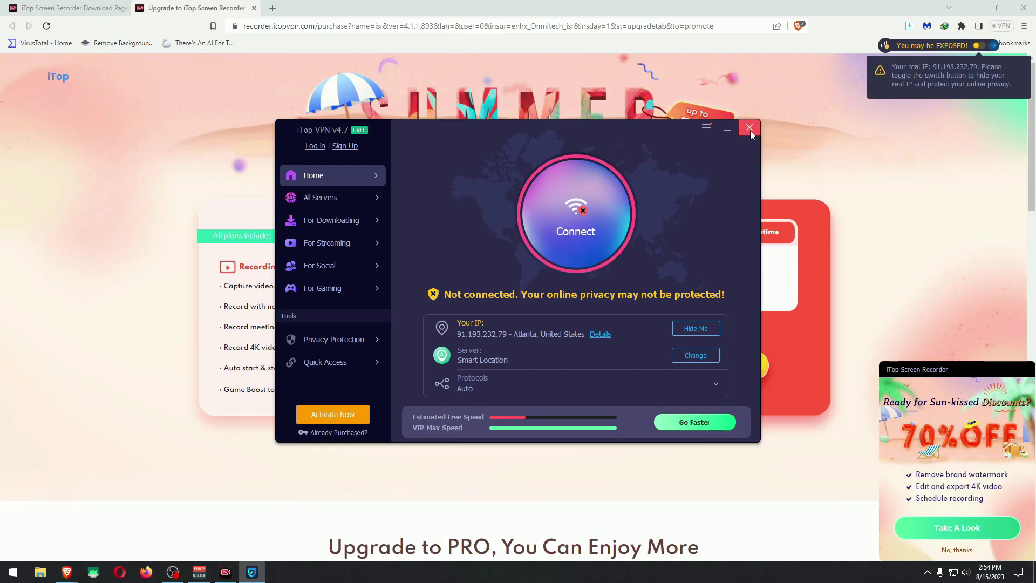
click(750, 131)
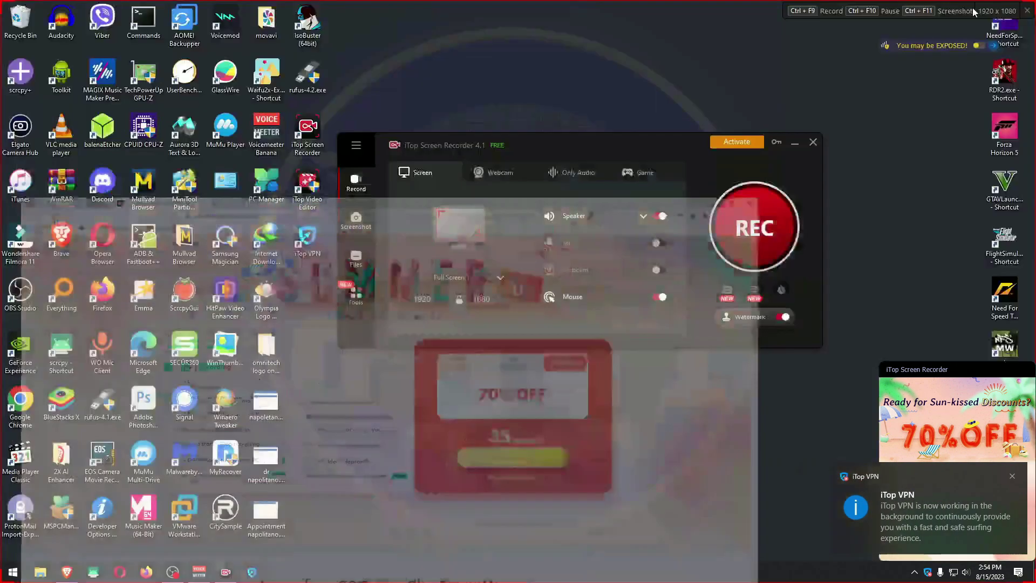
click(974, 8)
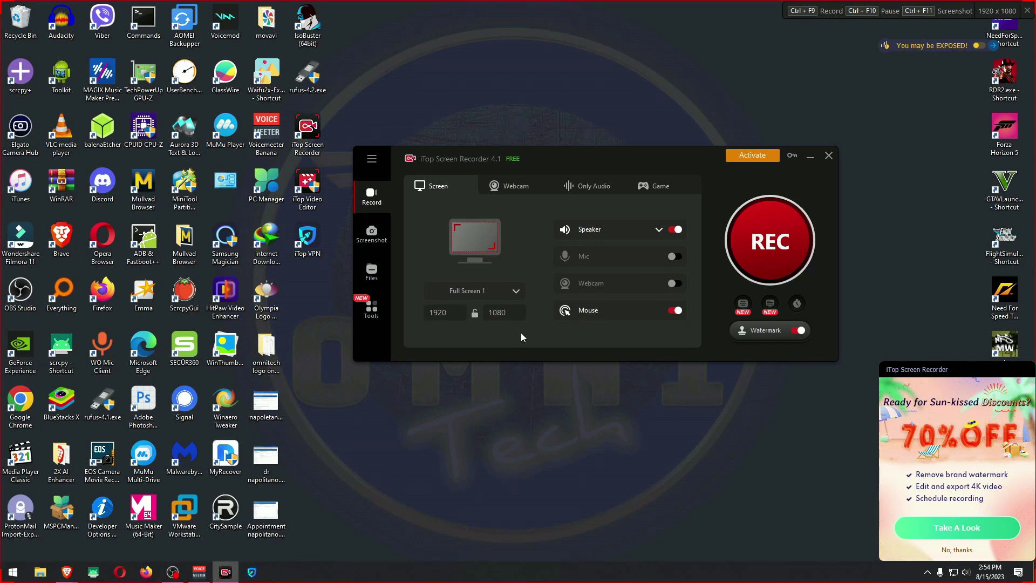
Register the license key to activate PRO and dismiss the success message.
click(730, 156)
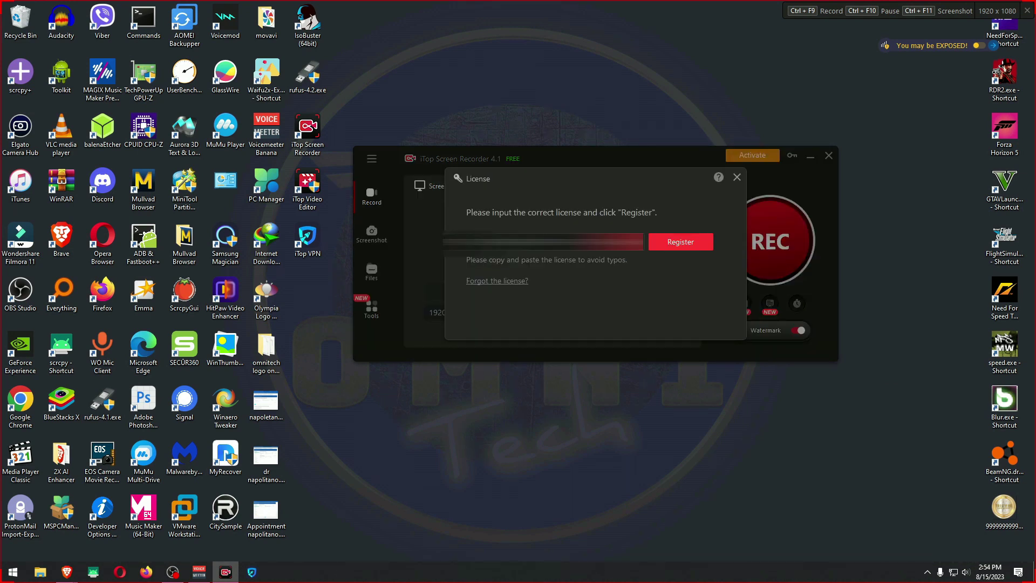
click(680, 242)
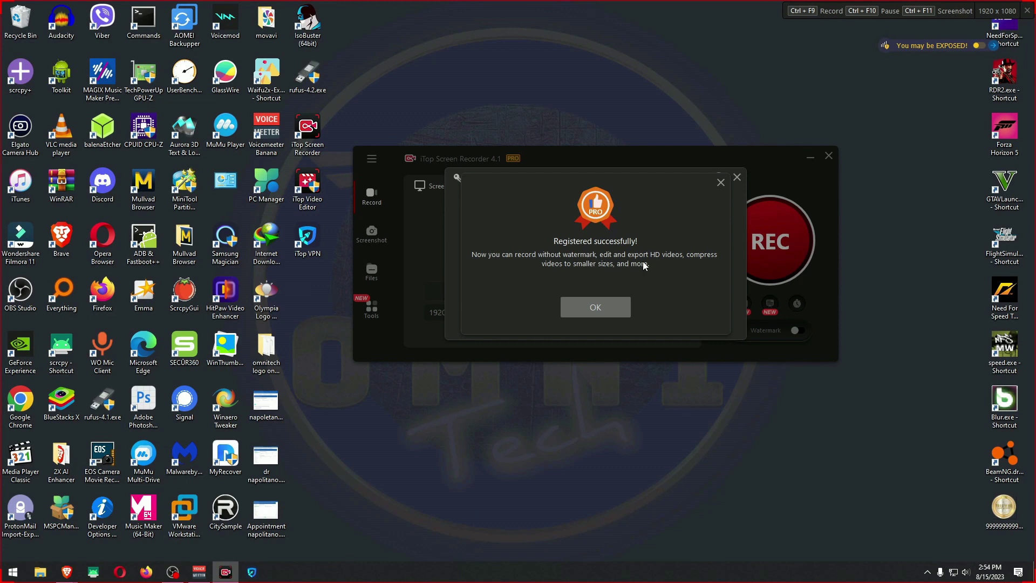
click(591, 308)
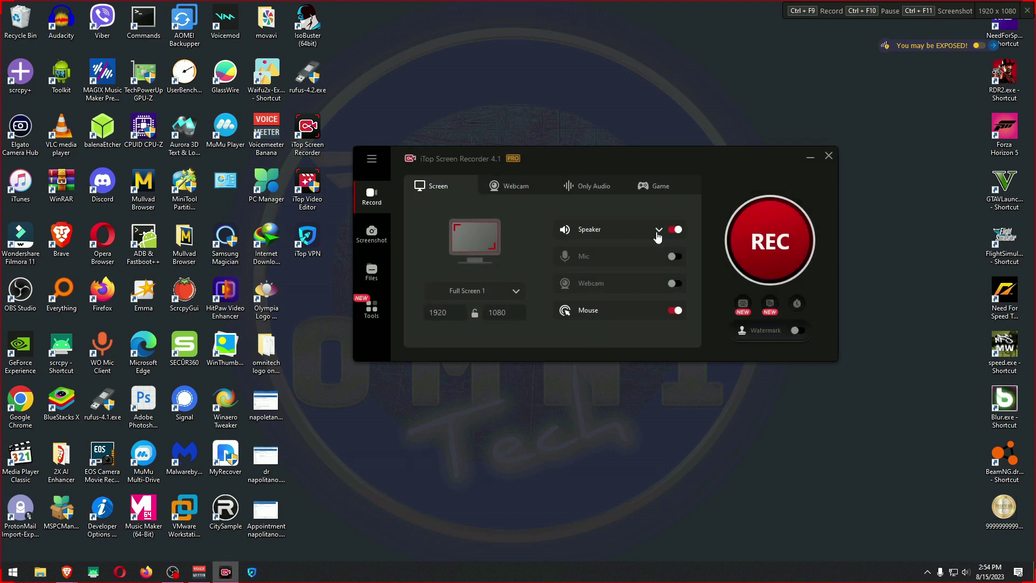
Keep Speakers (High Definition Audio Device) output and enable the Microphone (Elgato Wave:3) input.
click(657, 232)
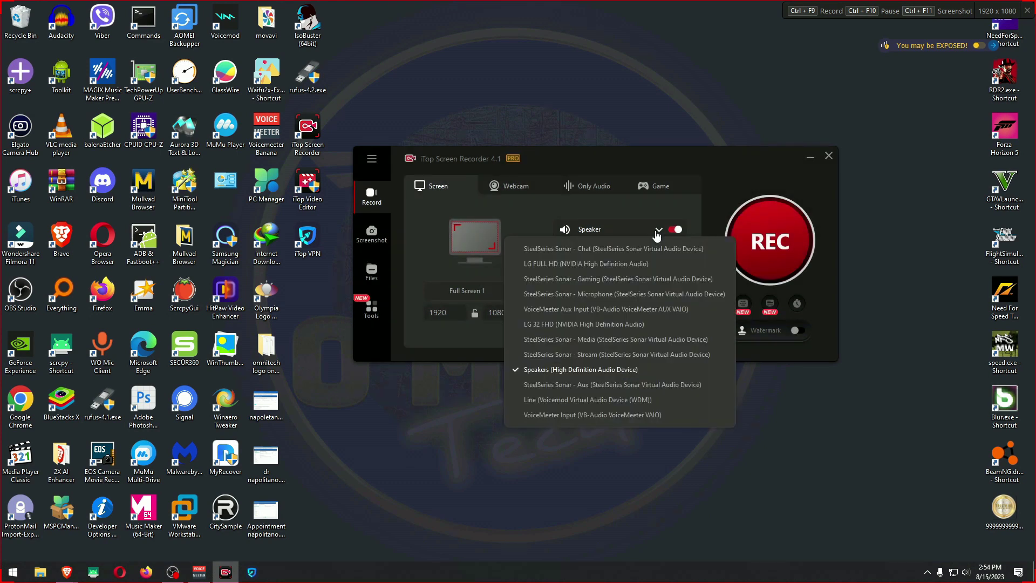
click(589, 370)
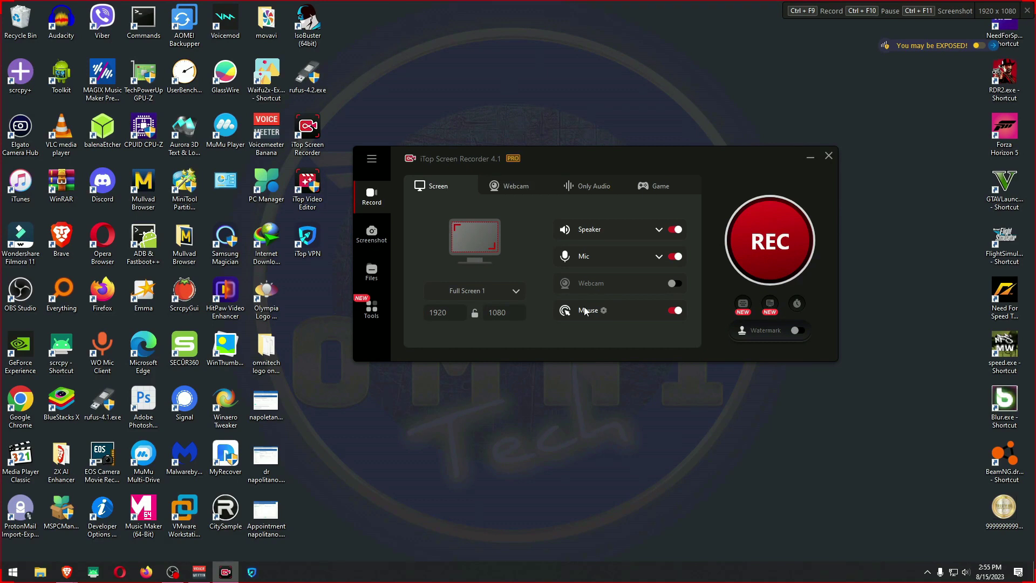
click(658, 257)
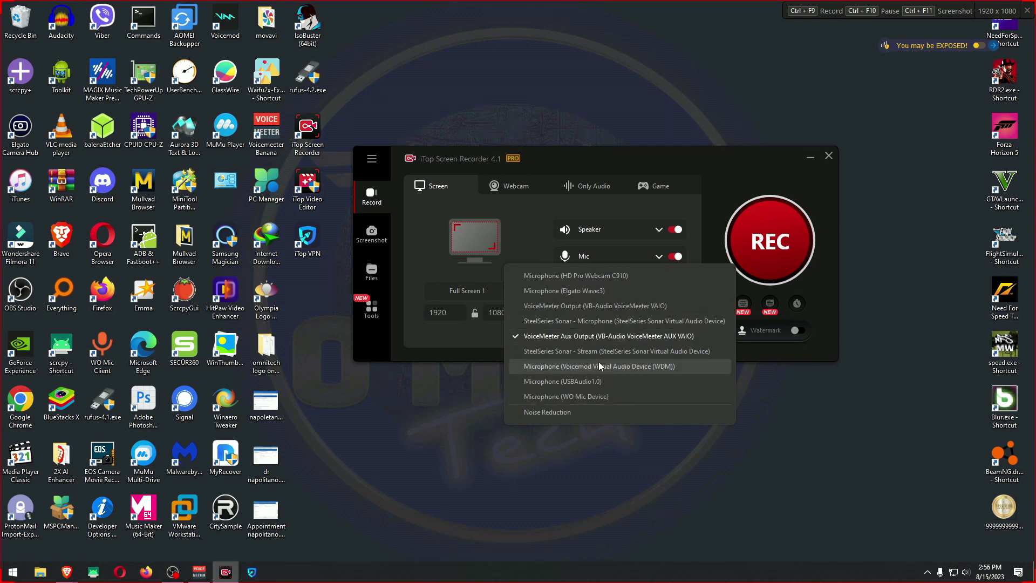
click(577, 290)
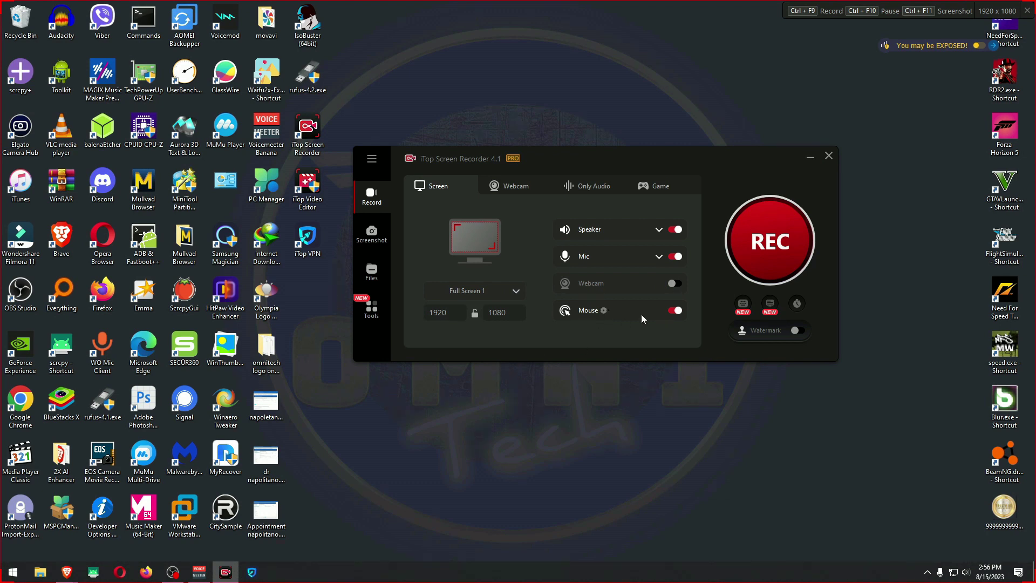
click(515, 293)
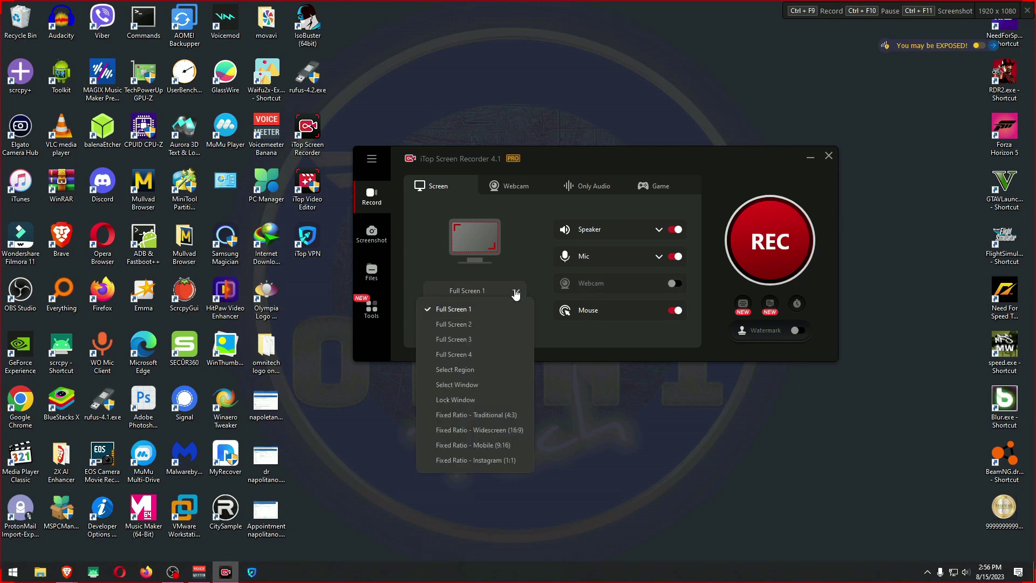
Keep Full Screen 1 as capture area and switch through Only Audio to Game mode.
click(515, 293)
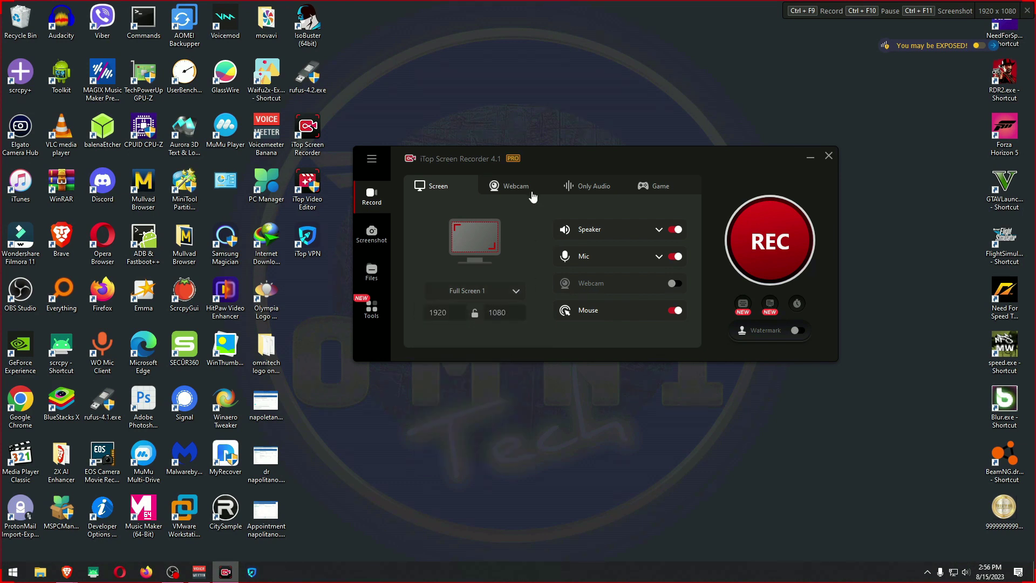
click(587, 194)
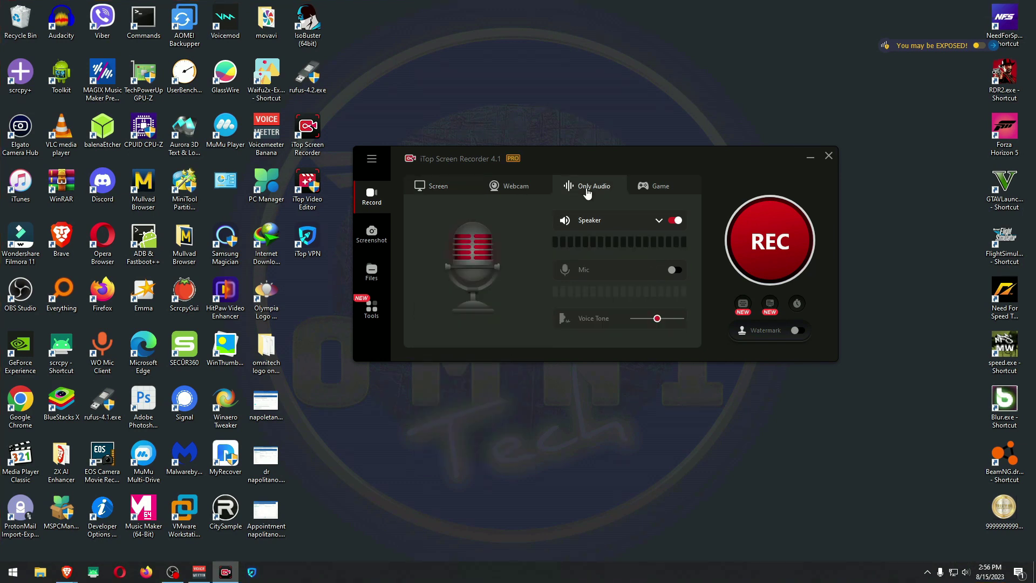
click(667, 187)
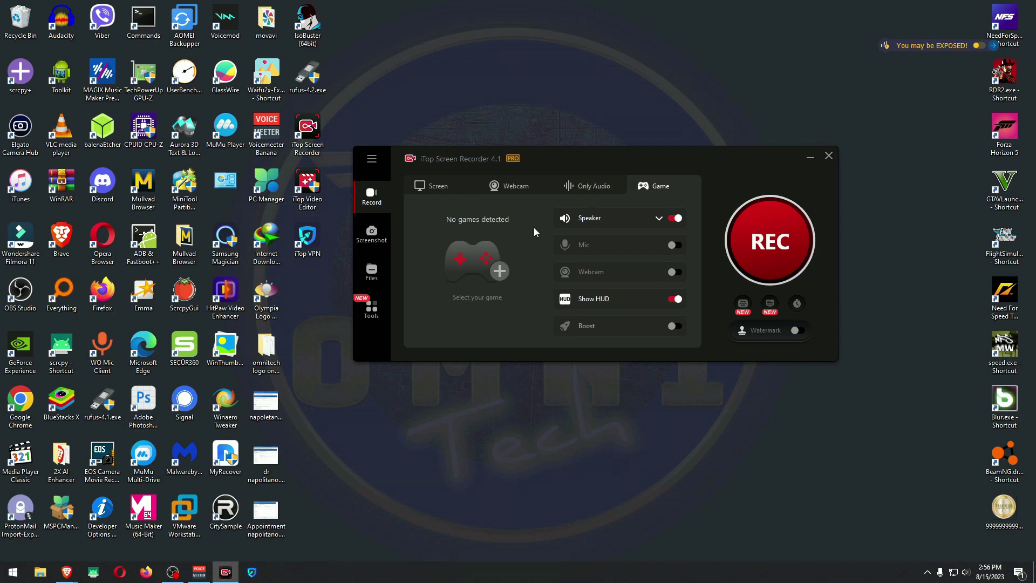
In Game mode, turn on the Elgato Wave:3 mic and Boost, then view Screenshot options.
click(594, 247)
click(594, 247)
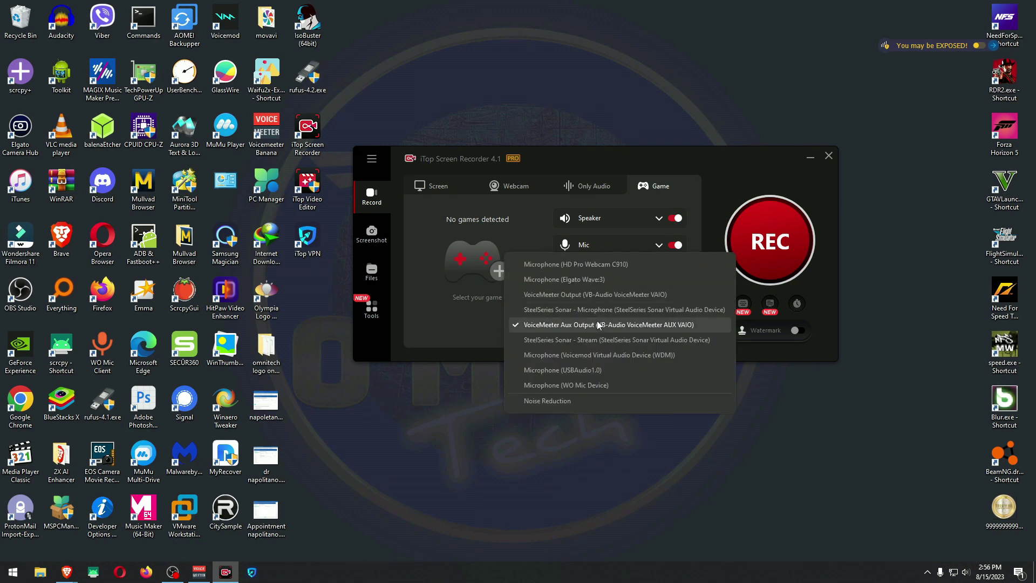
click(581, 276)
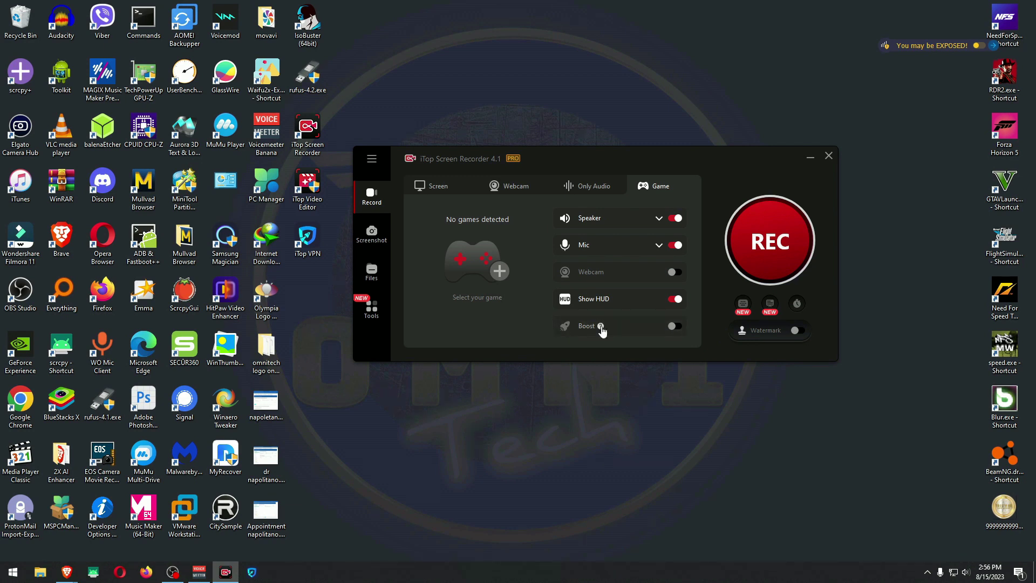
mouse_move(602, 328)
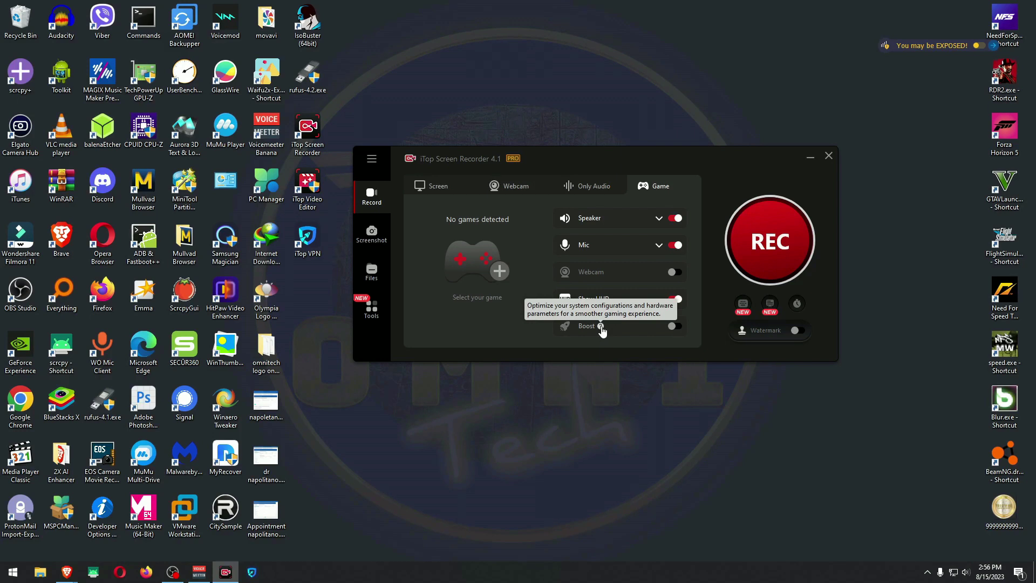
click(673, 326)
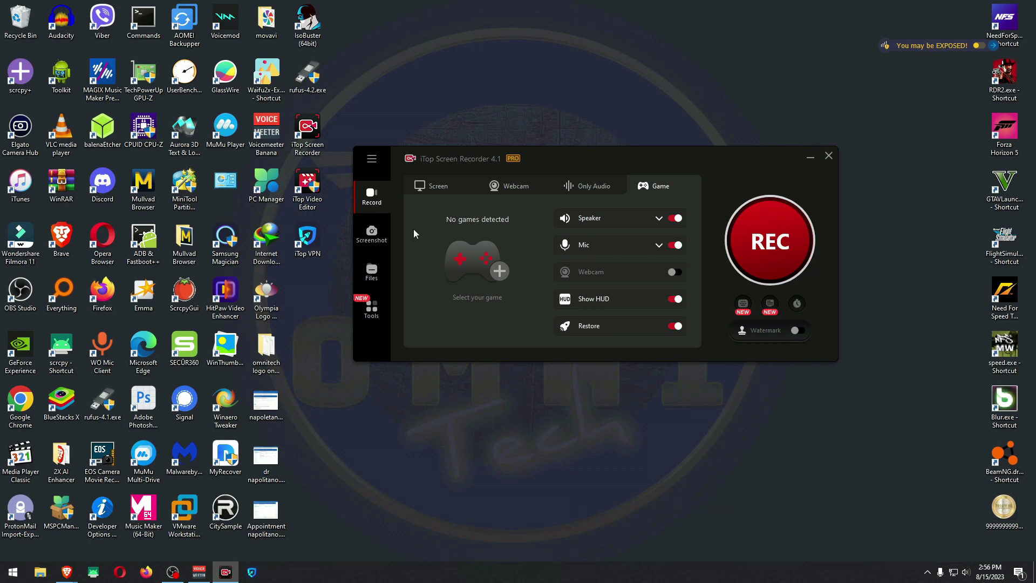
click(372, 235)
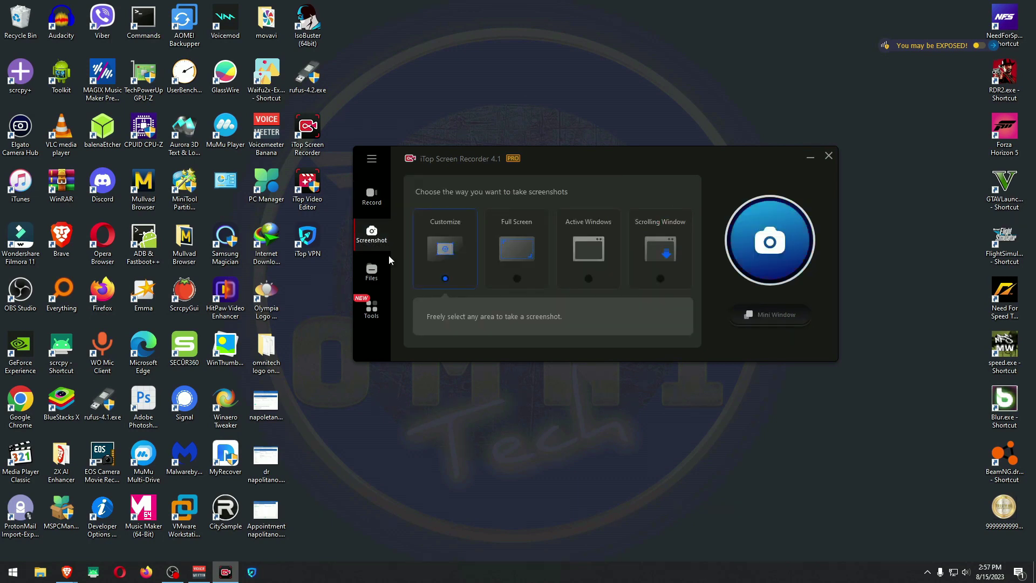
Show the floating mini screenshot toolbar, reposition it, and exit the VPN mini widget.
click(745, 315)
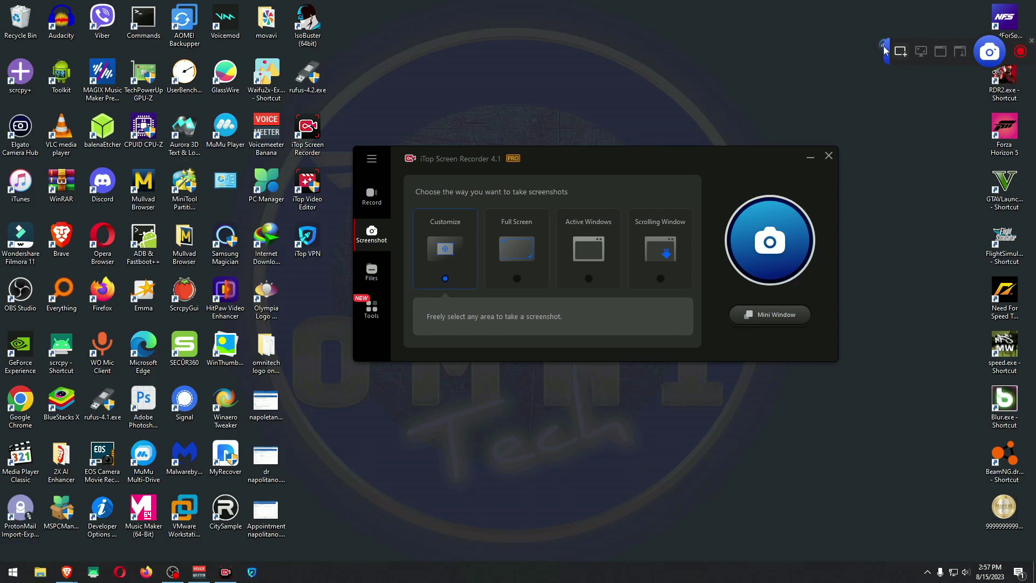
drag(892, 51, 881, 89)
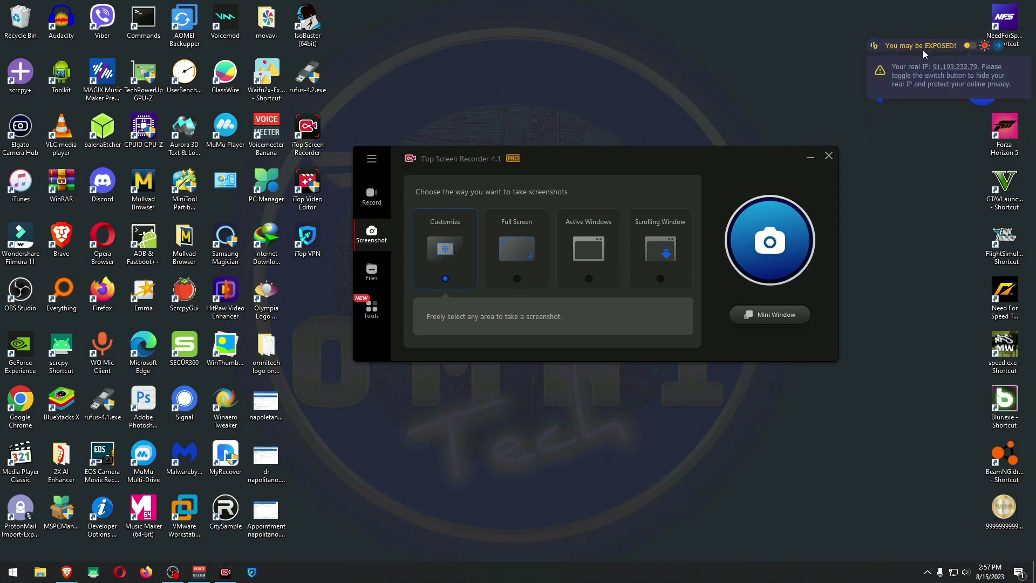
right_click(882, 52)
click(913, 105)
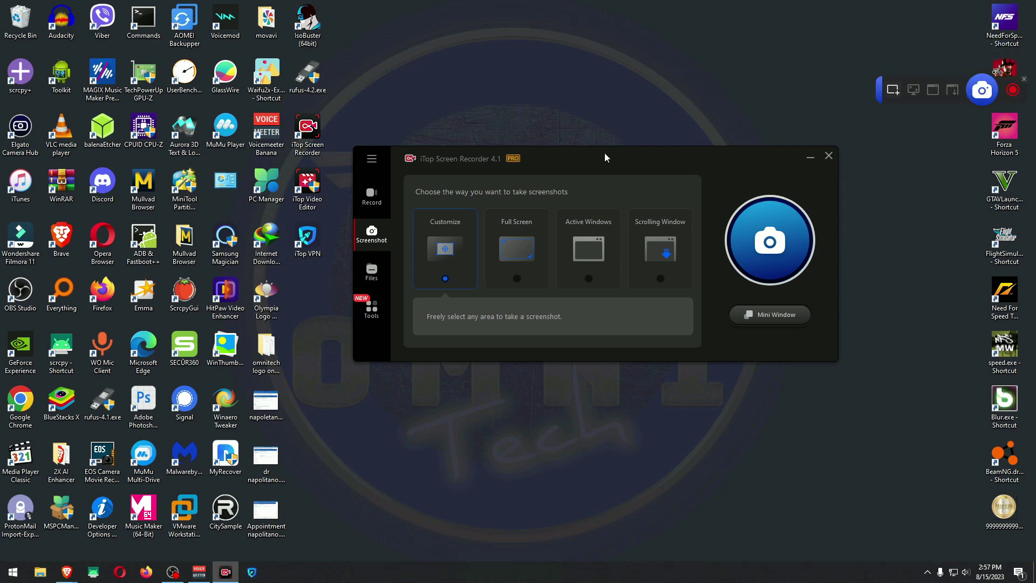
drag(605, 153, 633, 151)
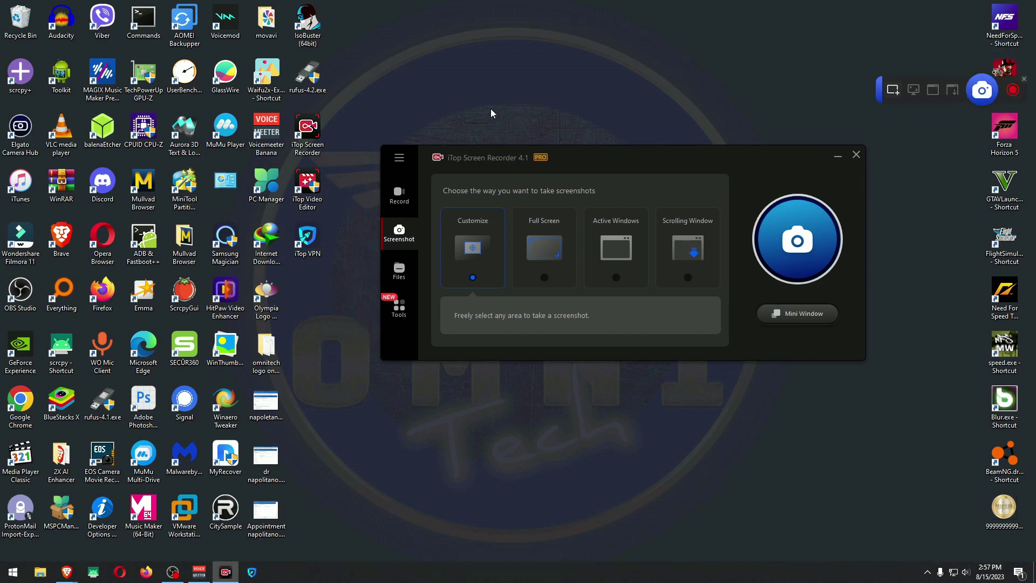
Browse the Video, Audio and Screenshot file lists and open the output folder.
click(399, 269)
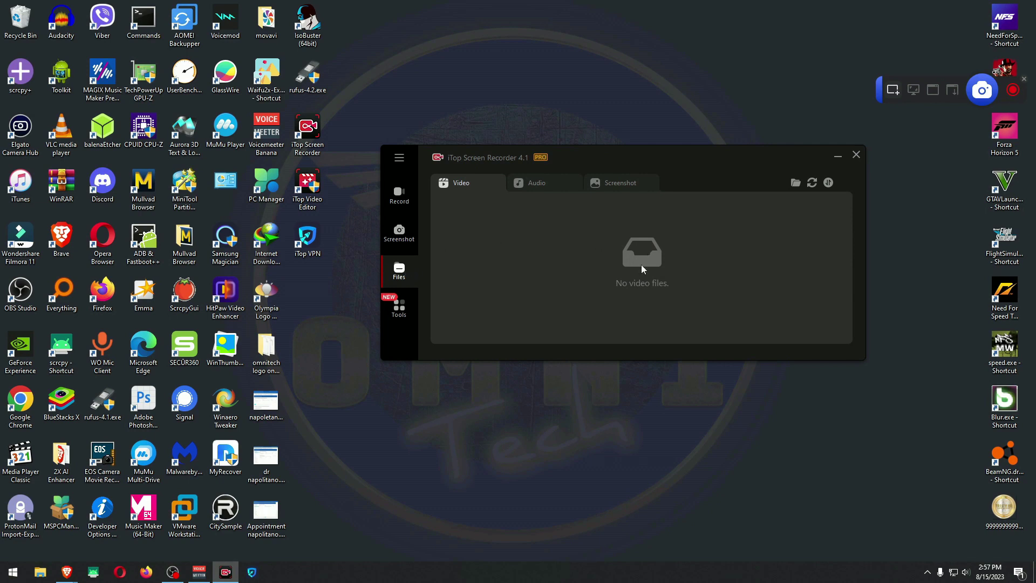
click(547, 184)
click(615, 186)
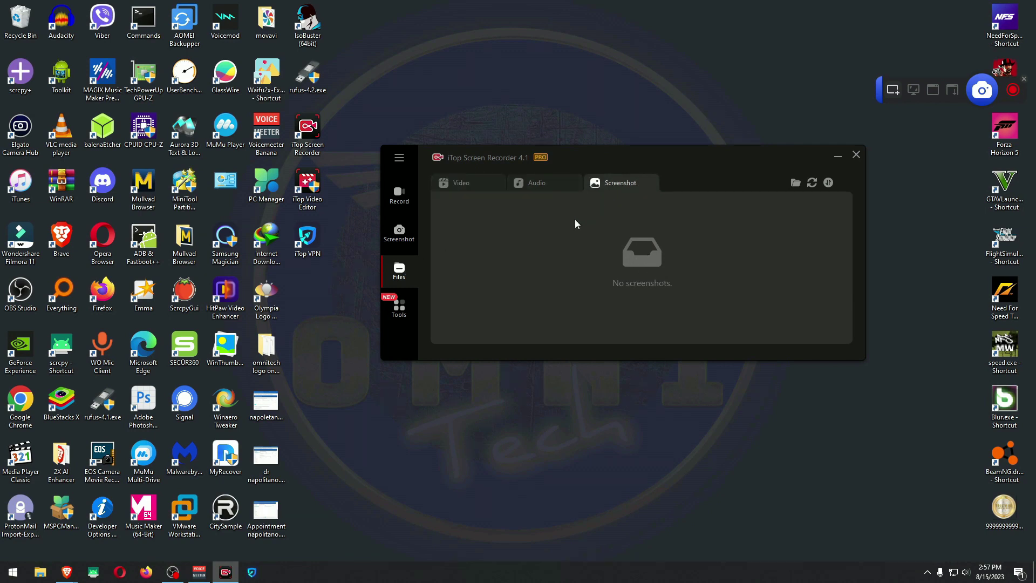
click(795, 183)
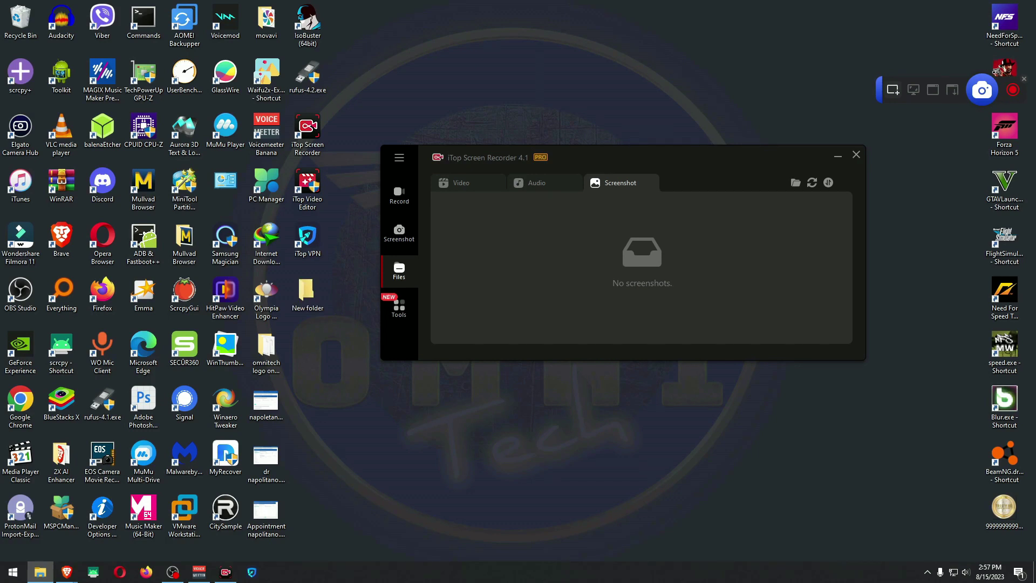
Rename the desktop folder to Itop, then show the recorder's Tools page.
key(Return)
click(306, 294)
click(411, 308)
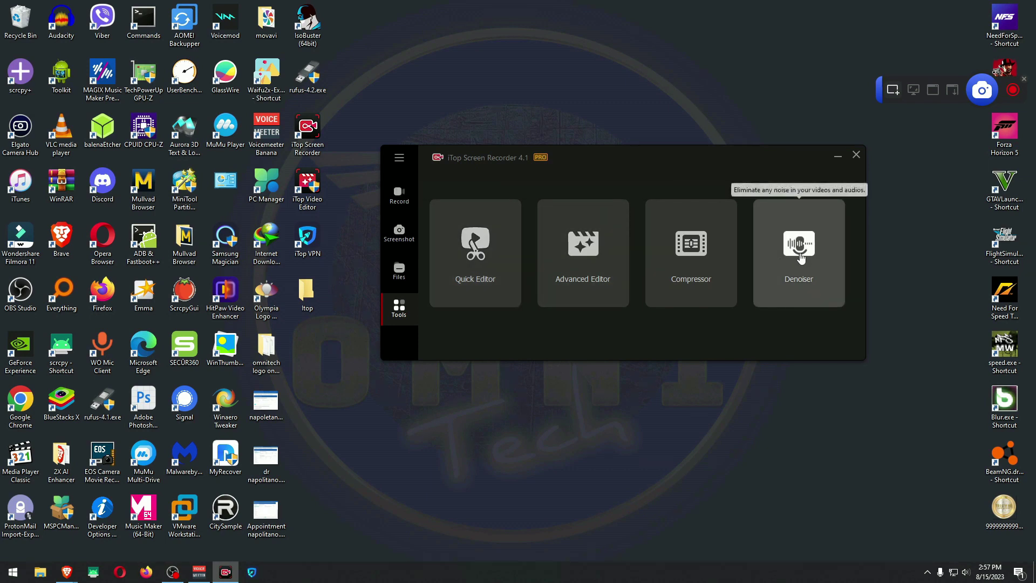
click(795, 255)
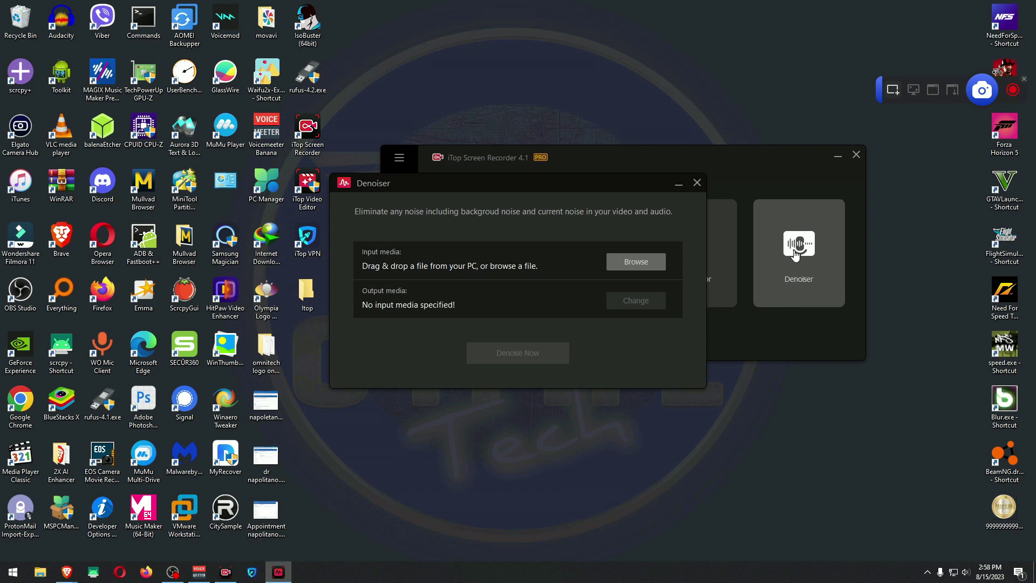
click(697, 182)
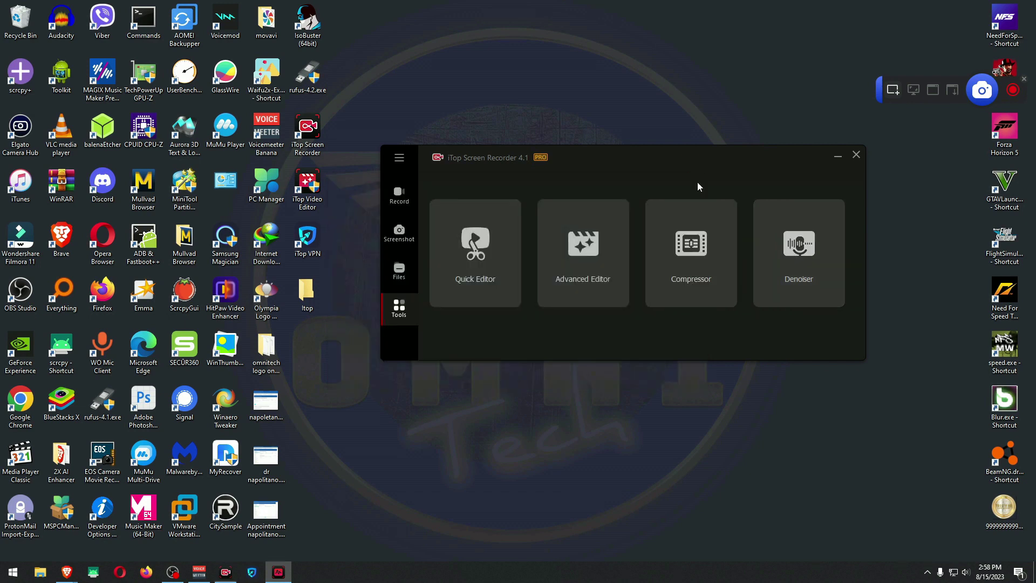
Record an 18-second audio-only clip with speaker and mic, stopping it with F9.
click(403, 197)
click(615, 185)
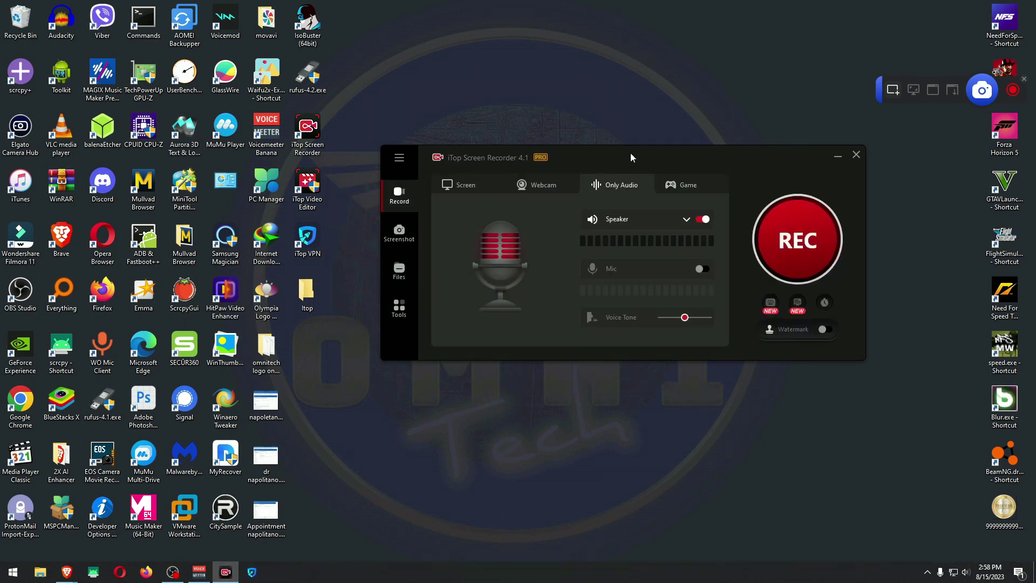
drag(631, 154, 604, 152)
click(656, 219)
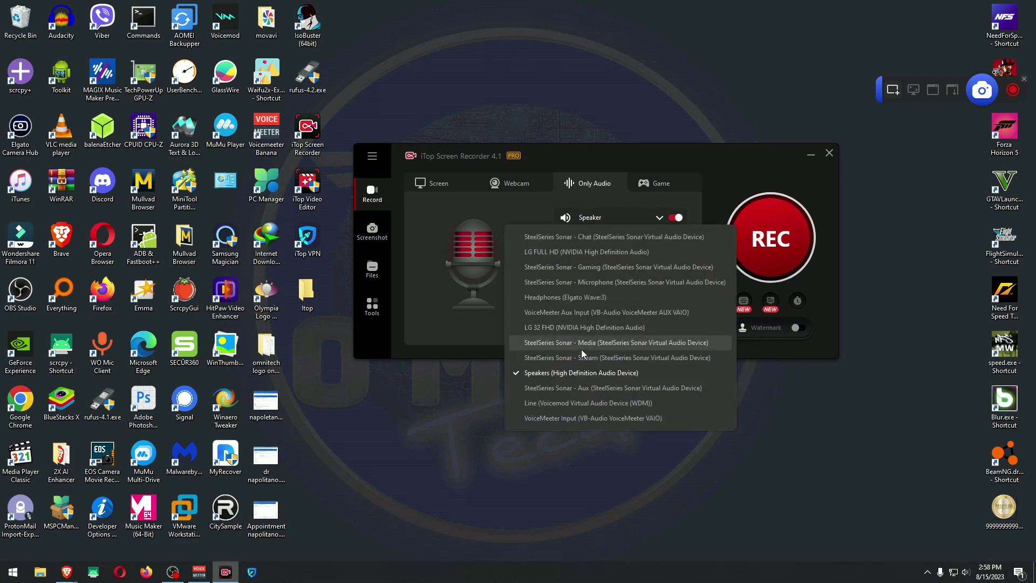
click(576, 378)
drag(669, 156, 657, 158)
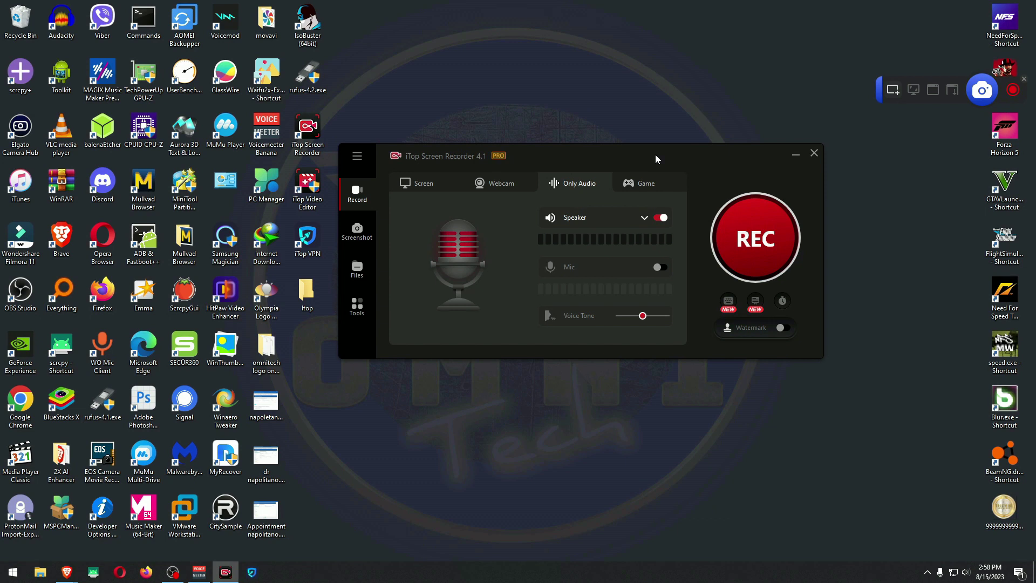
click(659, 267)
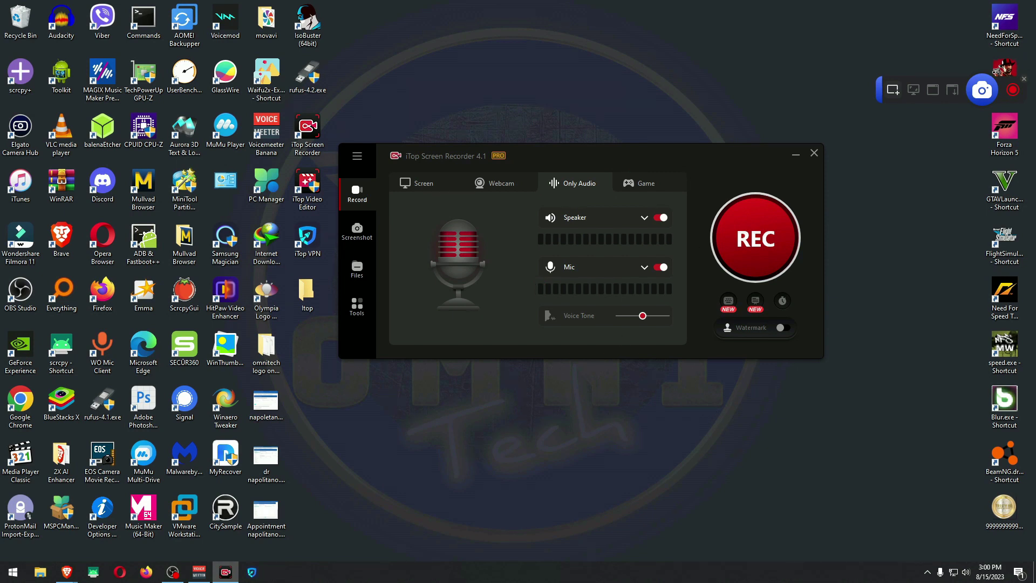
key(F9)
drag(588, 164, 592, 144)
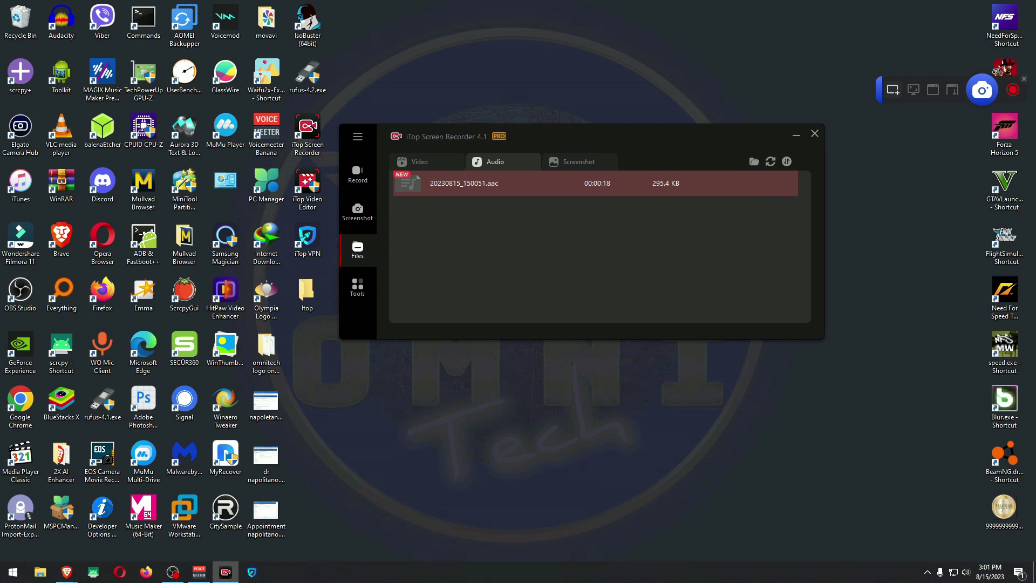
Play 20230815_150051.aac in Media Player Classic and set the system volume to 50.
double_click(702, 183)
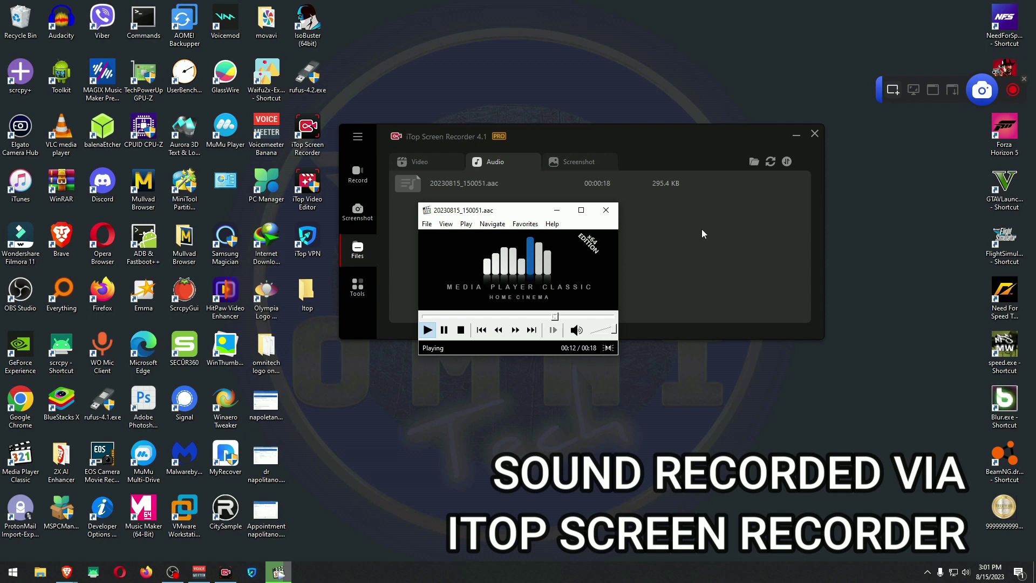
key(XF86AudioRaiseVolume)
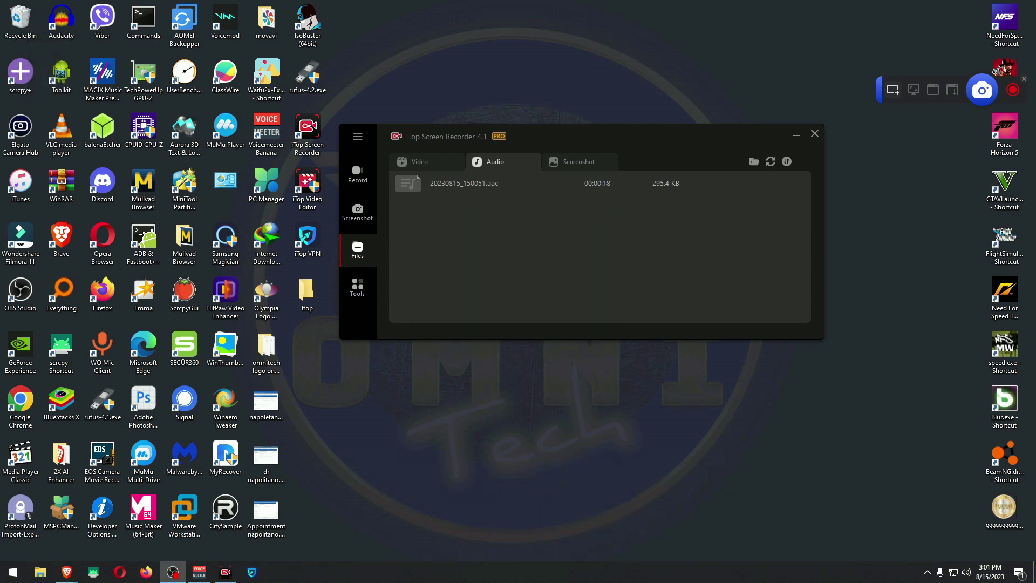
key(XF86AudioLowerVolume)
key(XF86AudioLowerVolume)
key(XF86AudioLowerVolume)
key(XF86AudioLowerVolume)
key(XF86AudioLowerVolume)
key(XF86AudioLowerVolume)
key(XF86AudioLowerVolume)
key(XF86AudioLowerVolume)
key(XF86AudioLowerVolume)
key(XF86AudioLowerVolume)
key(XF86AudioLowerVolume)
key(XF86AudioLowerVolume)
key(XF86AudioLowerVolume)
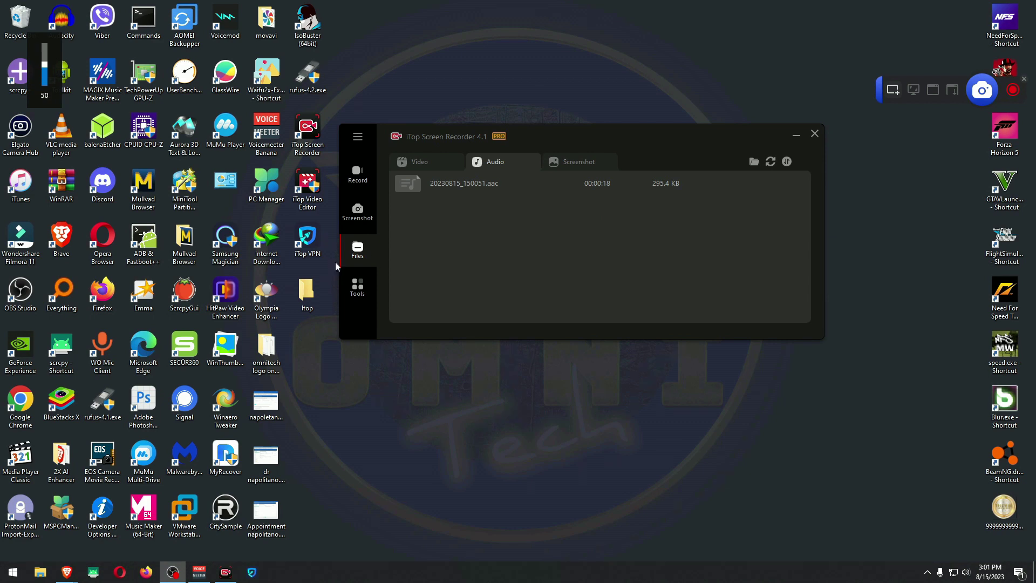
Open the Denoiser from the screen recorder's Tools page.
click(358, 173)
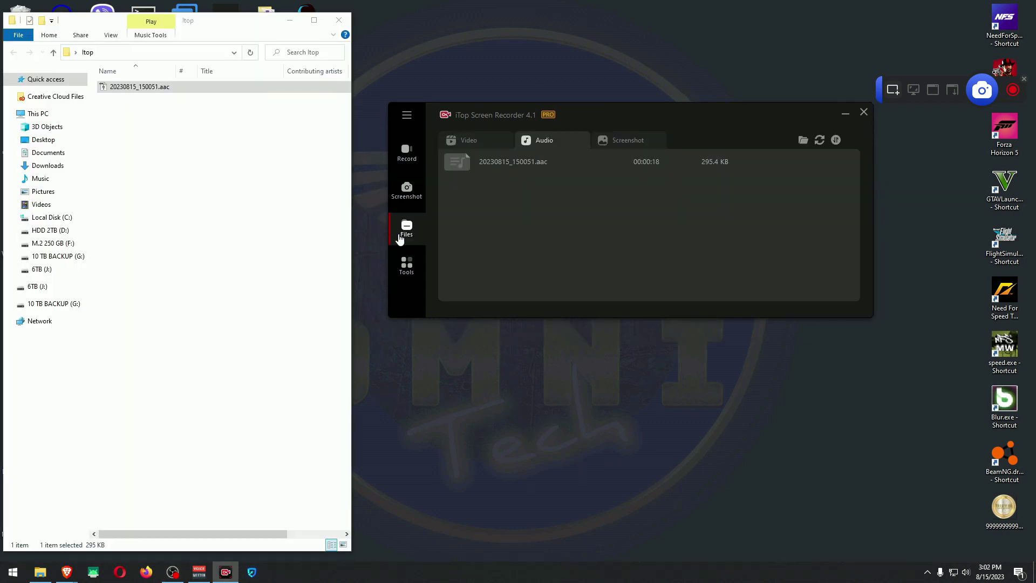
click(406, 264)
click(822, 203)
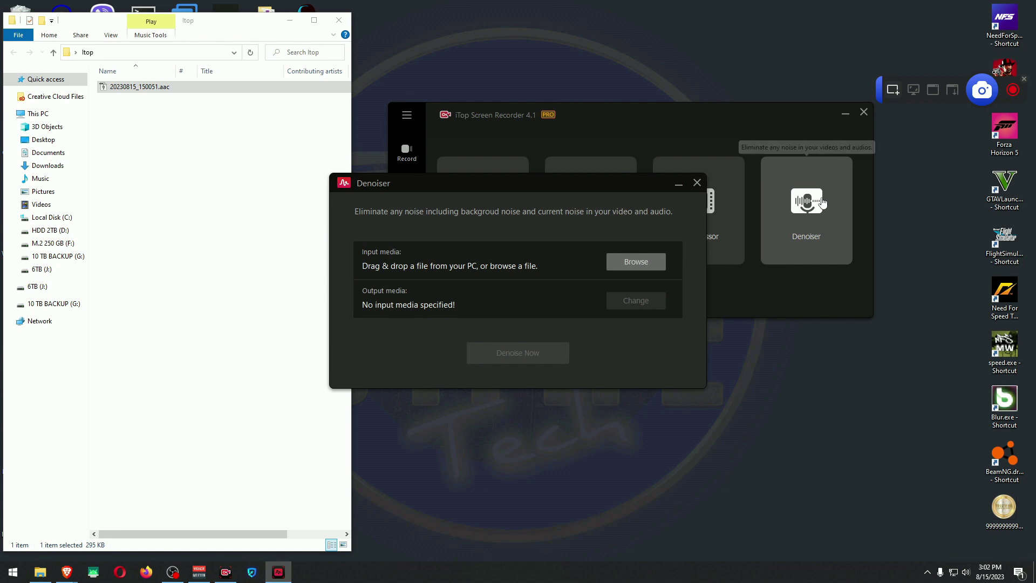
Denoise Desktop\Itop\20230815_150051.aac and open the folder holding the denoised copy.
click(629, 261)
click(378, 265)
click(469, 253)
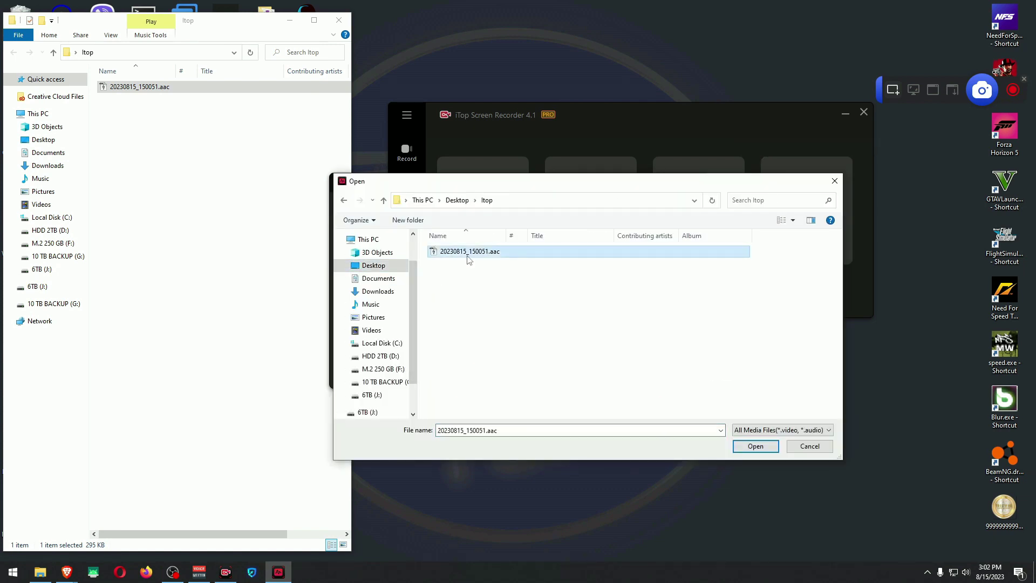
click(756, 446)
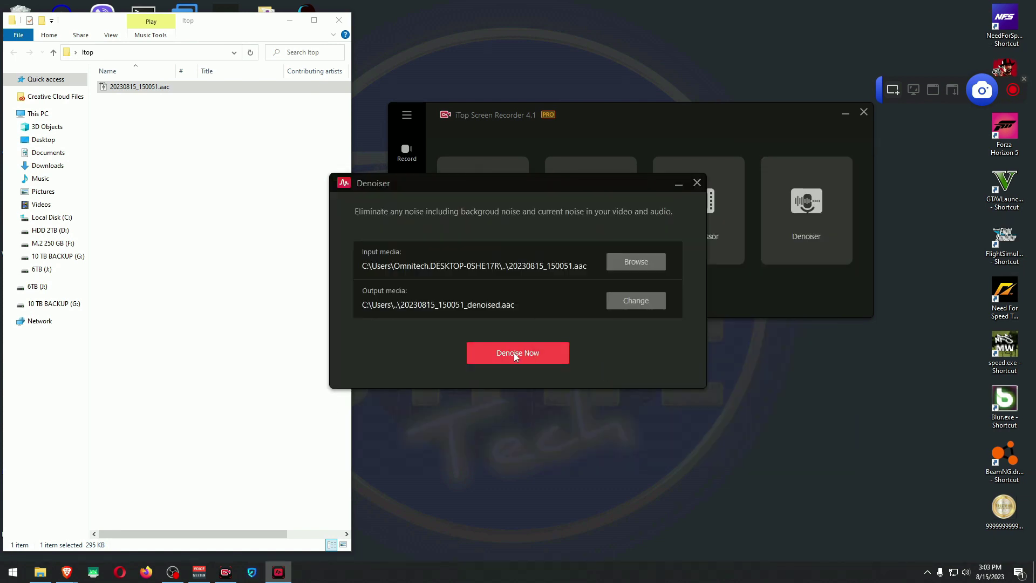
click(514, 352)
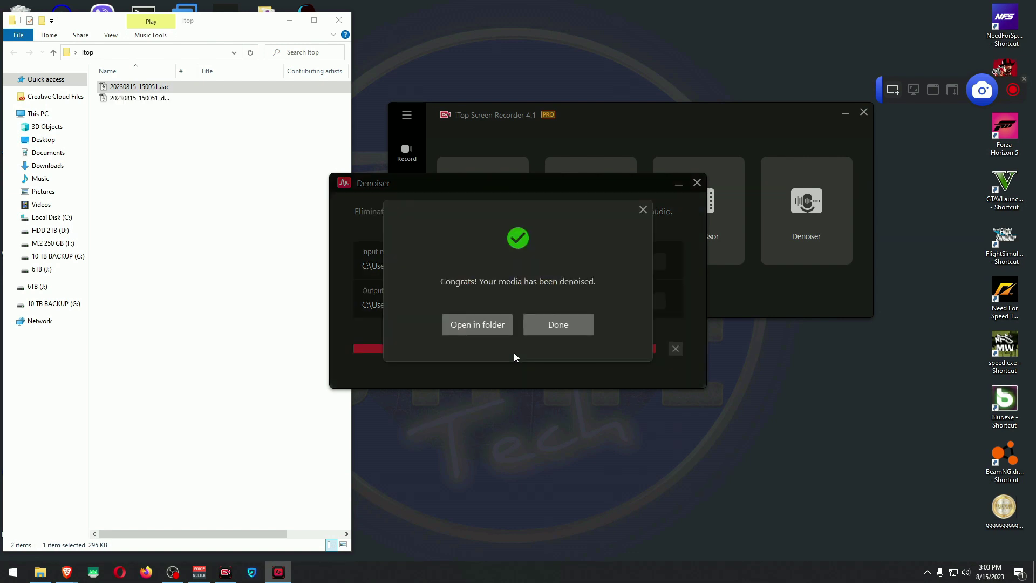
click(478, 324)
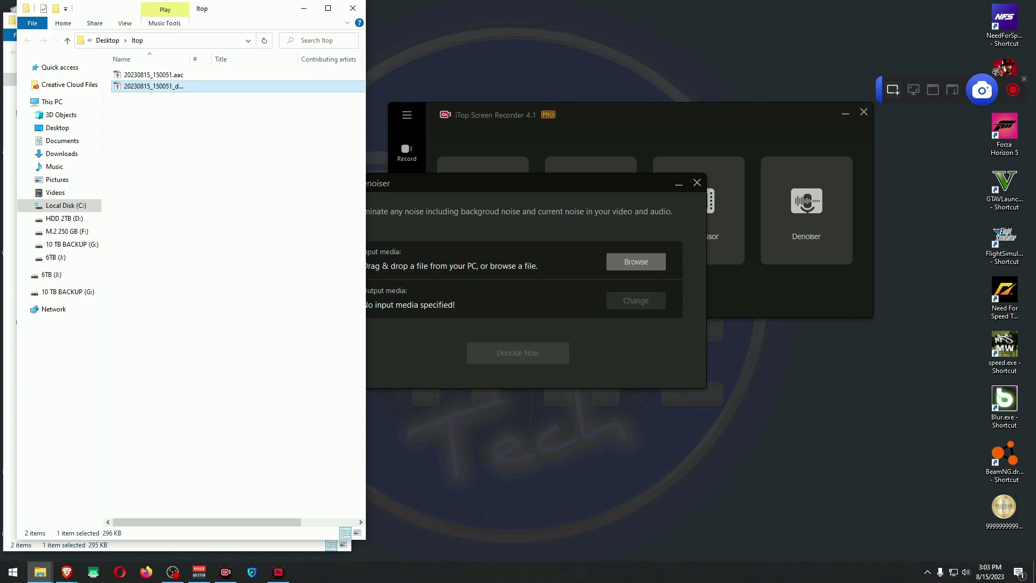
Play 20230815_150051_denoised.aac at system volume 60, then return to the Denoiser window.
key(Return)
key(XF86AudioRaiseVolume)
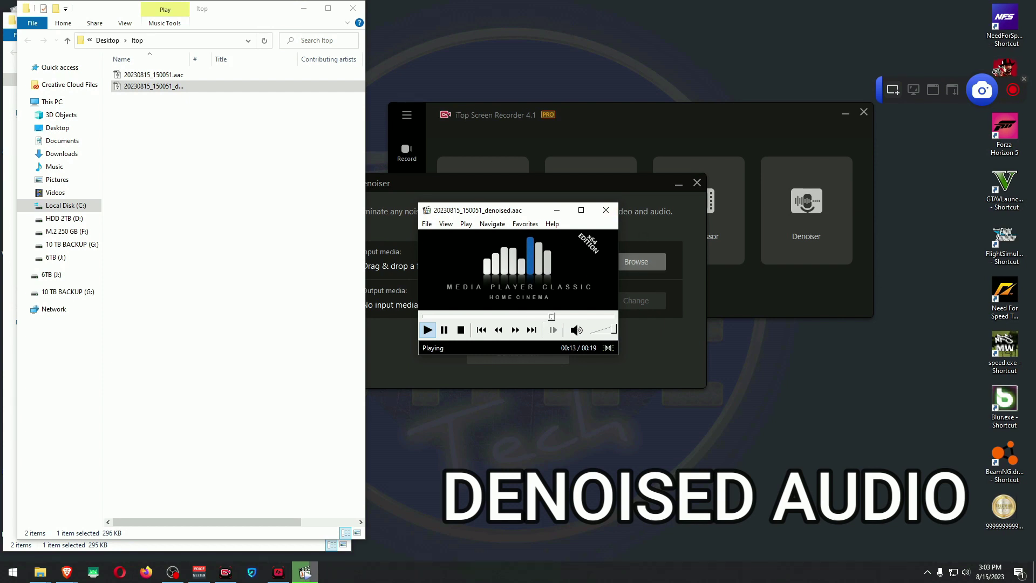
click(433, 183)
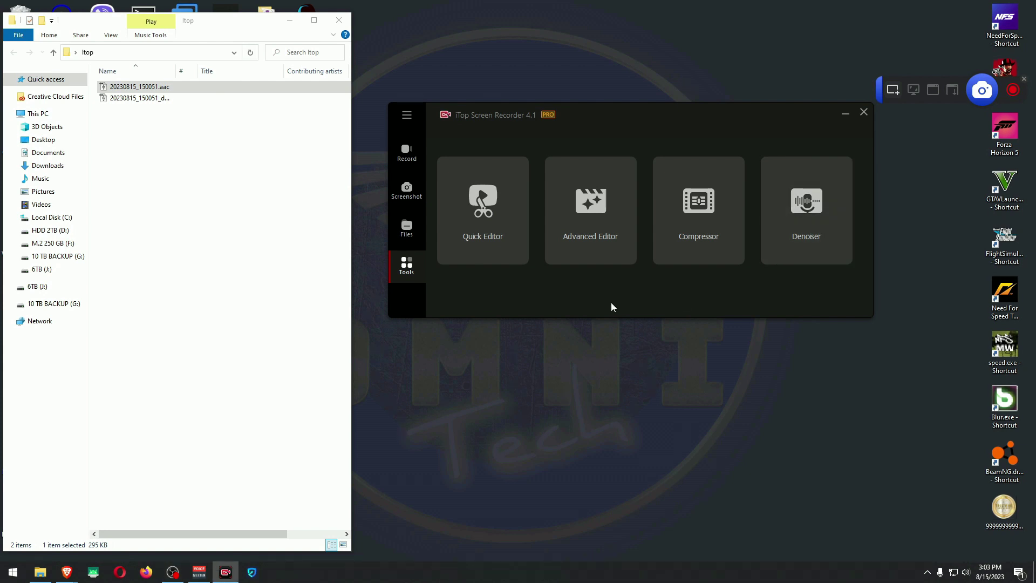
Widen the Name column to show full file names and reposition the recorder window.
drag(176, 71, 259, 71)
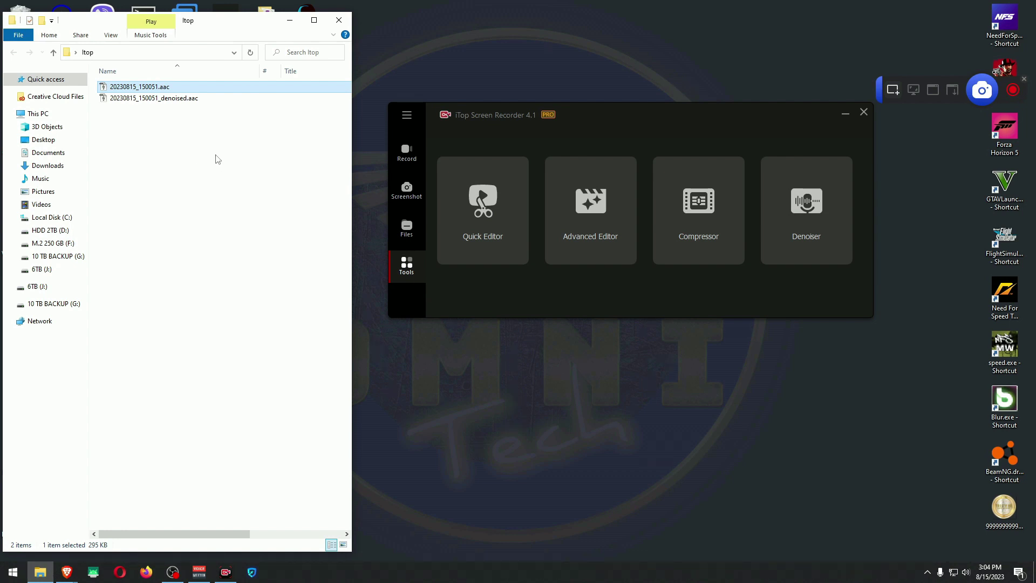
drag(670, 109, 663, 129)
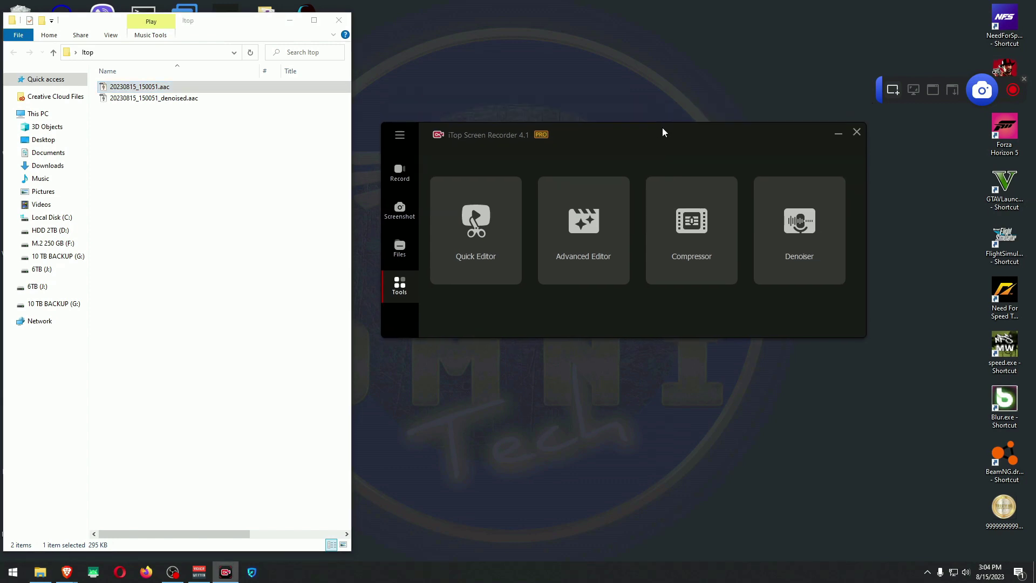
Launch iTop Video Editor via Advanced Editor, arrange its window, and minimize the file window.
click(584, 226)
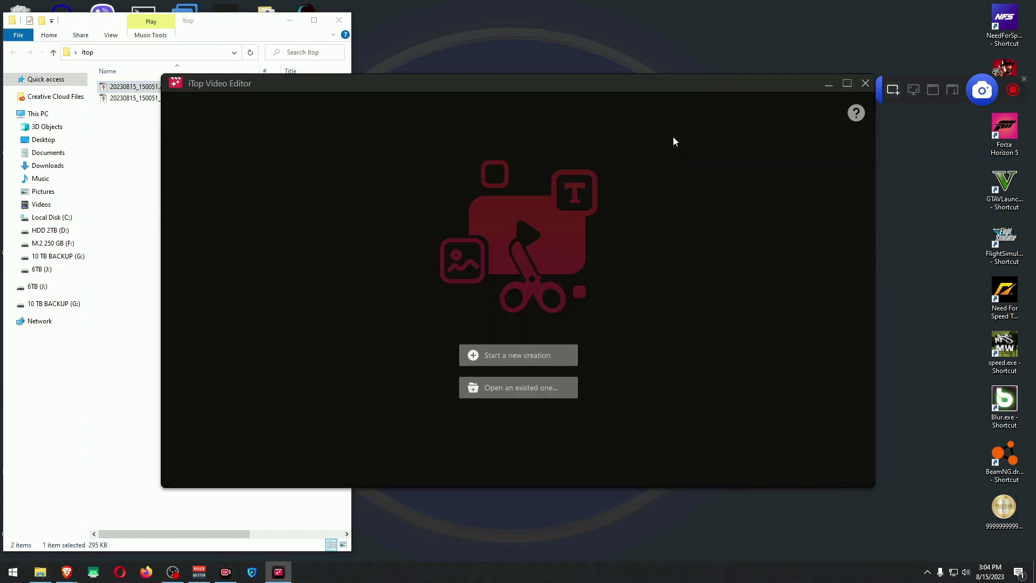
drag(602, 90, 664, 97)
drag(882, 96, 879, 24)
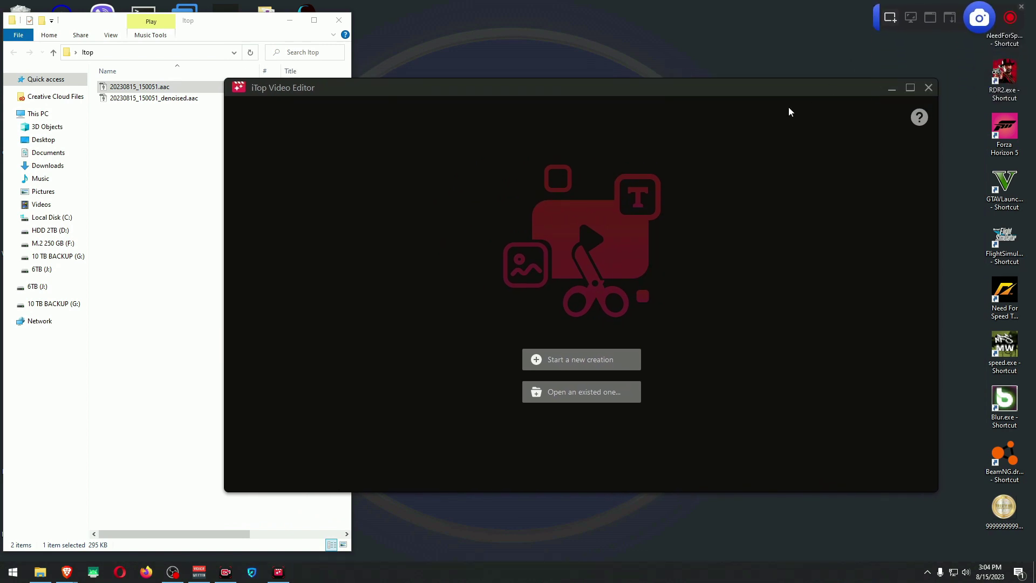
drag(784, 93, 874, 70)
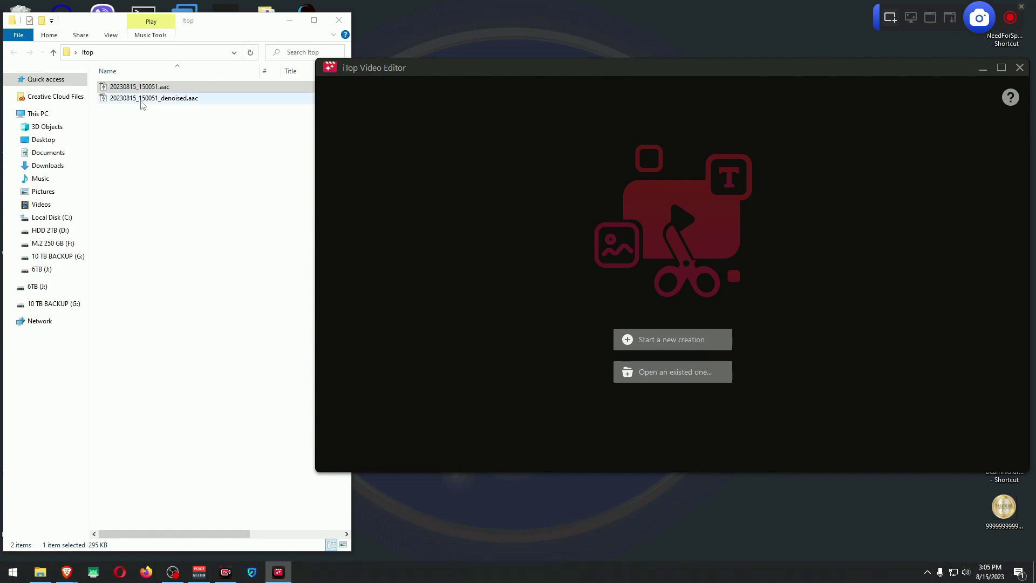
click(290, 25)
click(290, 22)
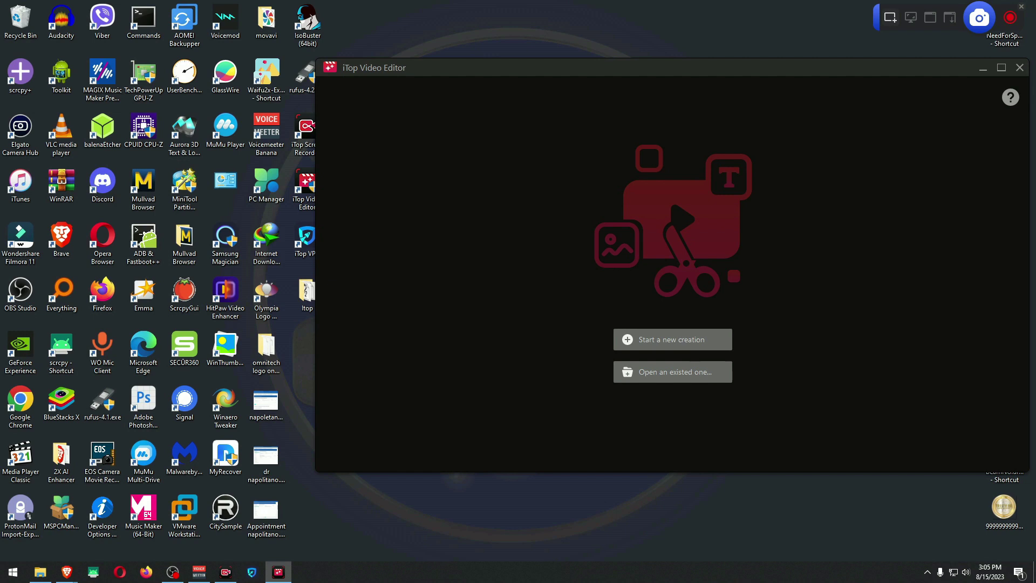
Restore the file window and select the ATLAS 80V string trimmer video.
click(40, 571)
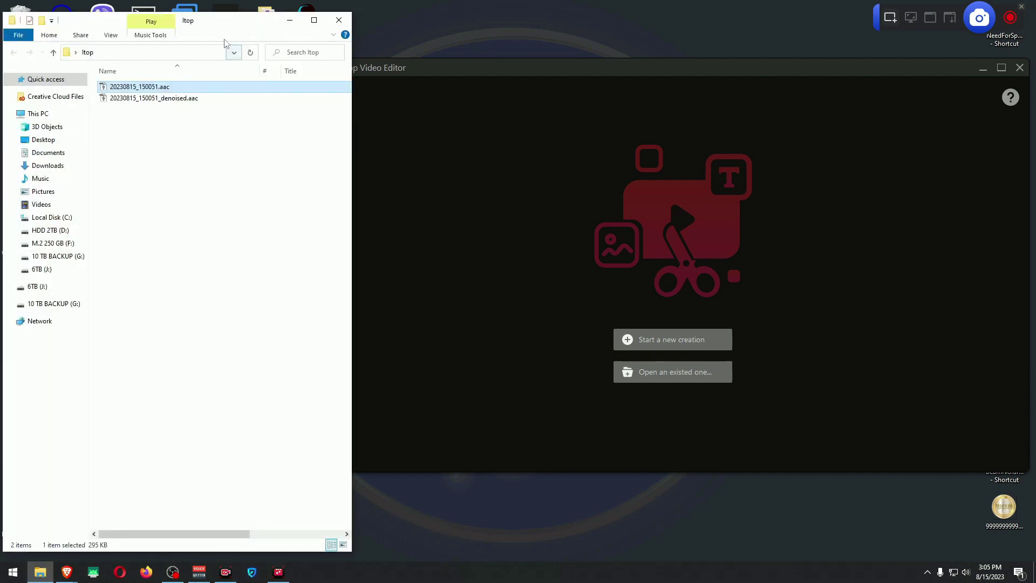
click(40, 571)
click(40, 572)
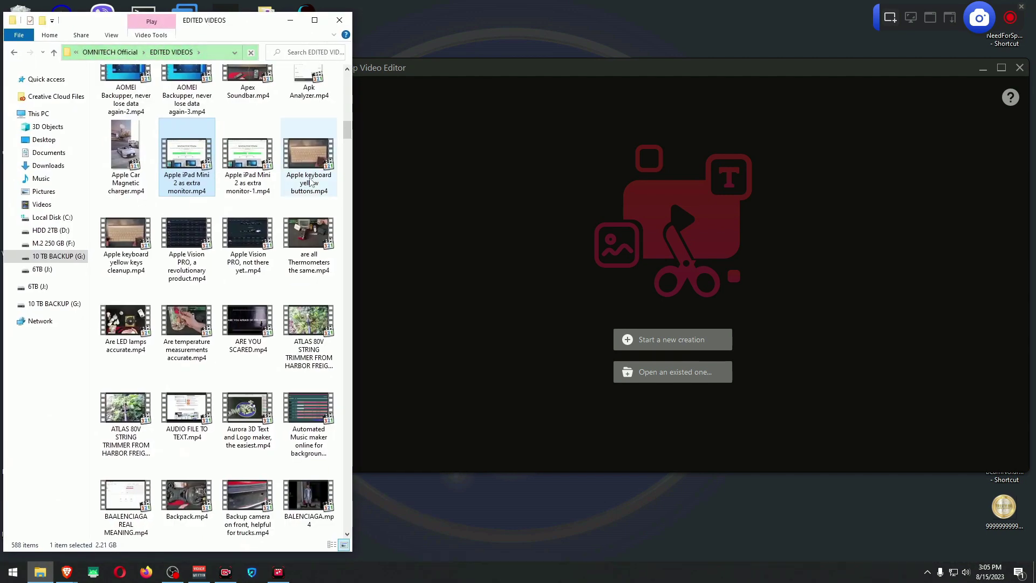
click(131, 149)
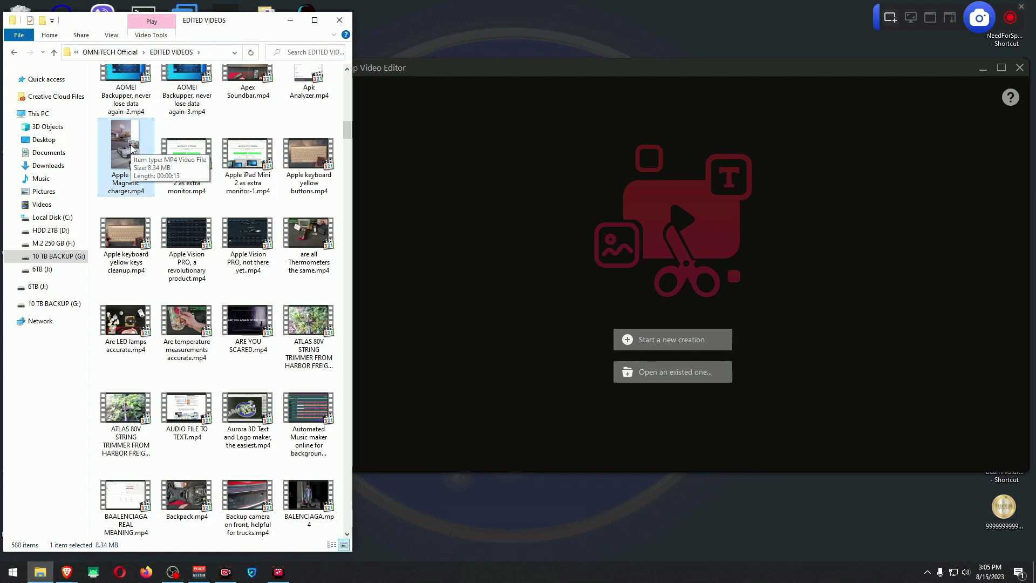
click(303, 323)
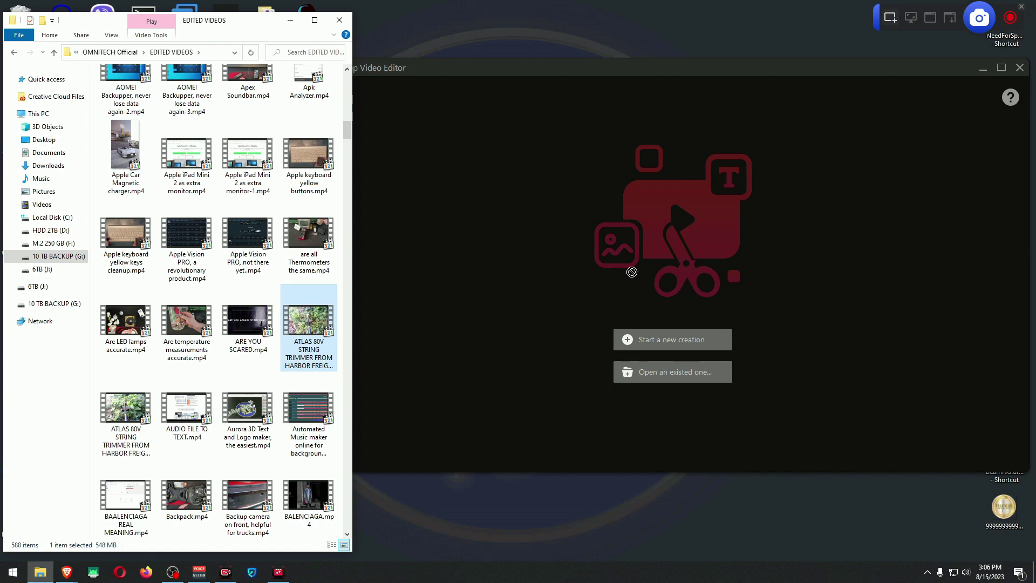
Start a new creation with the trimmer clip and minimize the file window.
click(655, 341)
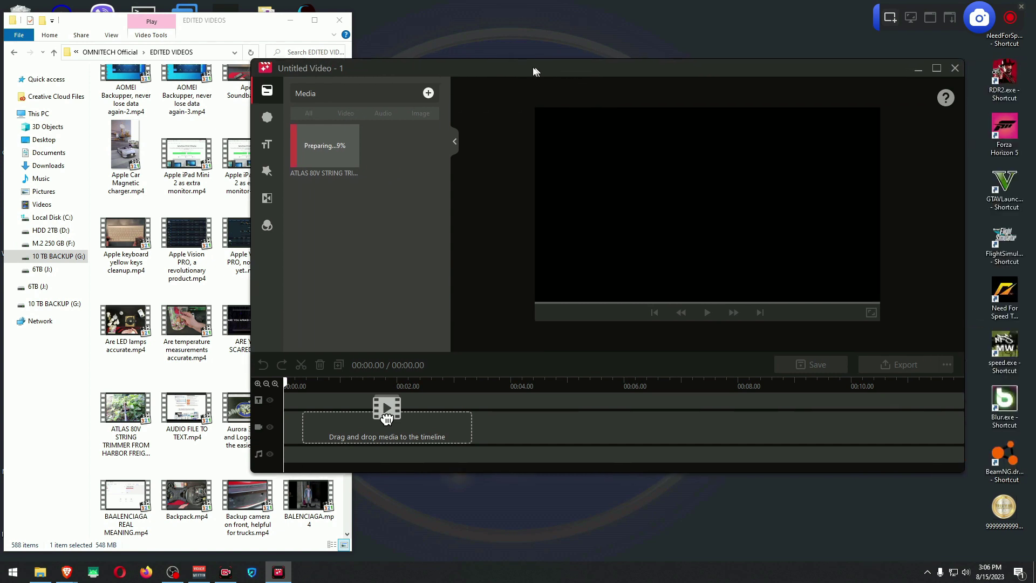
drag(535, 70, 526, 69)
click(291, 20)
drag(629, 64, 593, 62)
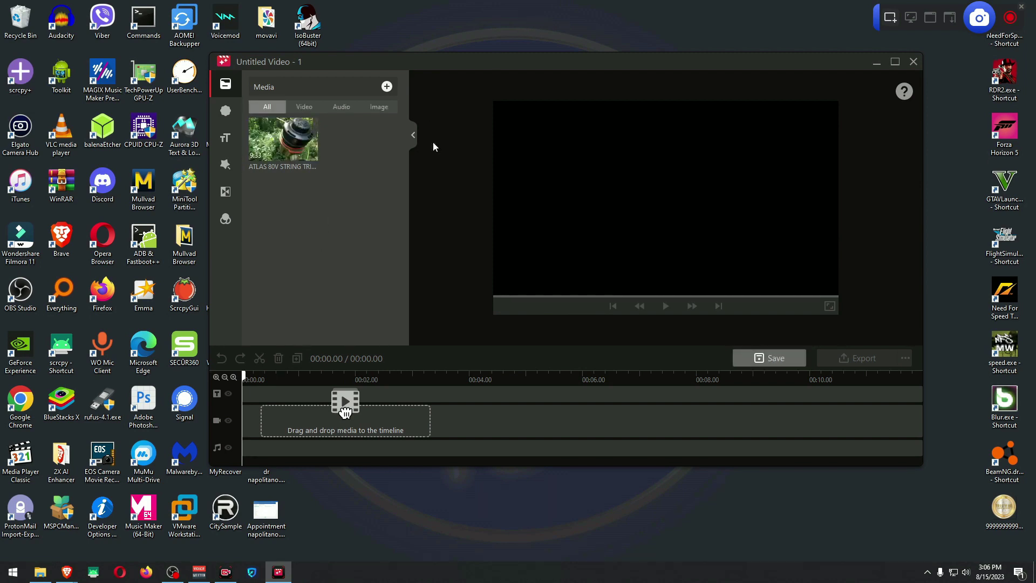
Maximize the editor and drop the ATLAS trimmer clip onto the video track.
click(895, 62)
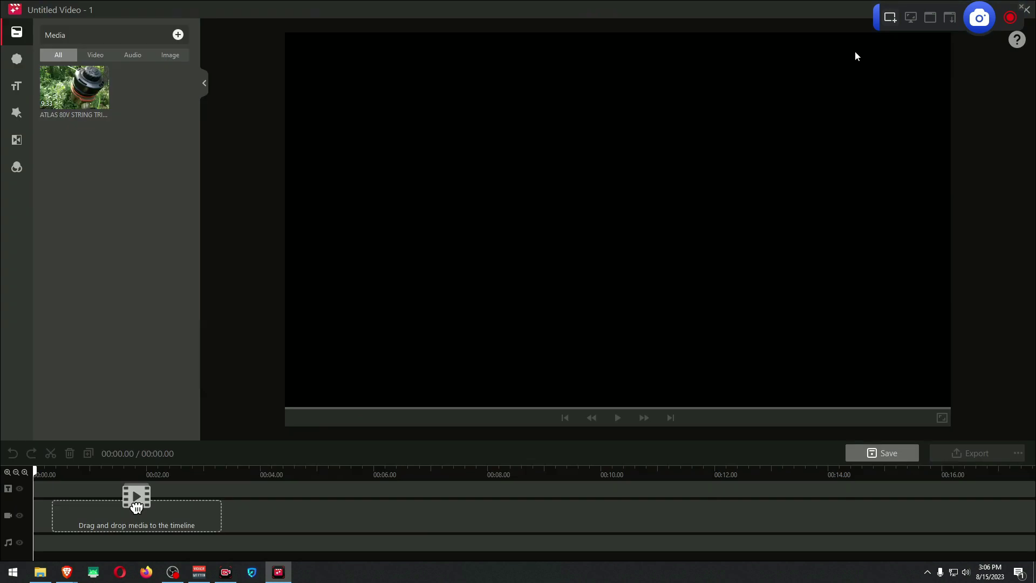
click(1022, 7)
drag(74, 86, 34, 519)
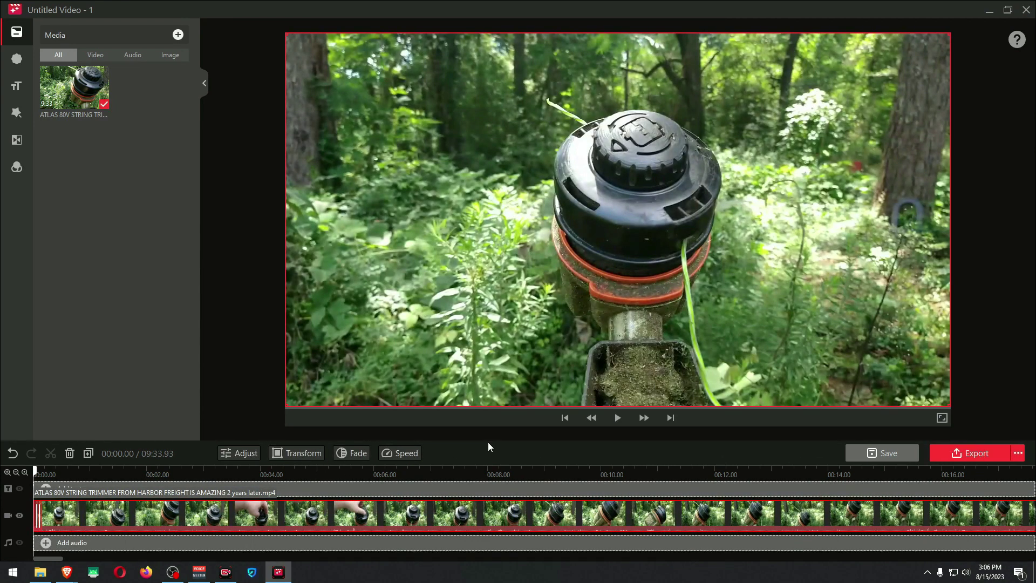
Enlarge the timeline and scrub the clip from 00:03.30 to preview later frames.
drag(488, 441, 498, 322)
scroll(105, 355, down, 2)
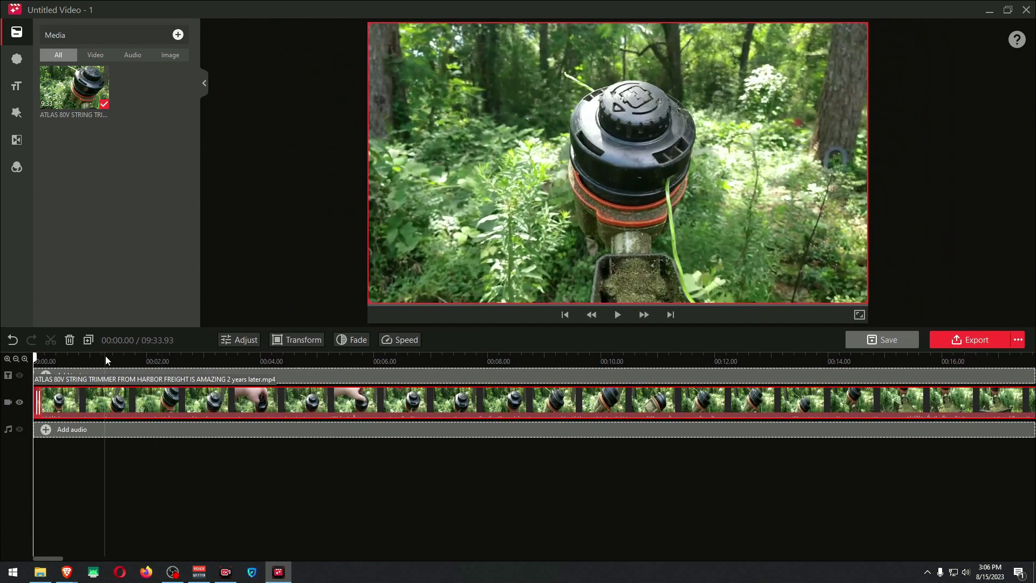
click(148, 360)
scroll(186, 369, down, 2)
scroll(147, 369, up, 3)
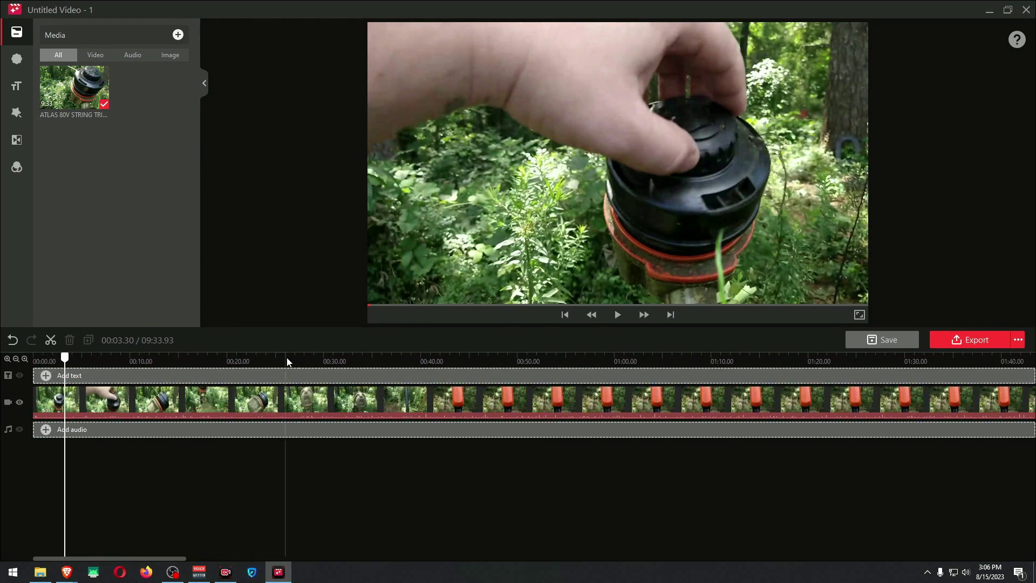
drag(205, 359, 147, 356)
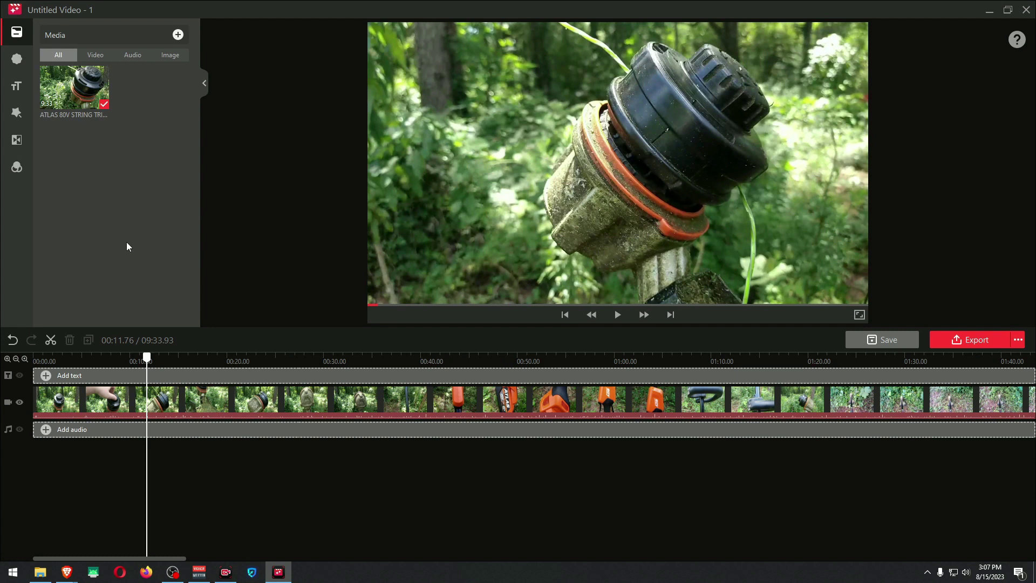
Split the trimmer clip at 00:11.76 and 00:15.66.
click(206, 403)
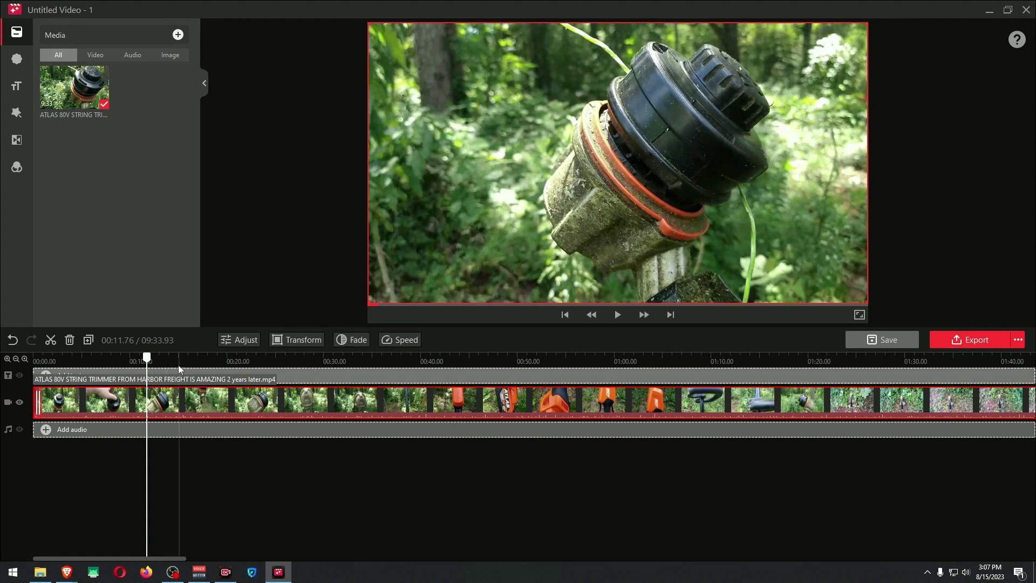
click(50, 340)
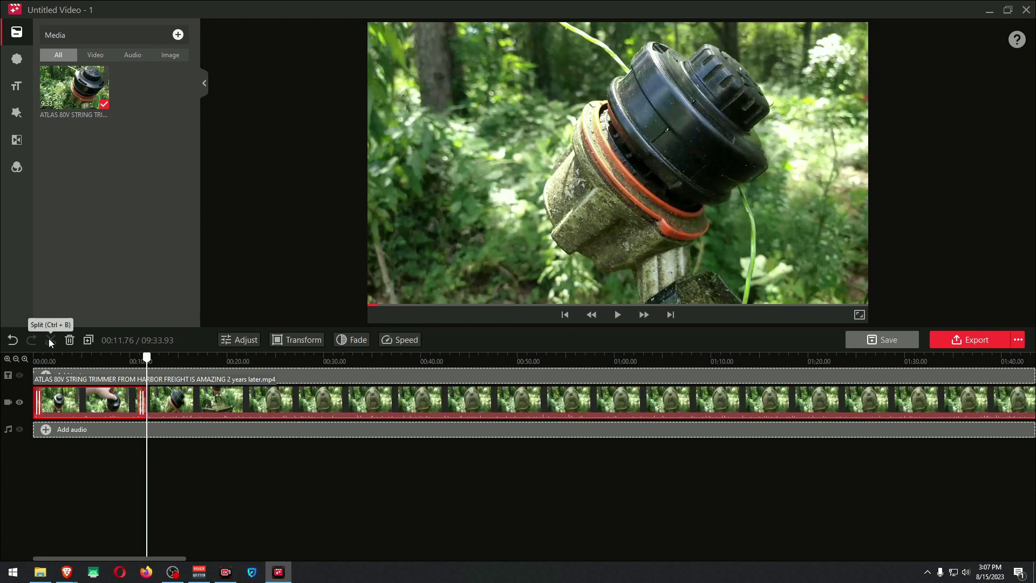
click(185, 377)
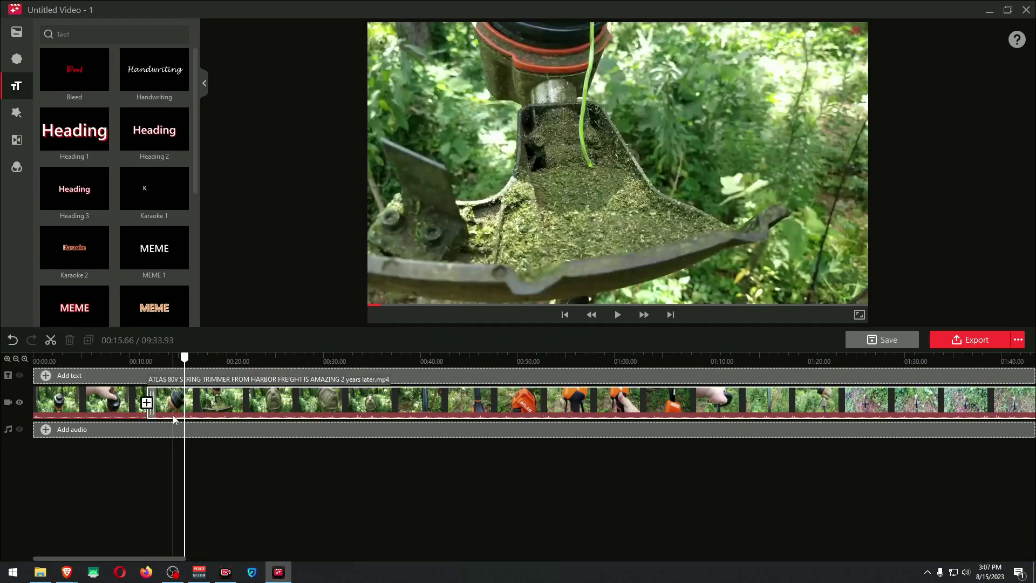
click(184, 402)
key(ctrl+b)
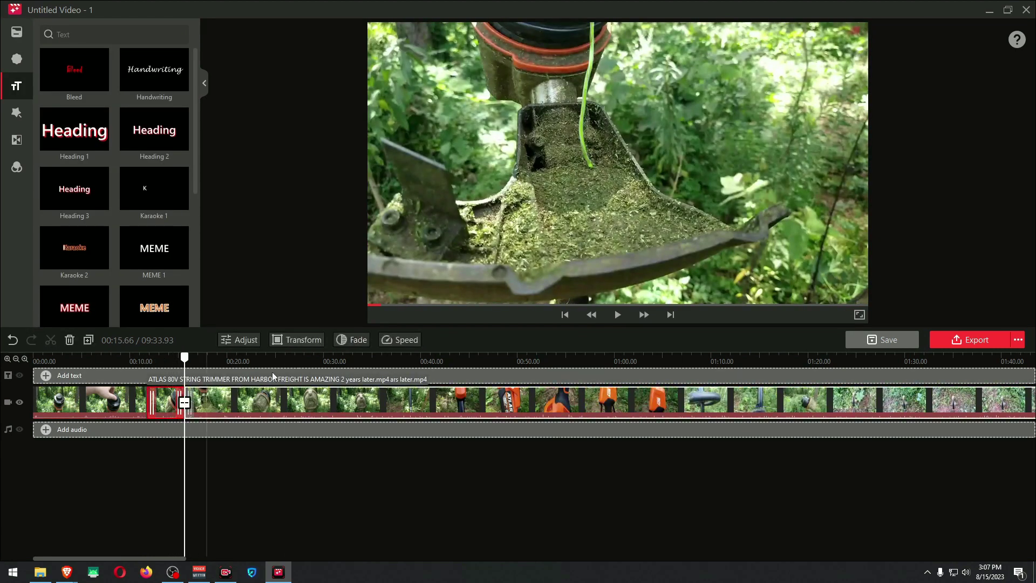
Add a 0.8-second fade-in to the opening clip segment.
click(172, 402)
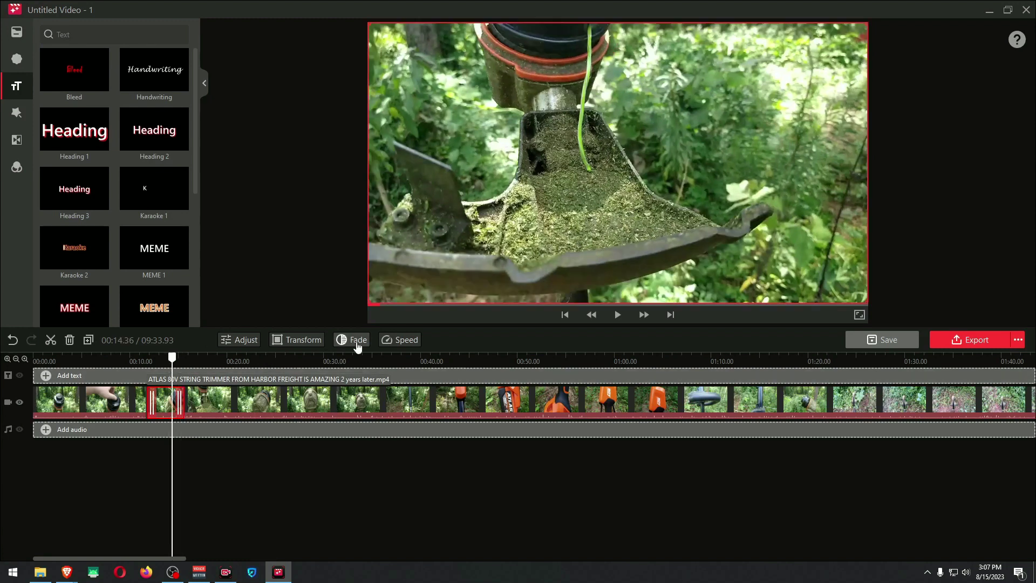
click(352, 340)
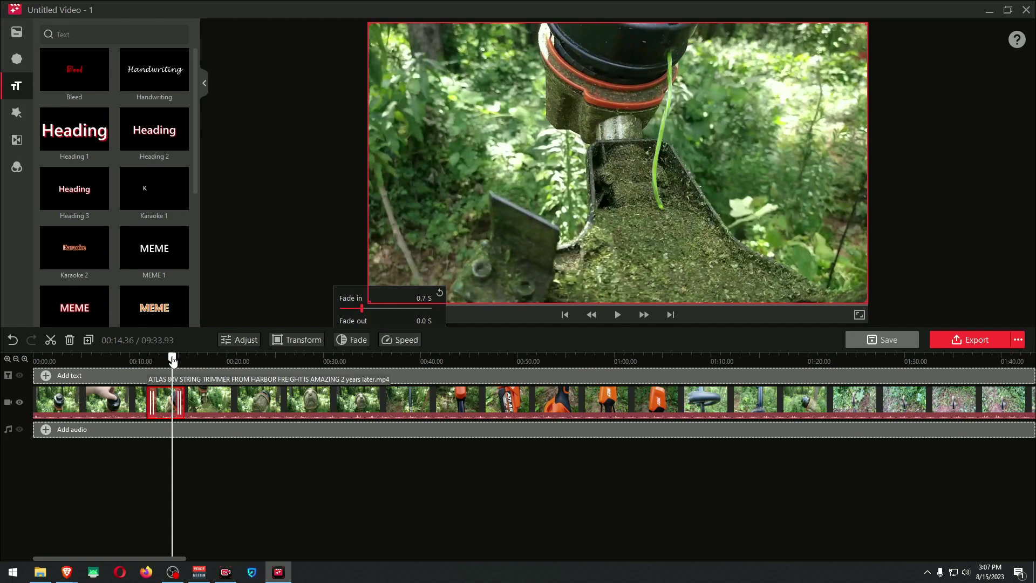
click(355, 340)
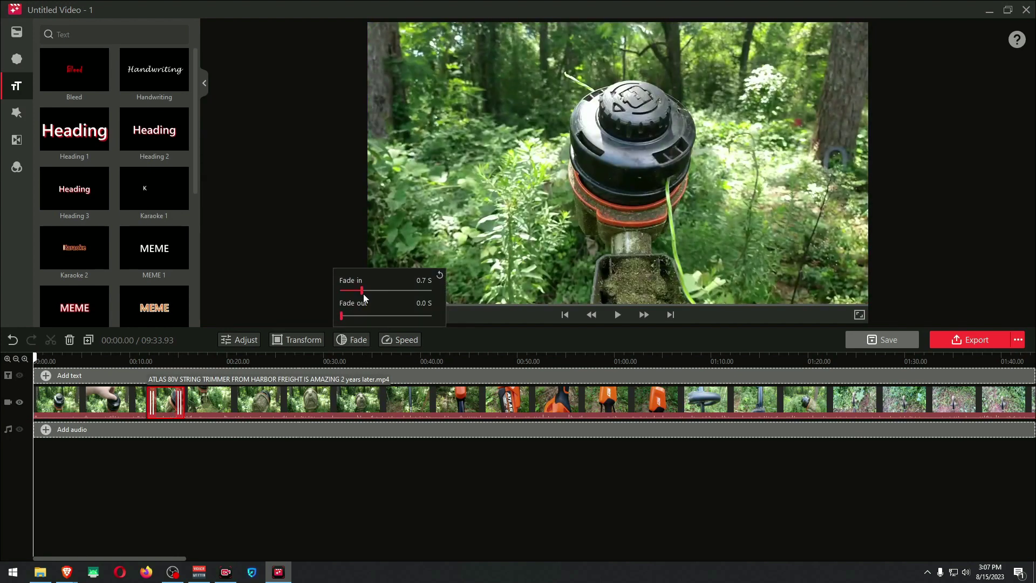
click(139, 402)
click(363, 340)
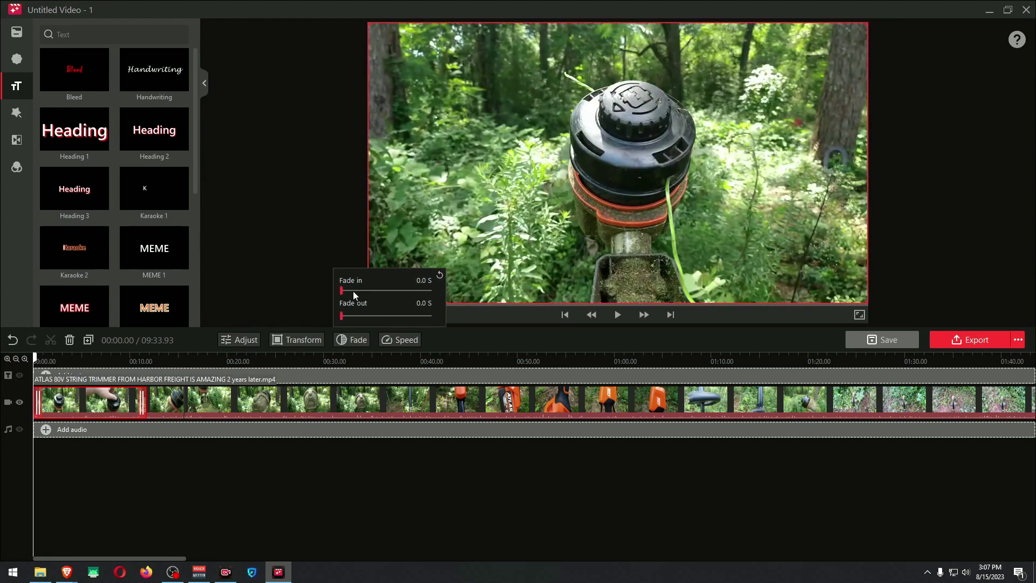
click(353, 290)
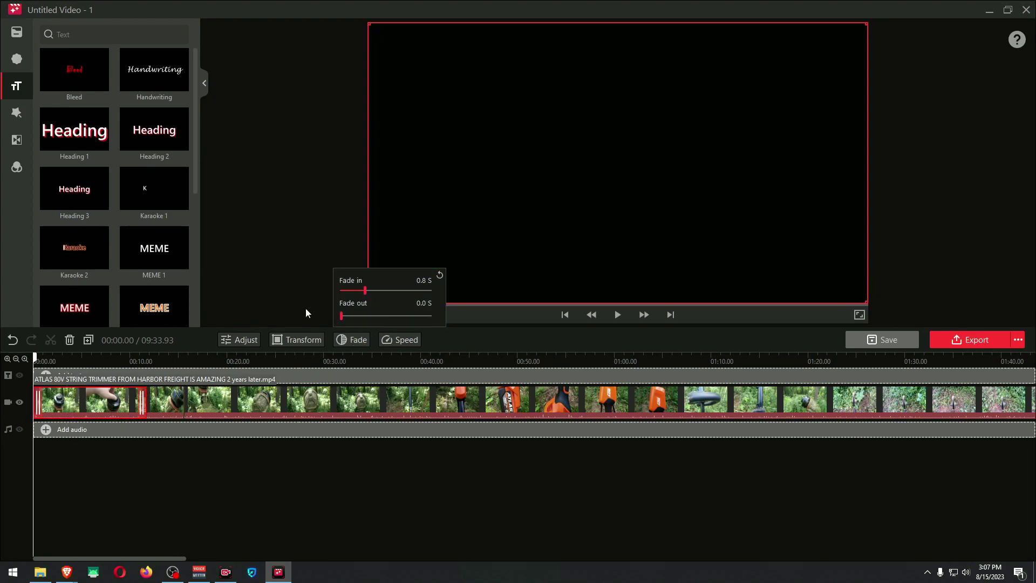
Play the opening back from the start to check the 0.8 s fade-in.
click(618, 319)
click(617, 318)
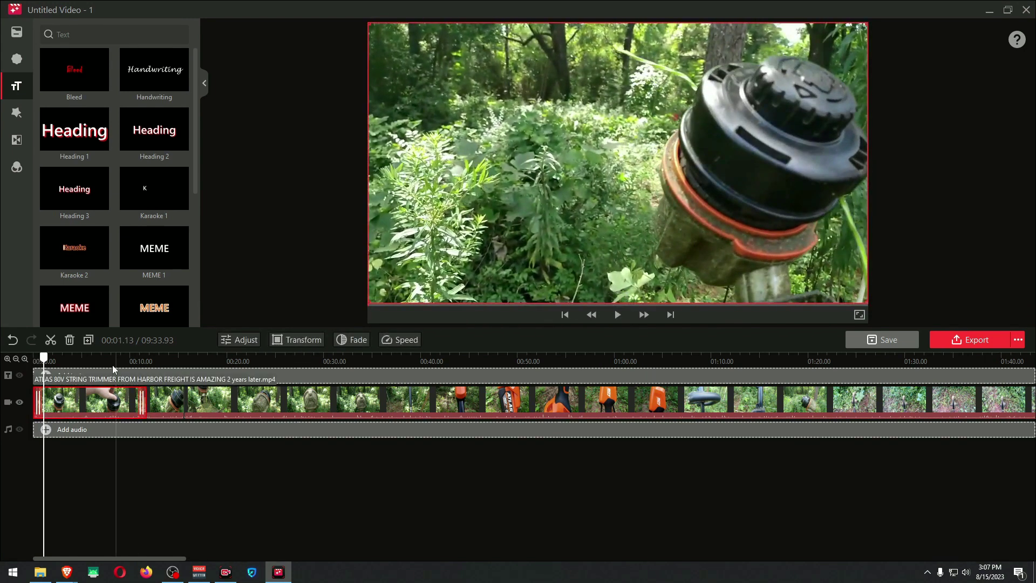
click(35, 361)
click(352, 339)
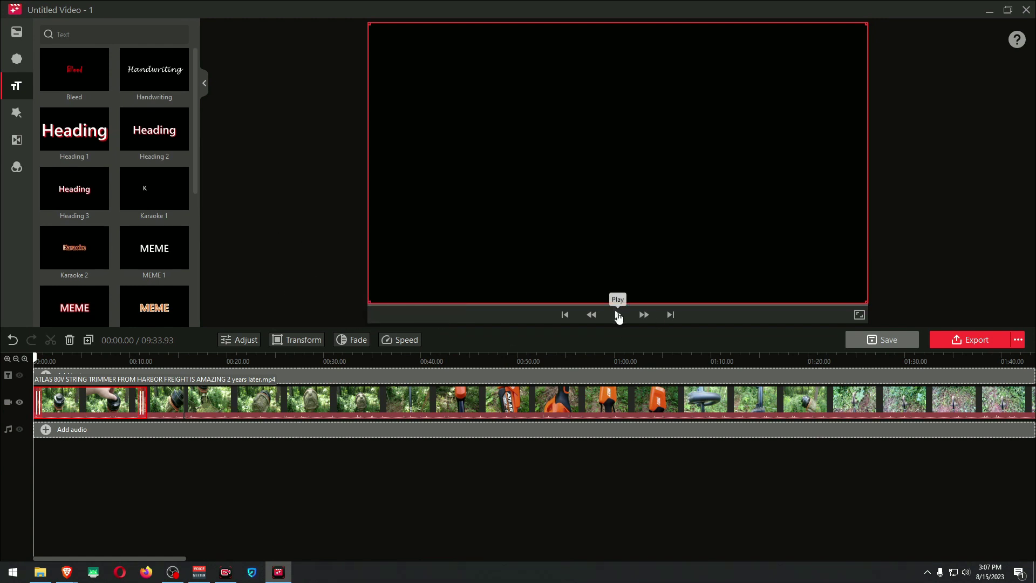
click(619, 318)
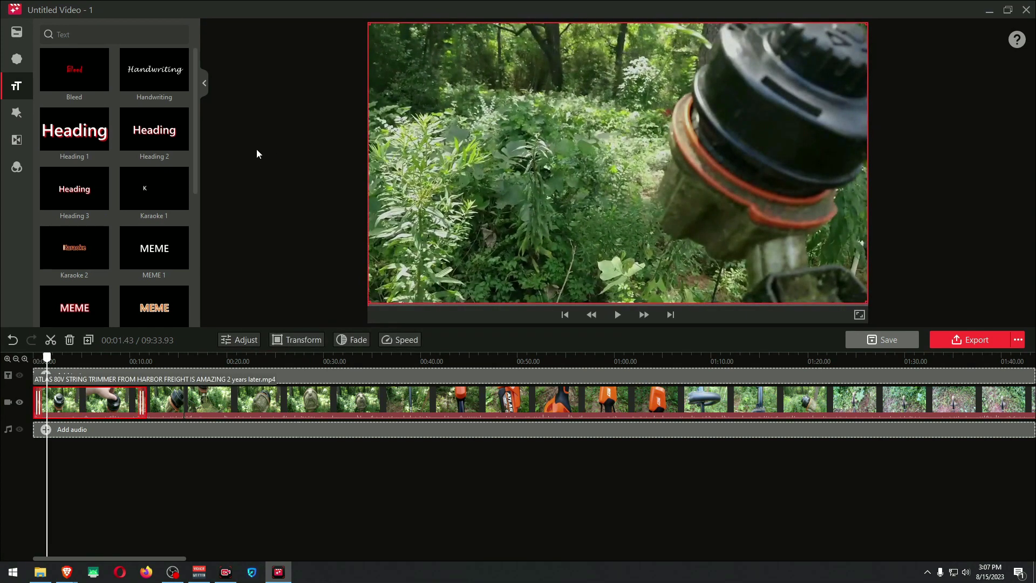
scroll(121, 187, down, 4)
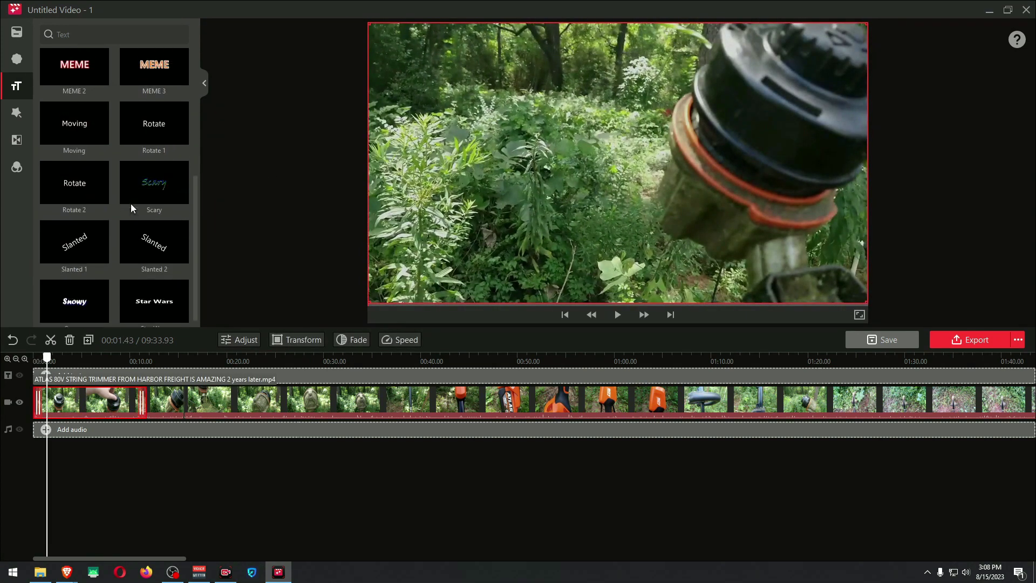
scroll(131, 203, up, 4)
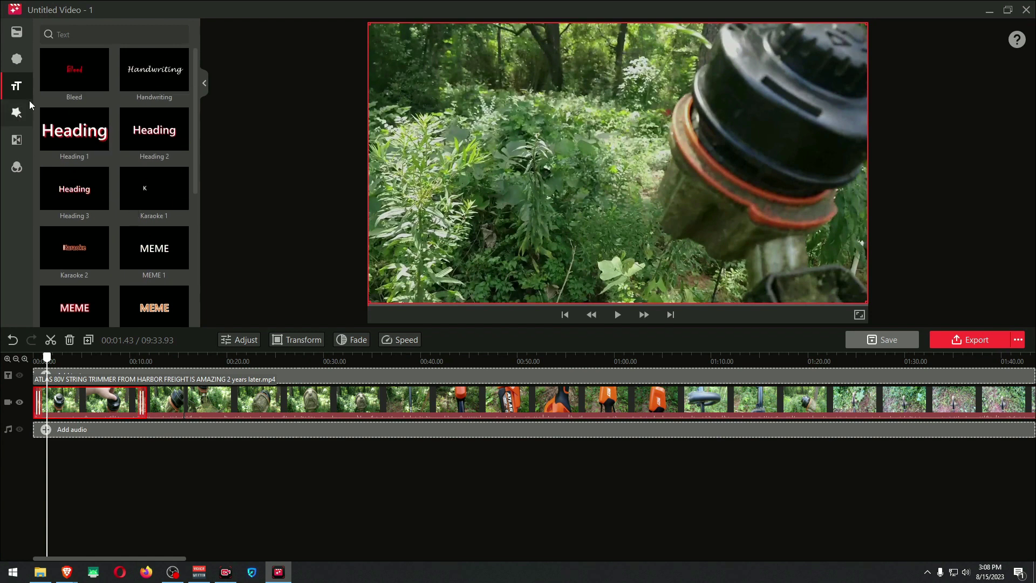
Add the Film effect to the effect track and preview it.
click(17, 112)
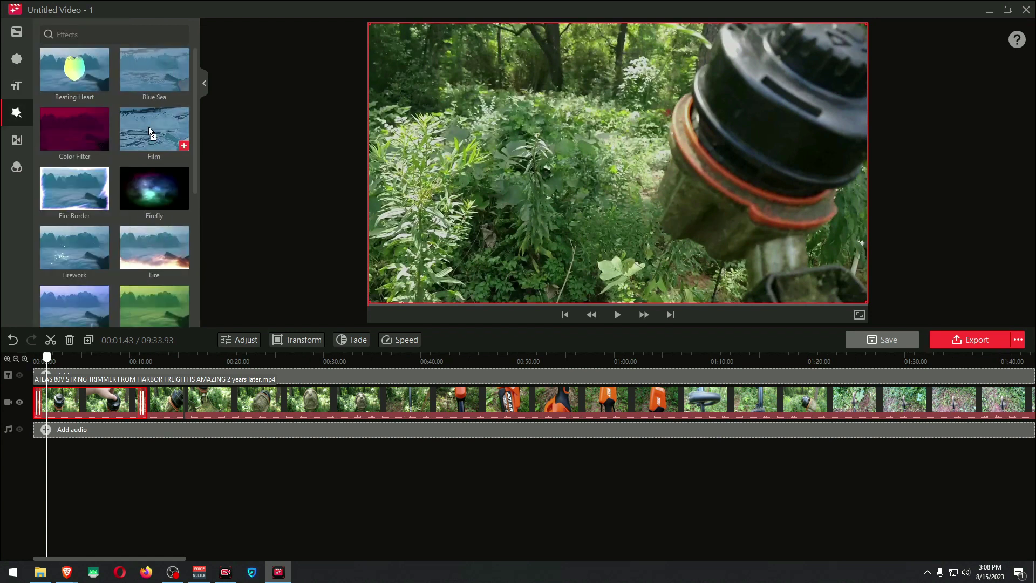
drag(149, 127, 156, 380)
click(618, 315)
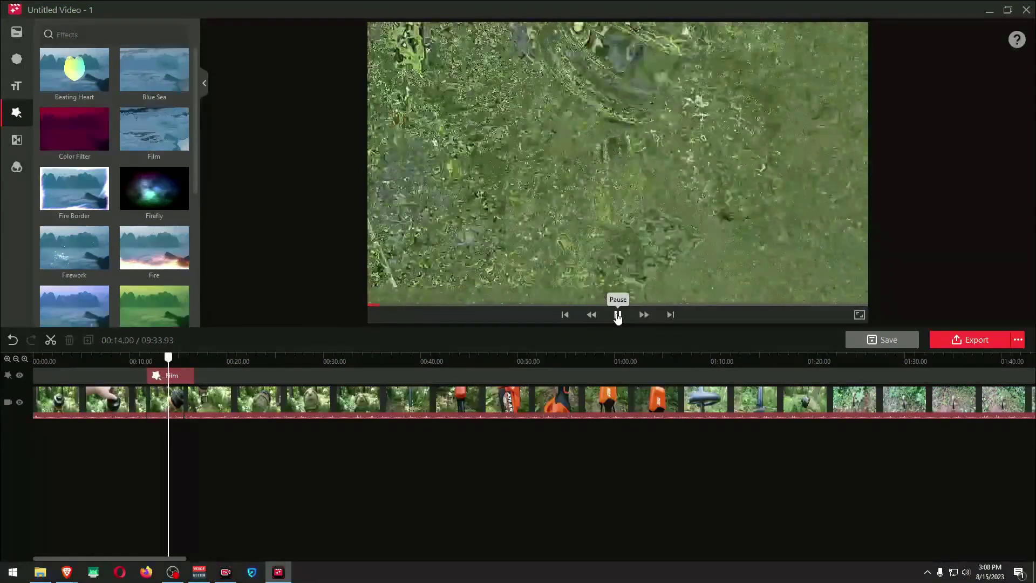
click(617, 315)
Add Fire and Starry Sky effects after Film and preview each one.
drag(146, 243, 206, 375)
click(618, 315)
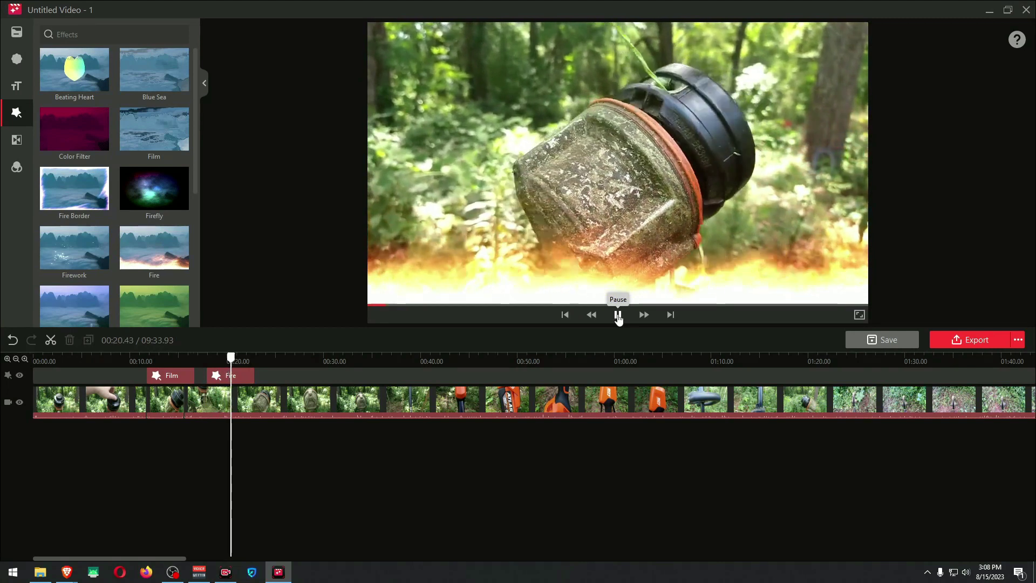
click(617, 315)
scroll(102, 215, down, 6)
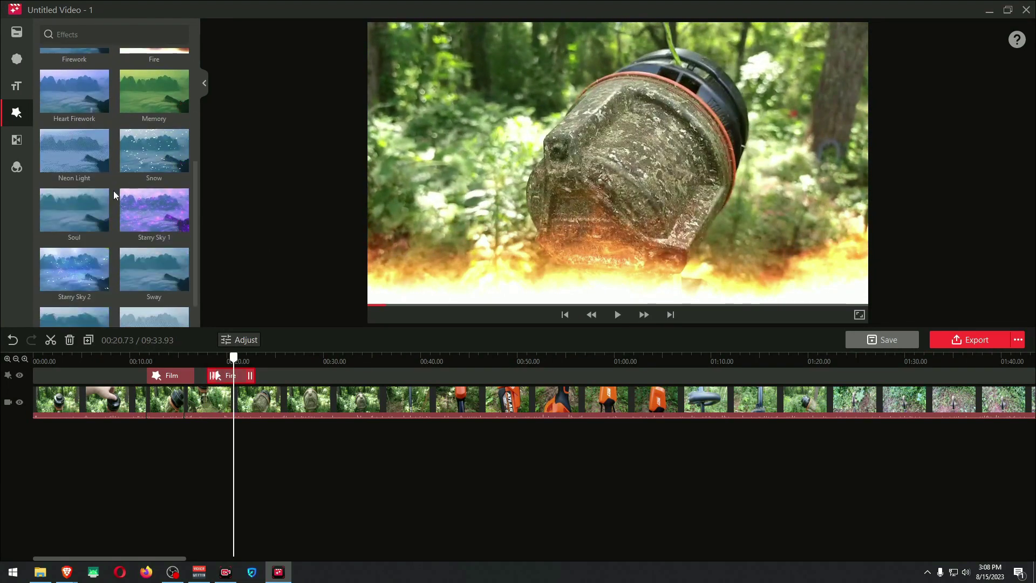
drag(96, 192, 288, 377)
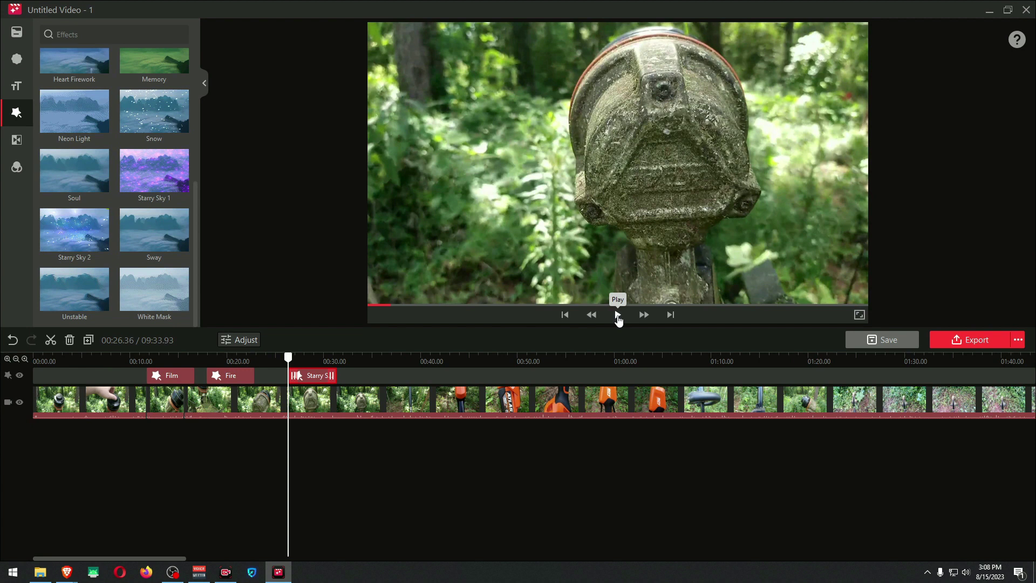
key(XF86AudioLowerVolume)
key(XF86AudioLowerVolume)
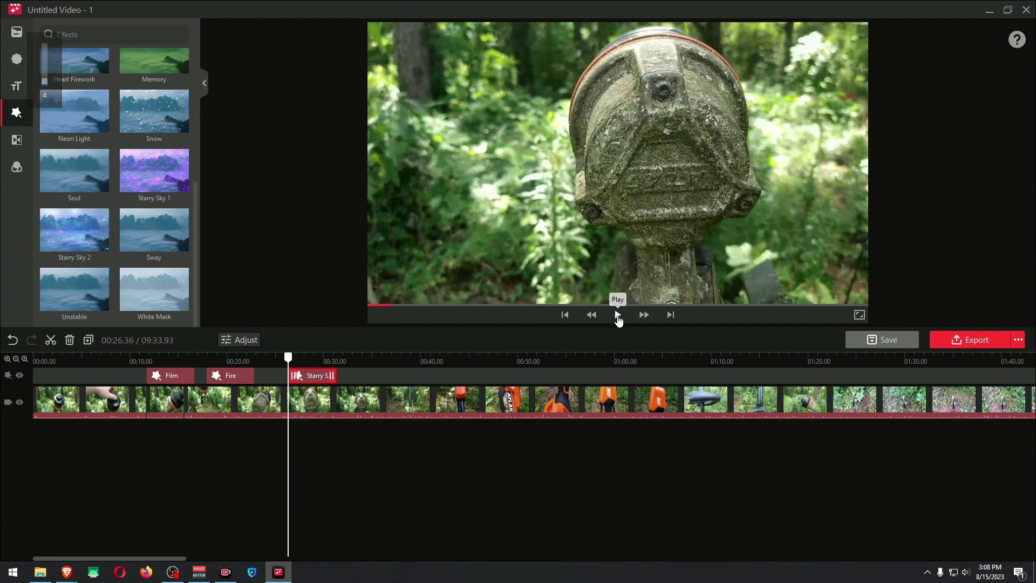
click(618, 318)
click(618, 317)
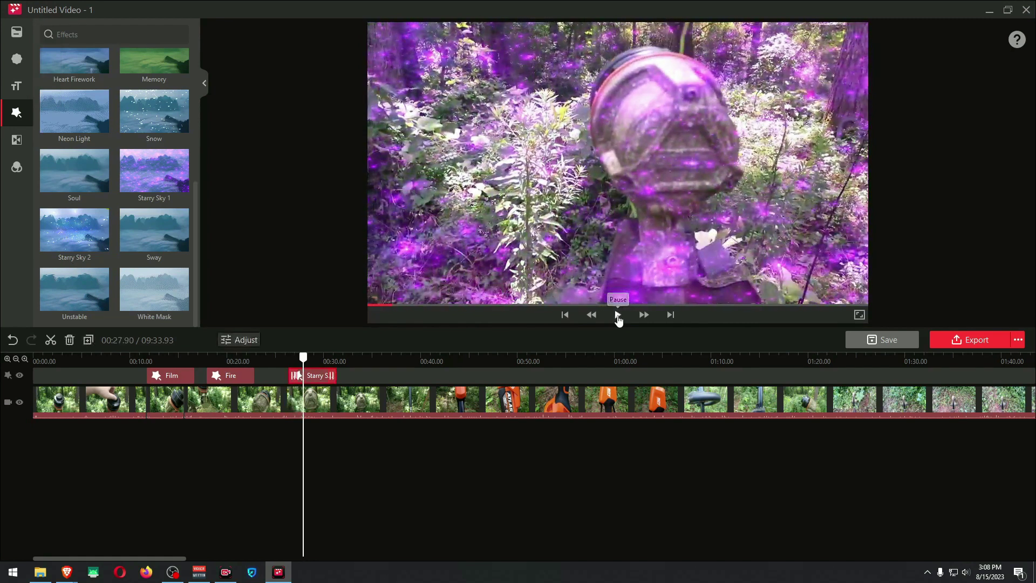
Place the Color Phase transition on the video track and delete the Film effect.
click(17, 141)
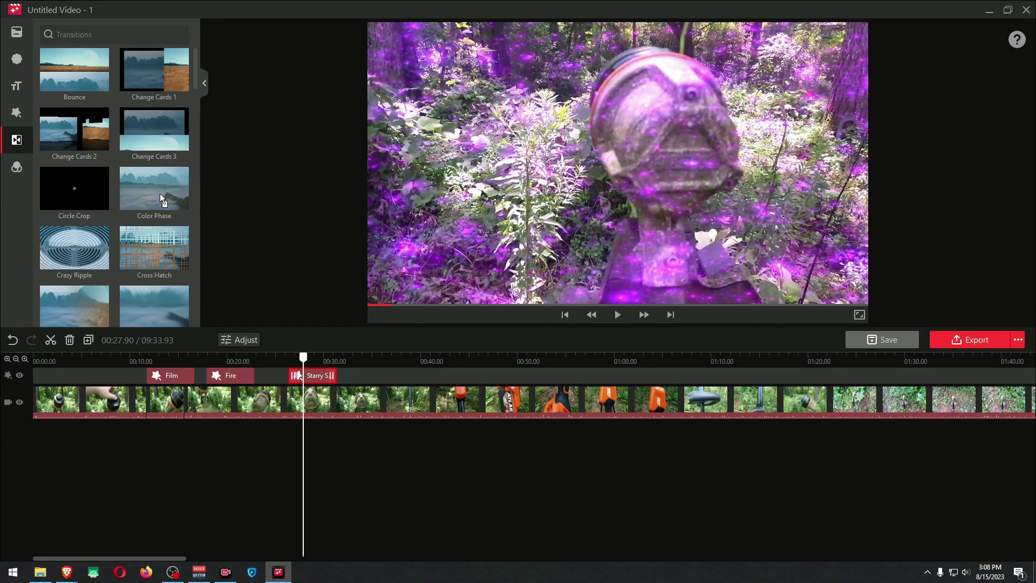
drag(142, 182, 184, 403)
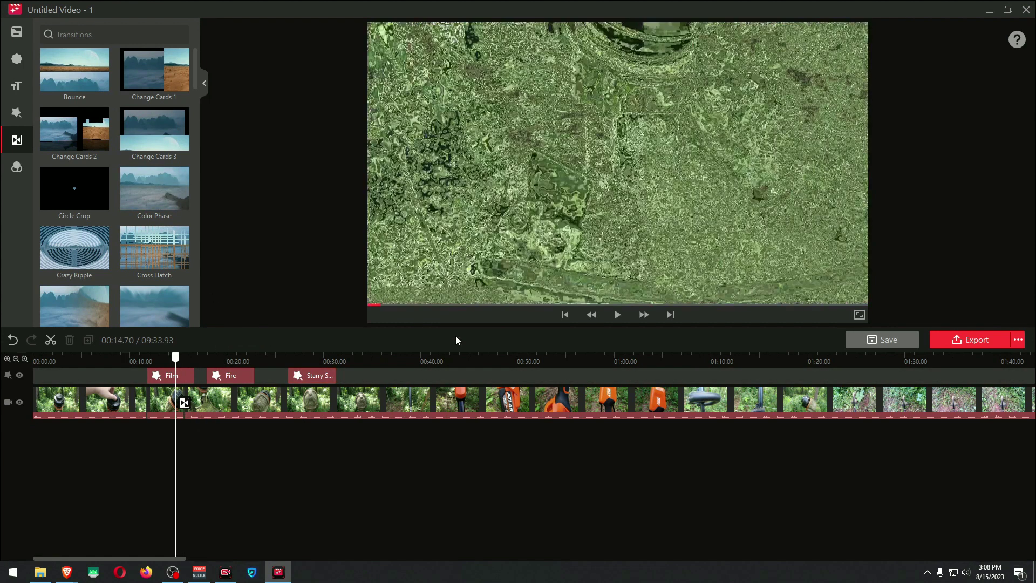
click(182, 378)
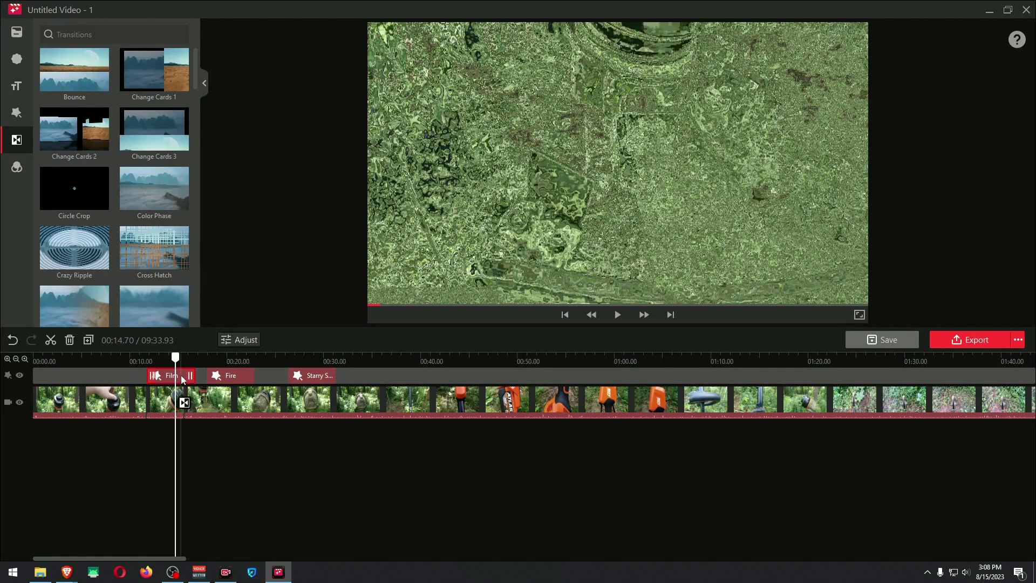
key(Delete)
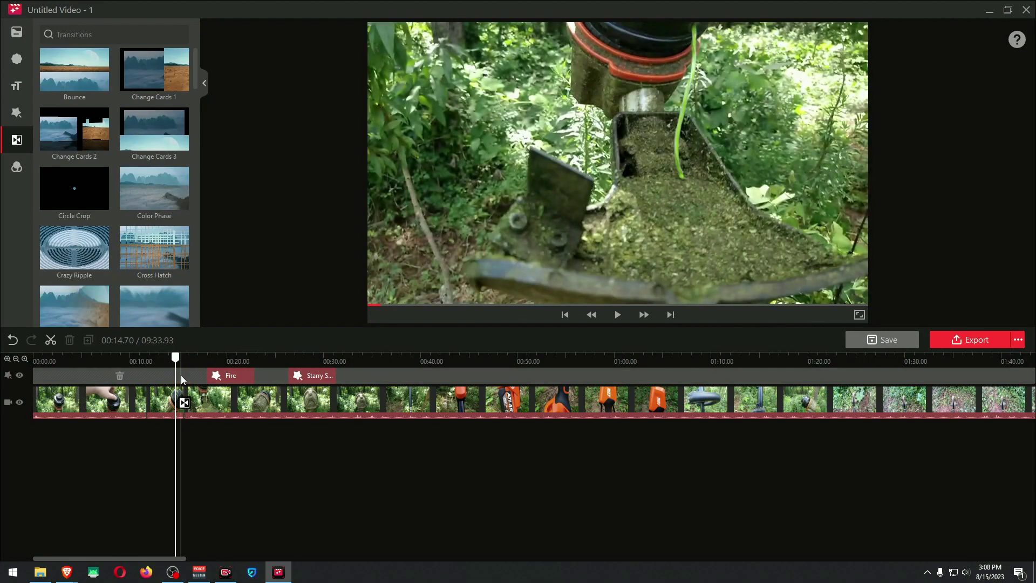
Replay the video from about 00:14.5 to check the Color Phase transition.
click(618, 316)
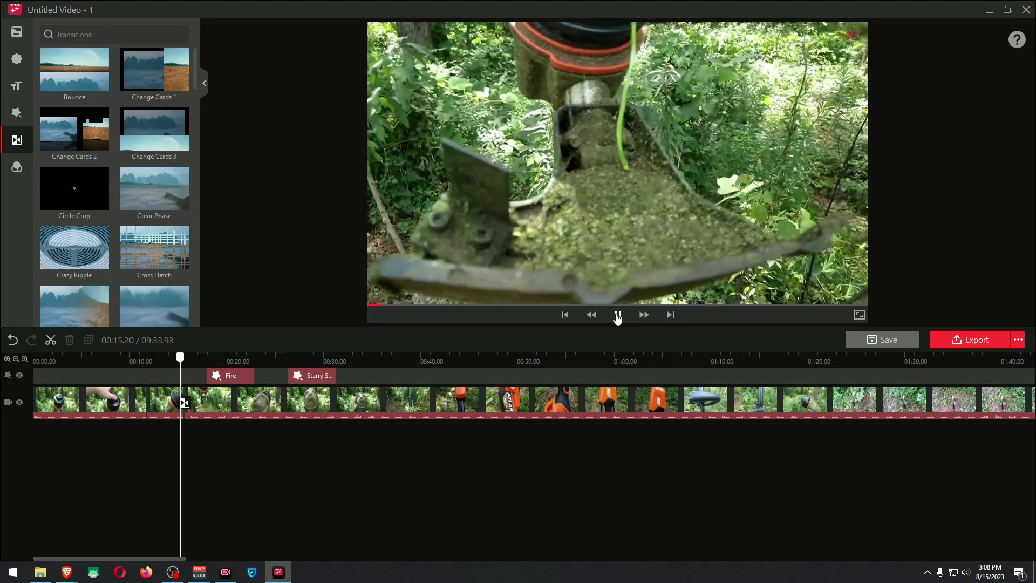
click(618, 317)
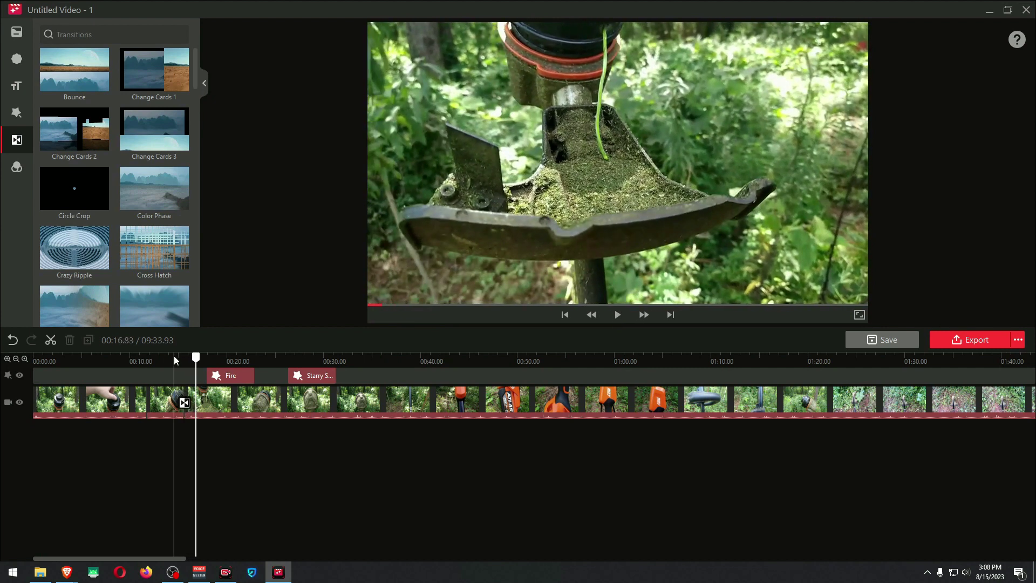
click(174, 357)
click(618, 316)
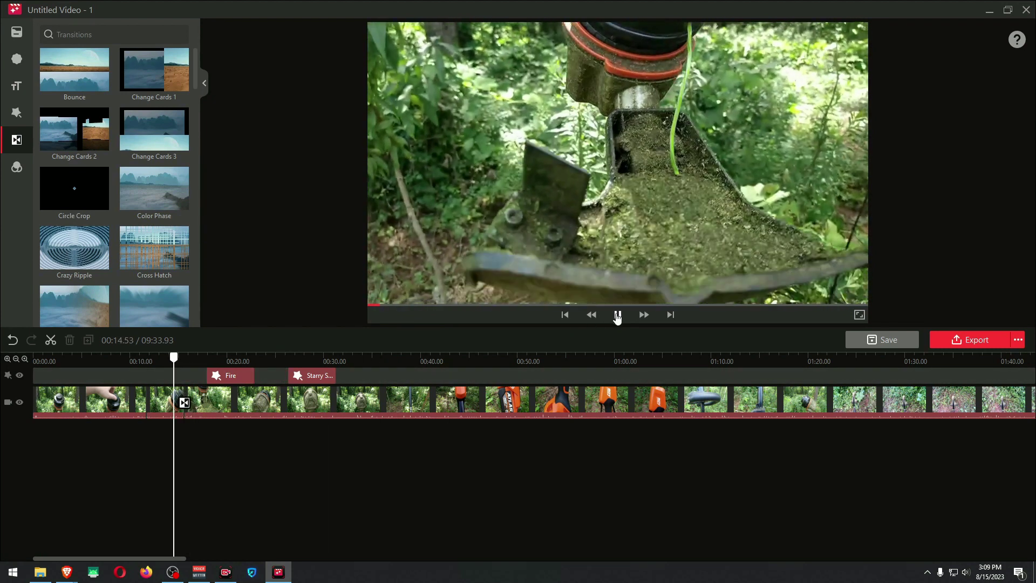
click(617, 317)
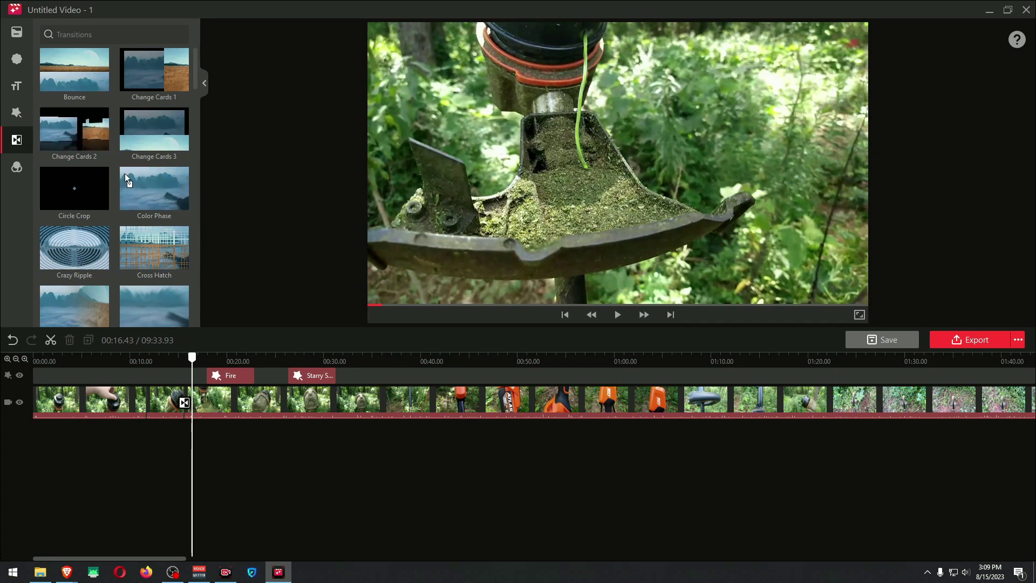
Add a second transition at the 00:11 split and preview it from 00:10.
scroll(125, 173, down, 3)
drag(131, 144, 209, 268)
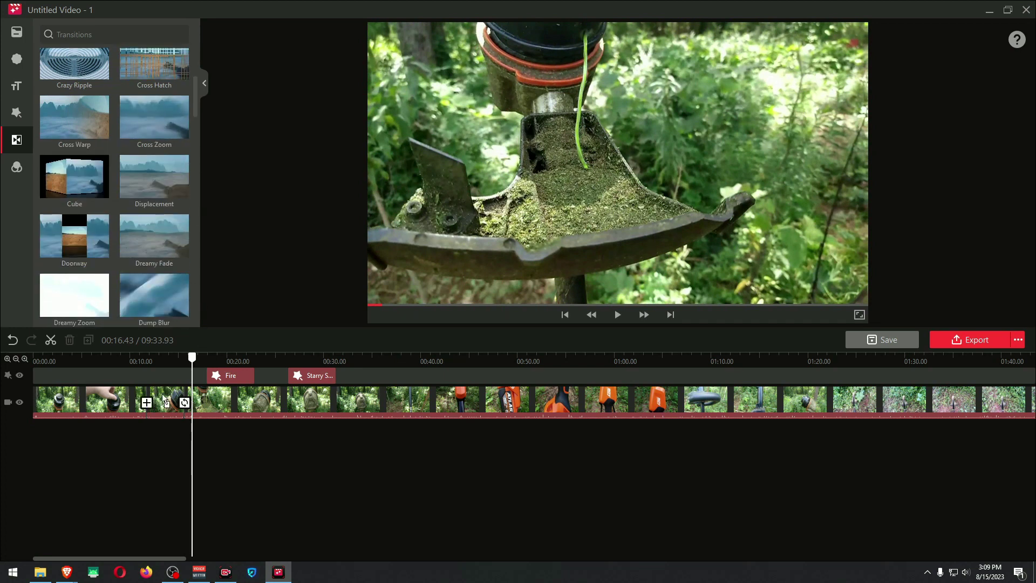
click(132, 362)
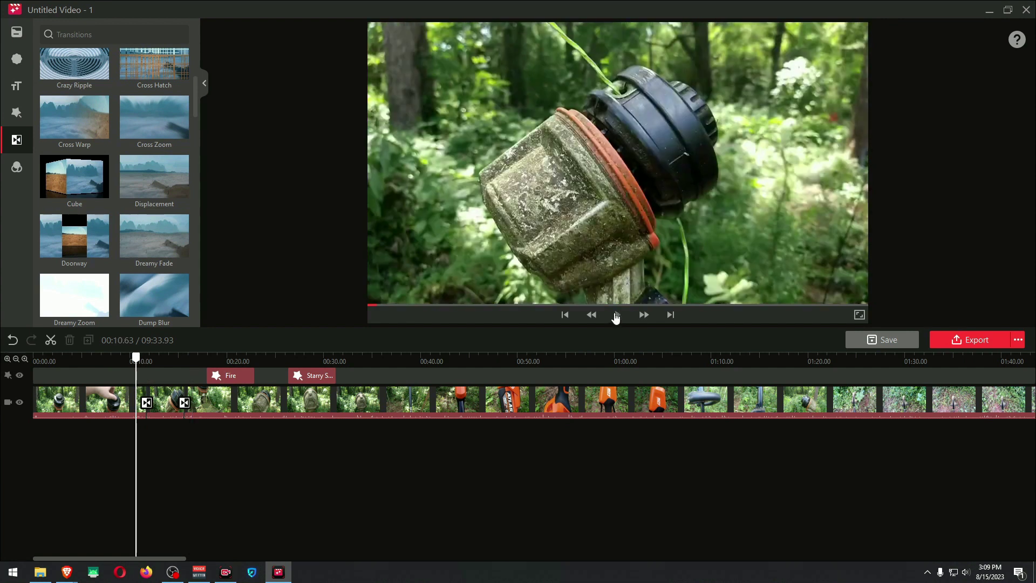
click(618, 316)
click(618, 316)
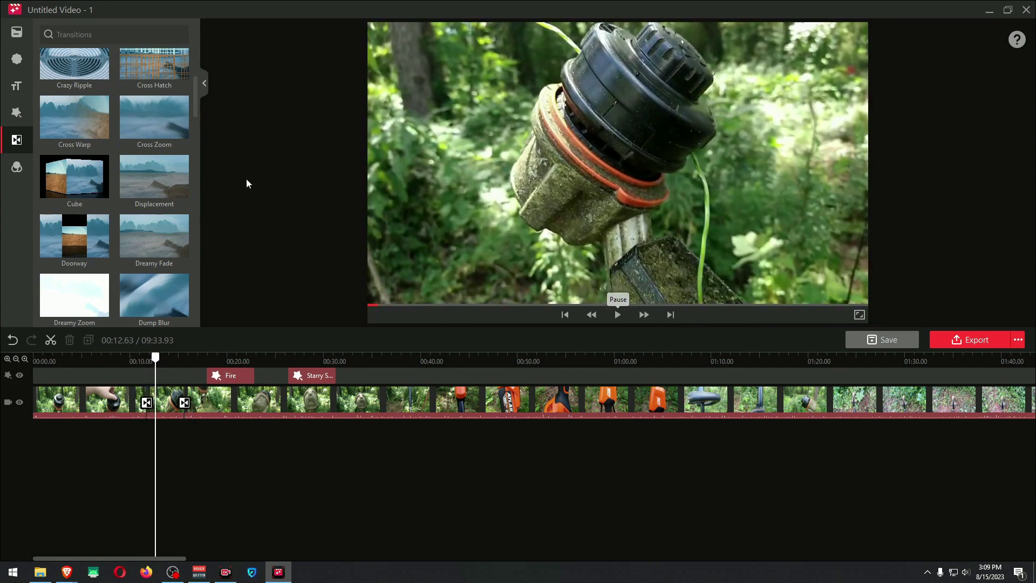
Place the Forest filter on the filter track near the 10-second mark of the clip.
click(17, 167)
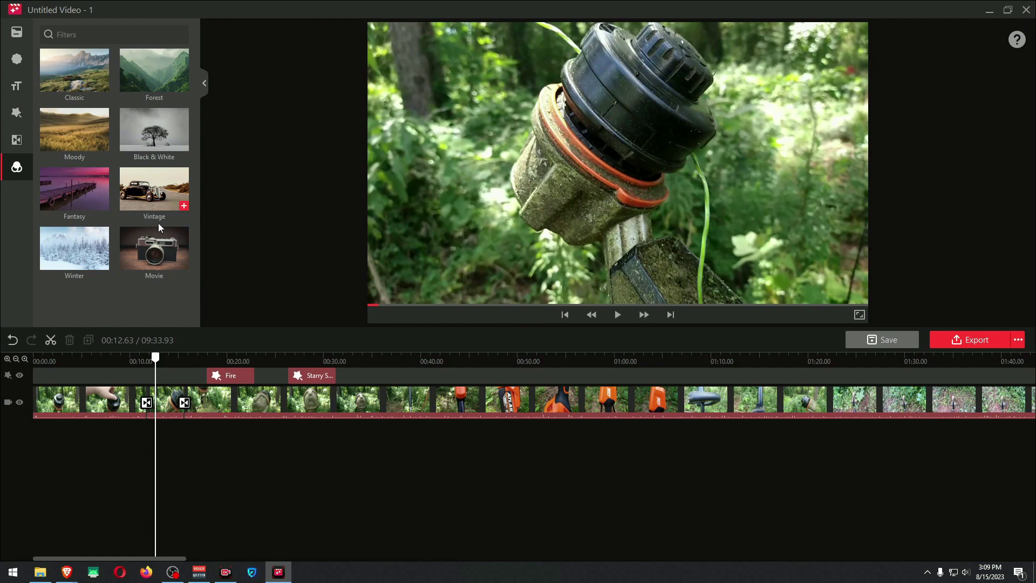
mouse_move(53, 87)
click(167, 400)
mouse_move(153, 67)
mouse_down()
mouse_move(157, 397)
mouse_move(148, 367)
mouse_move(168, 379)
mouse_move(511, 371)
mouse_move(193, 383)
mouse_up()
click(618, 314)
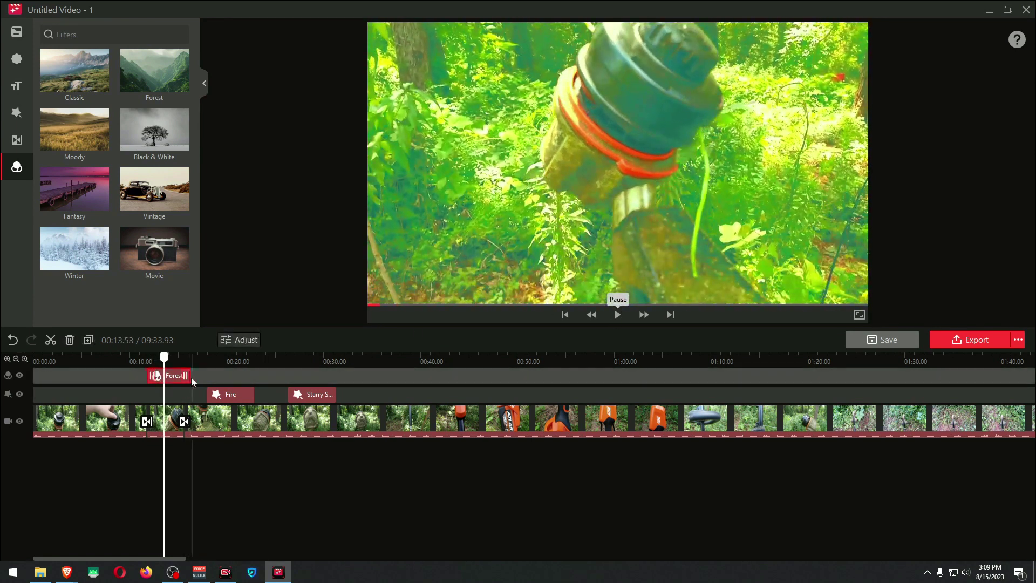
Lower the Forest filter's opacity and preview the filtered section around 00:14.
click(170, 380)
click(231, 342)
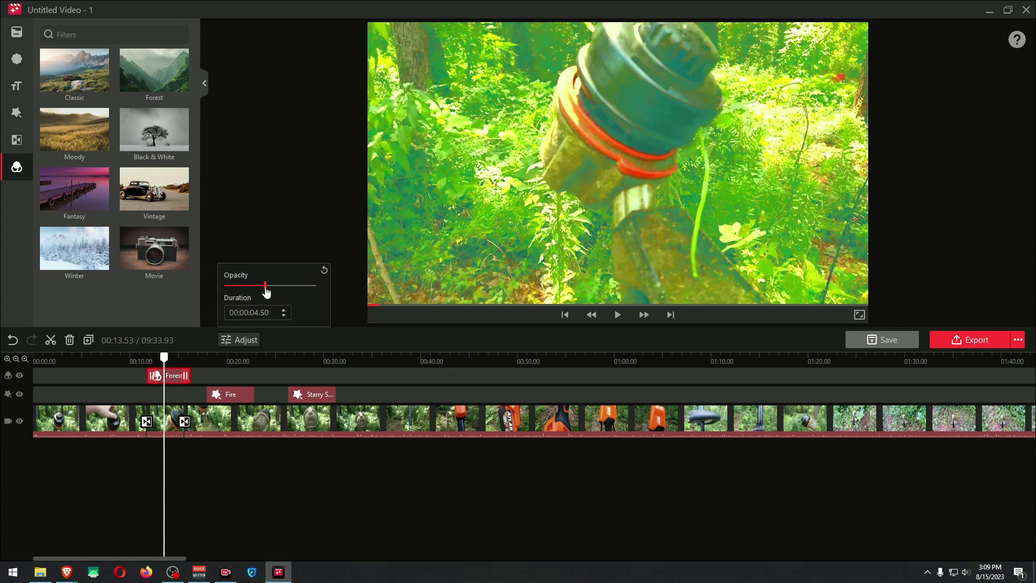
drag(265, 286, 255, 288)
click(618, 315)
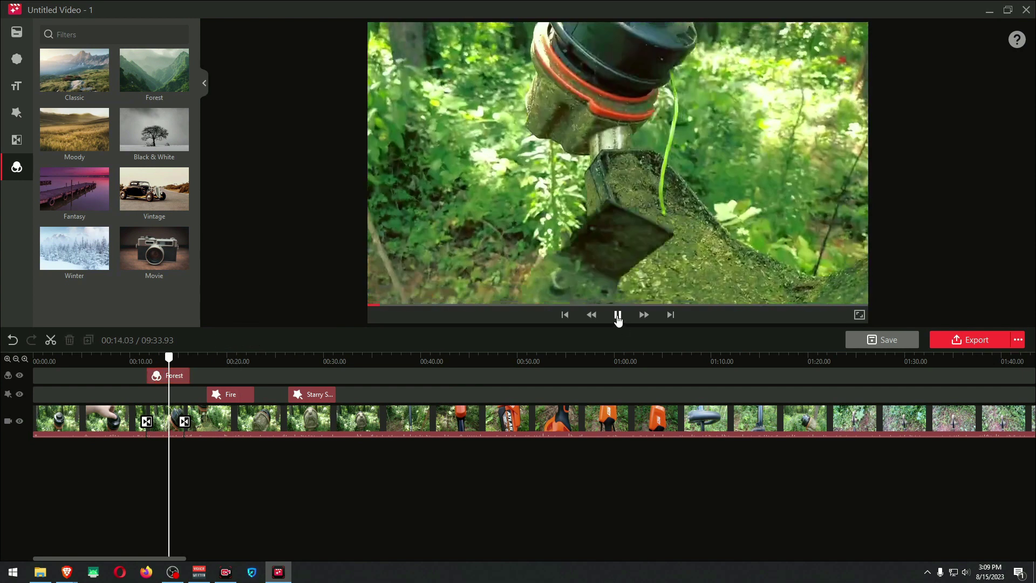
click(166, 376)
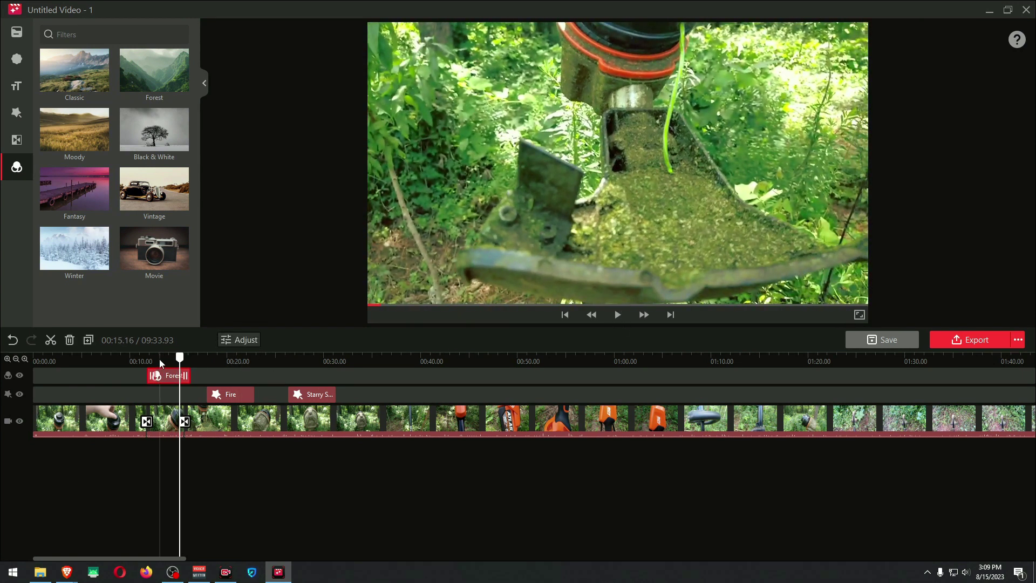
click(160, 360)
click(618, 315)
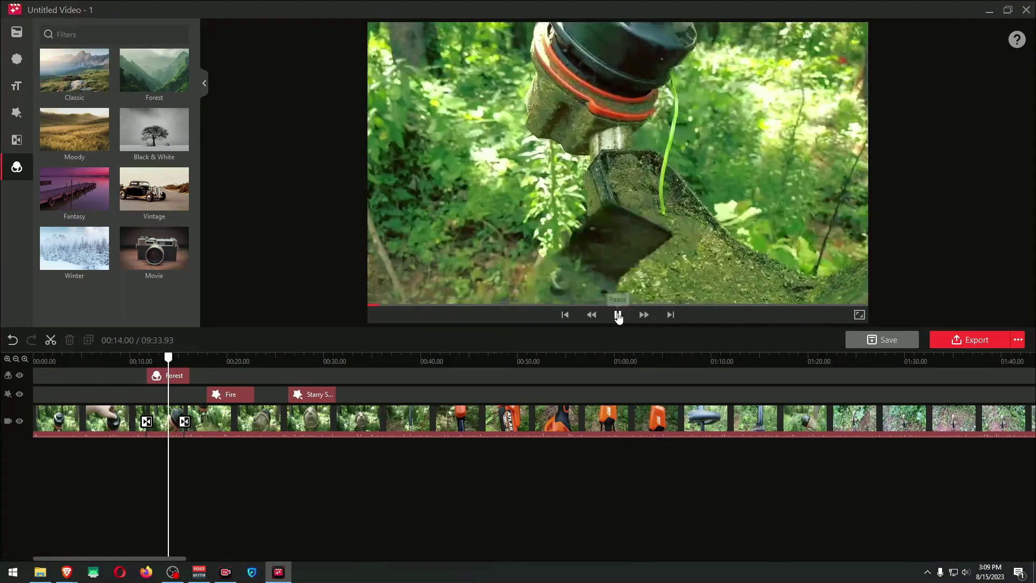
click(618, 315)
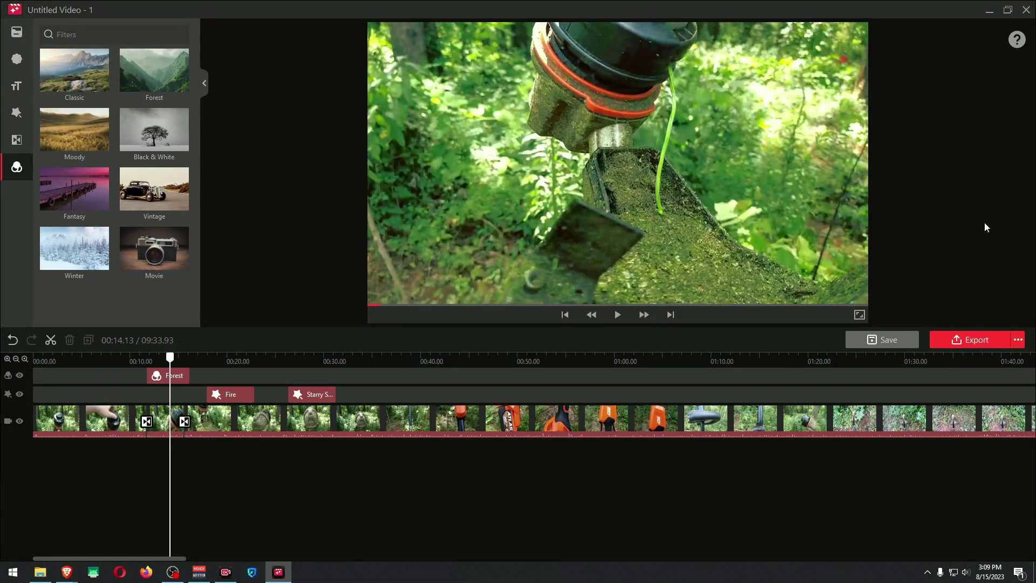
Split the clip at 00:56.16 and delete the leftover part after it.
scroll(673, 358, down, 5)
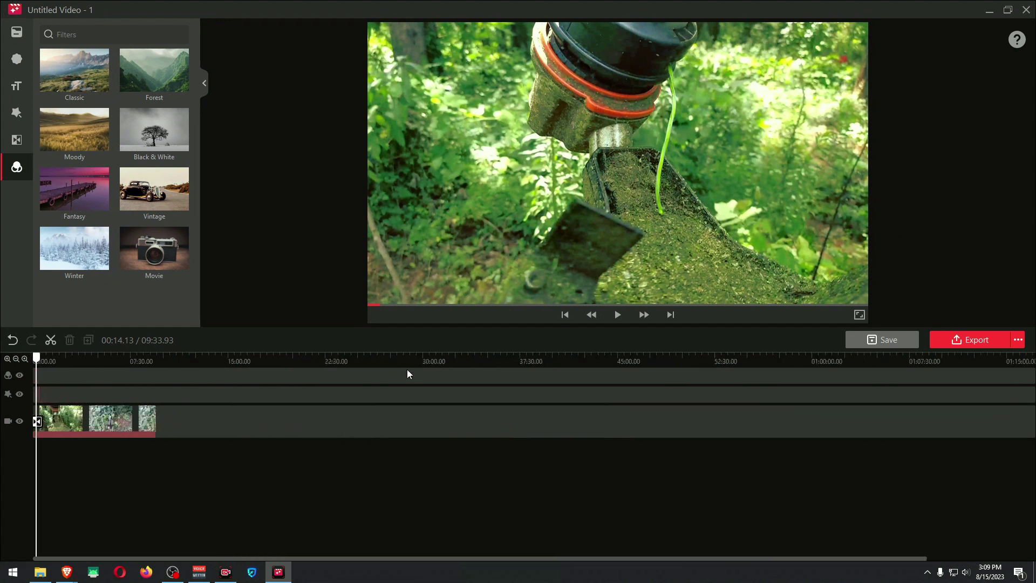
scroll(575, 370, up, 3)
click(108, 363)
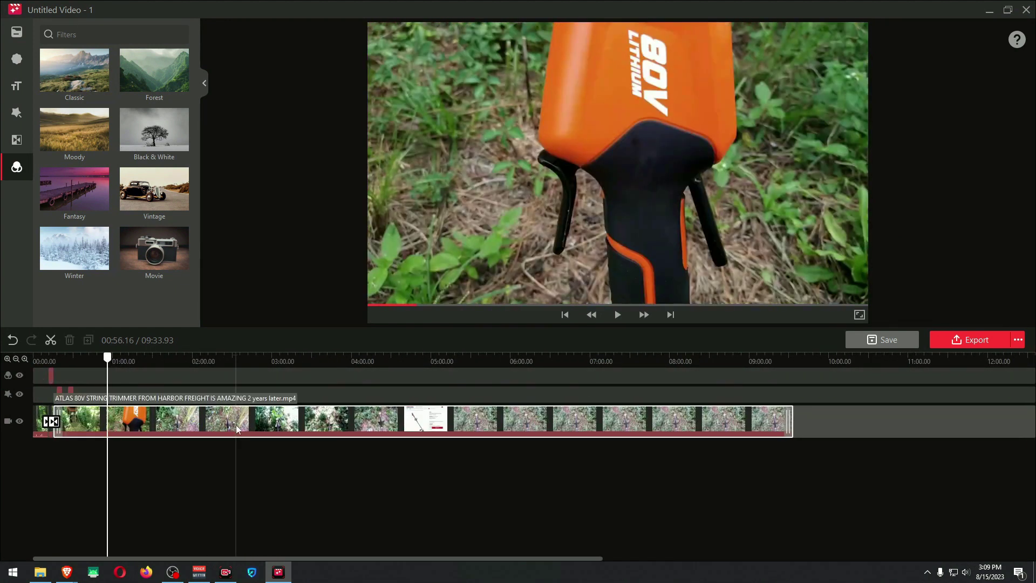
key(ctrl+b)
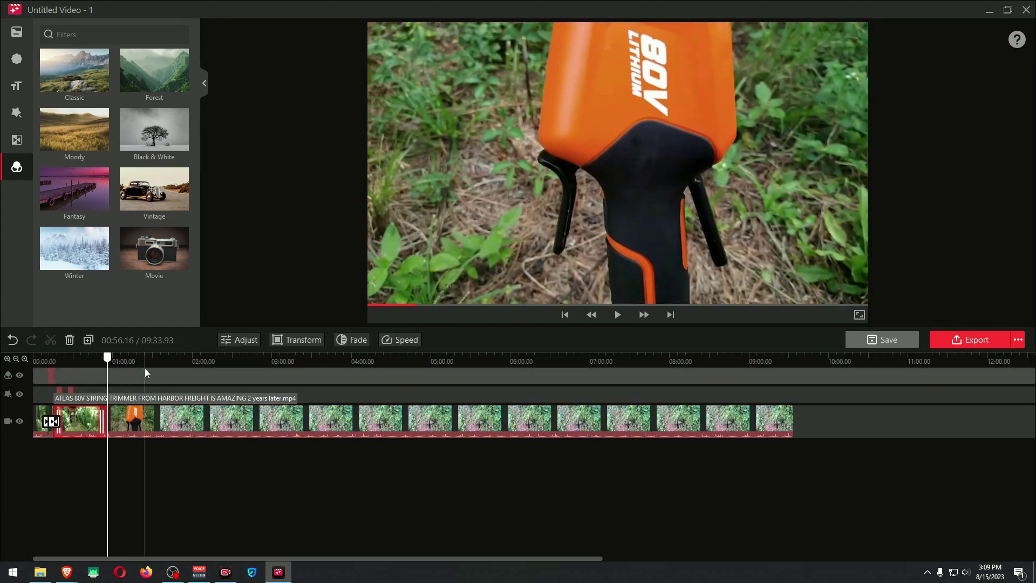
key(Delete)
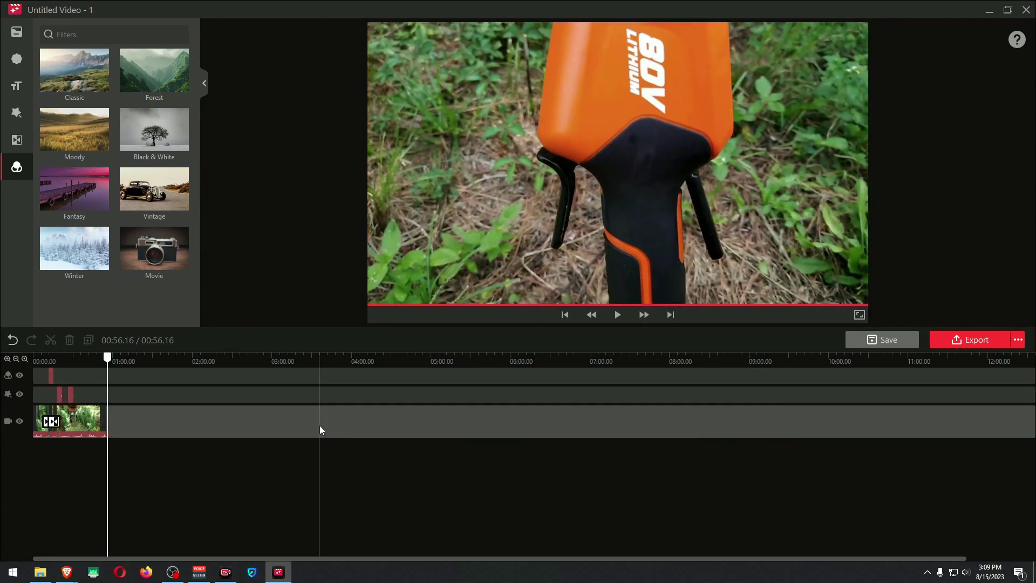
Scroll the timeline back to the start and show the imported media library.
scroll(54, 354, up, 4)
scroll(351, 559, left, 5)
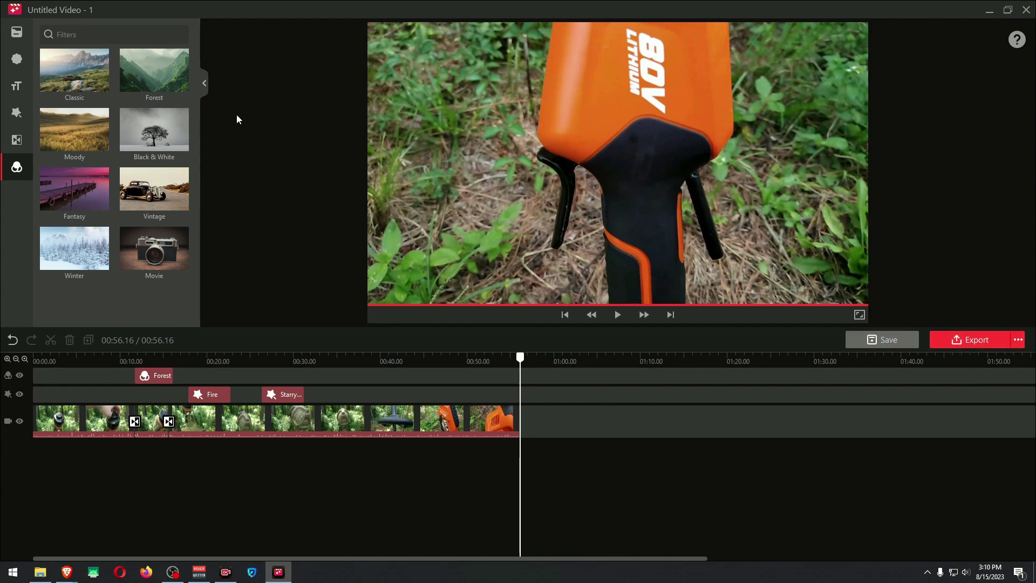
click(16, 32)
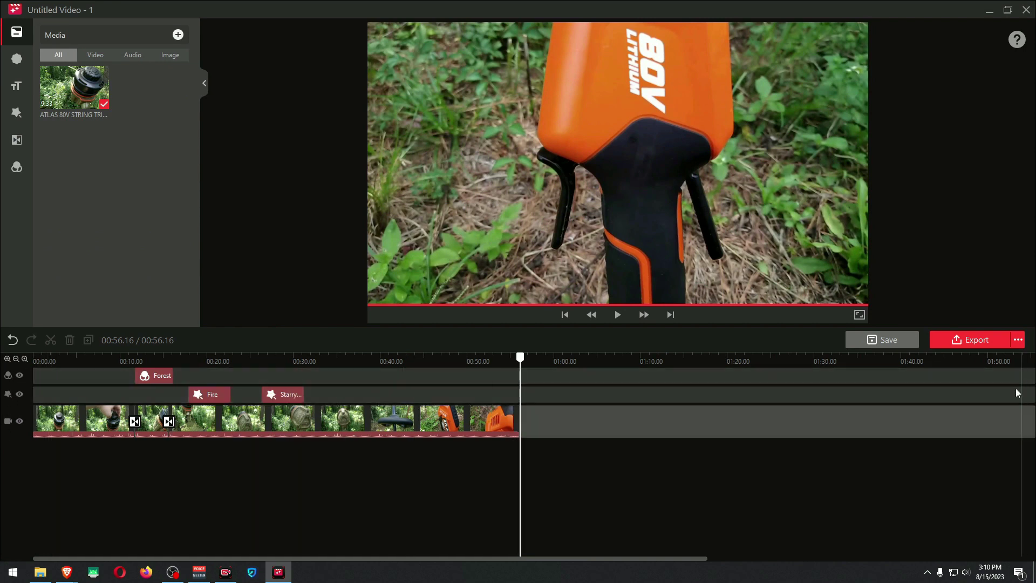
Set export to 16:9 aspect ratio, 4K resolution and MP4 format, then start exporting.
click(1018, 340)
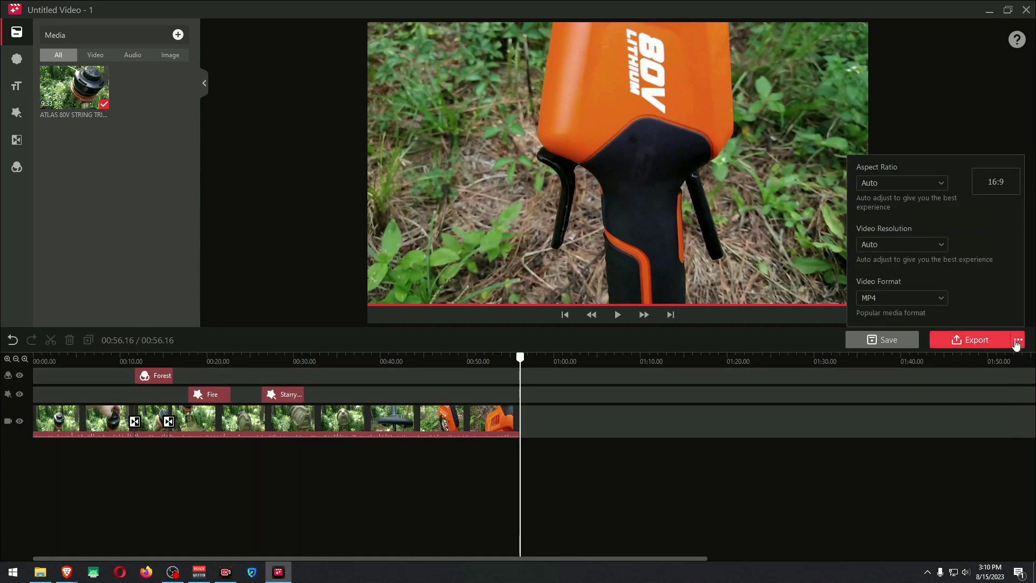
click(940, 185)
click(883, 214)
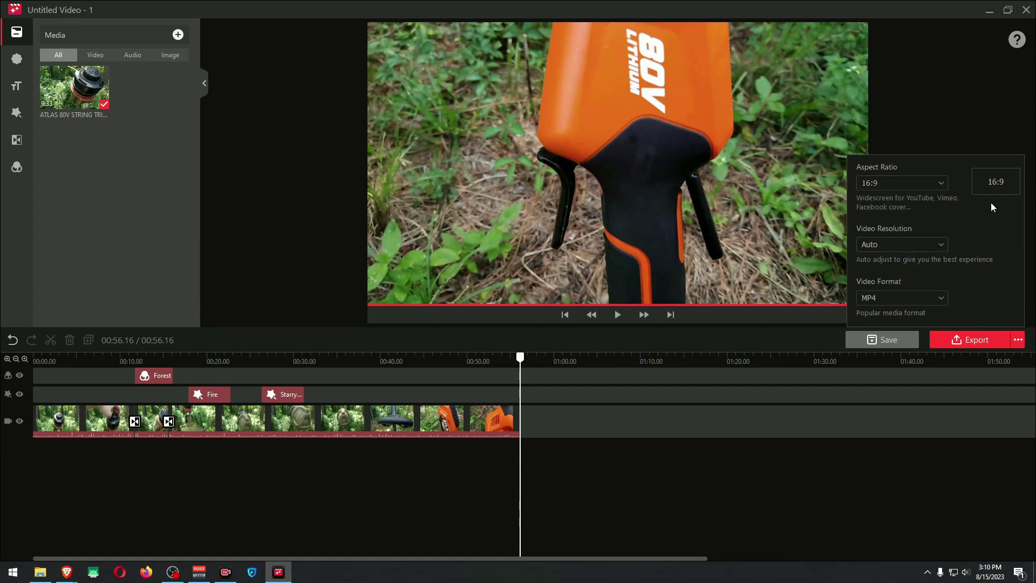
click(902, 246)
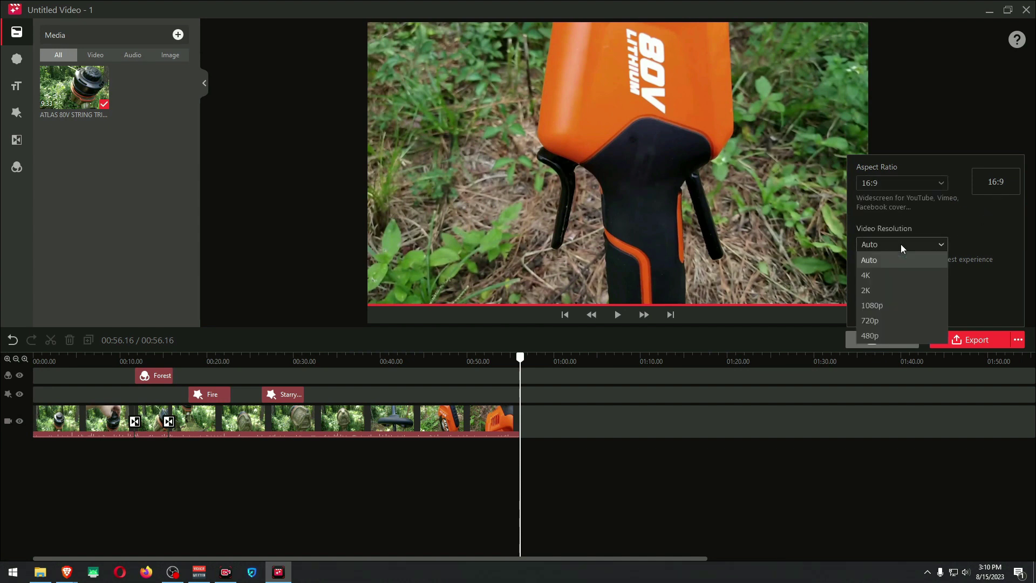
click(889, 272)
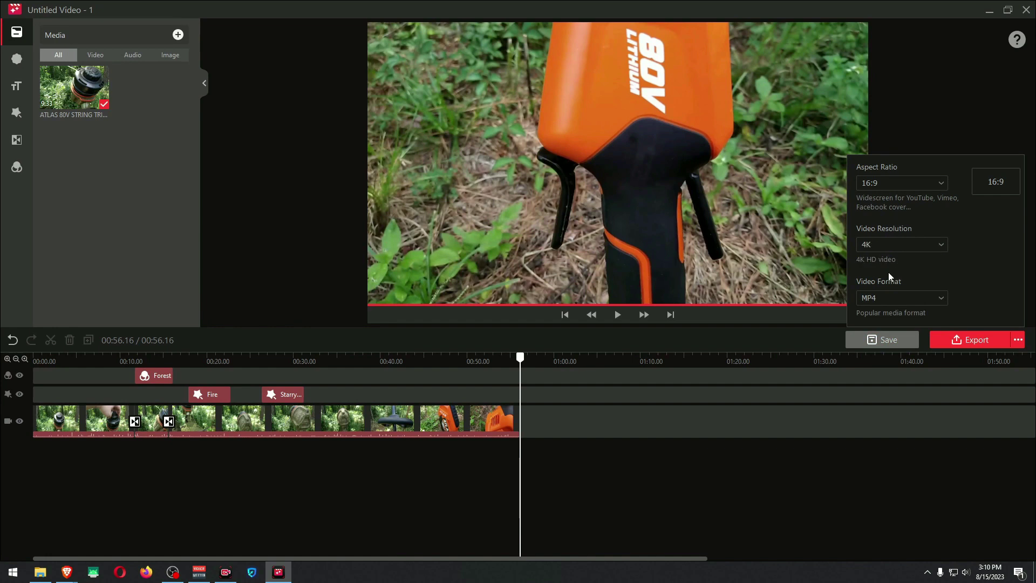
click(917, 303)
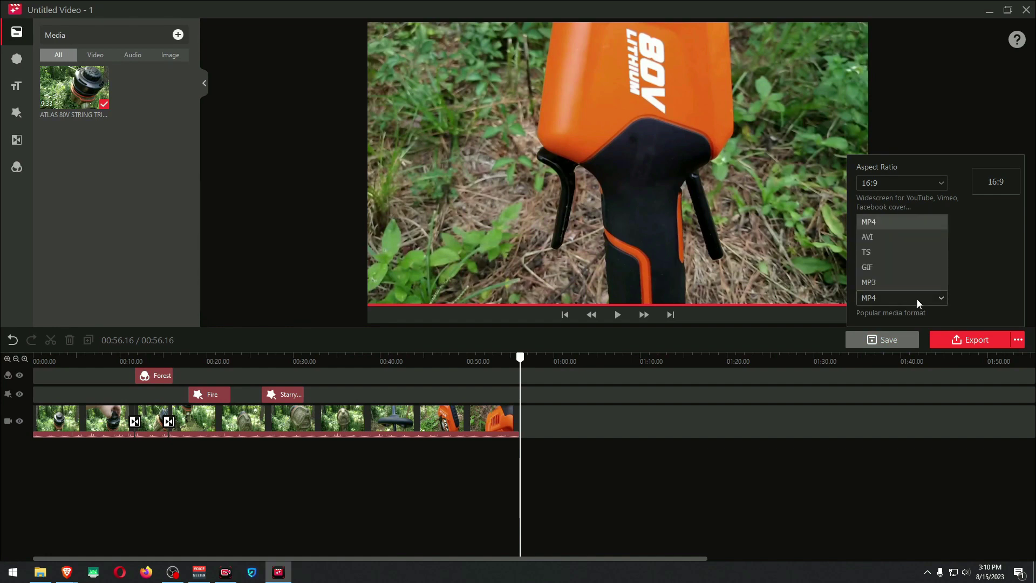
click(917, 300)
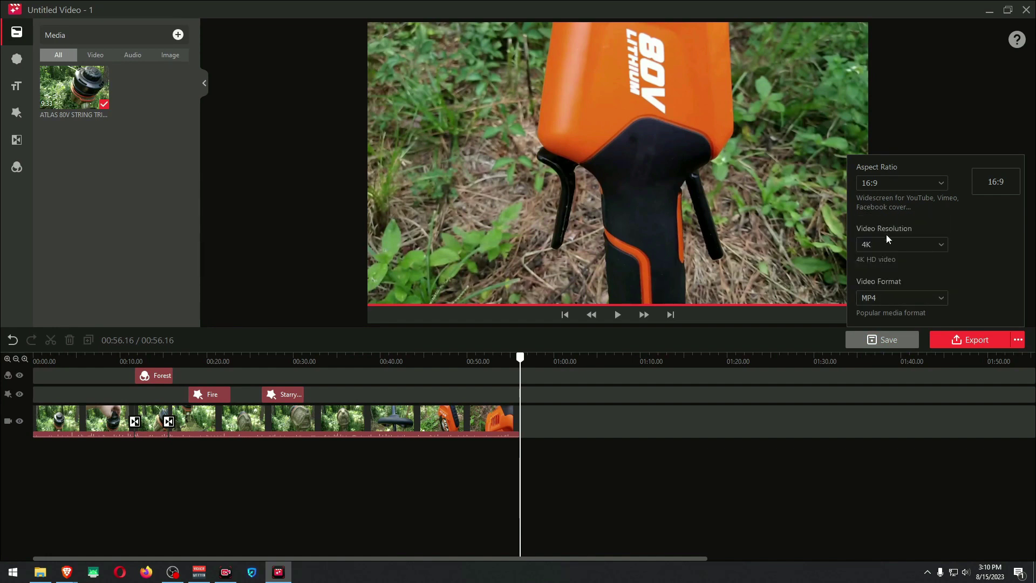
click(953, 337)
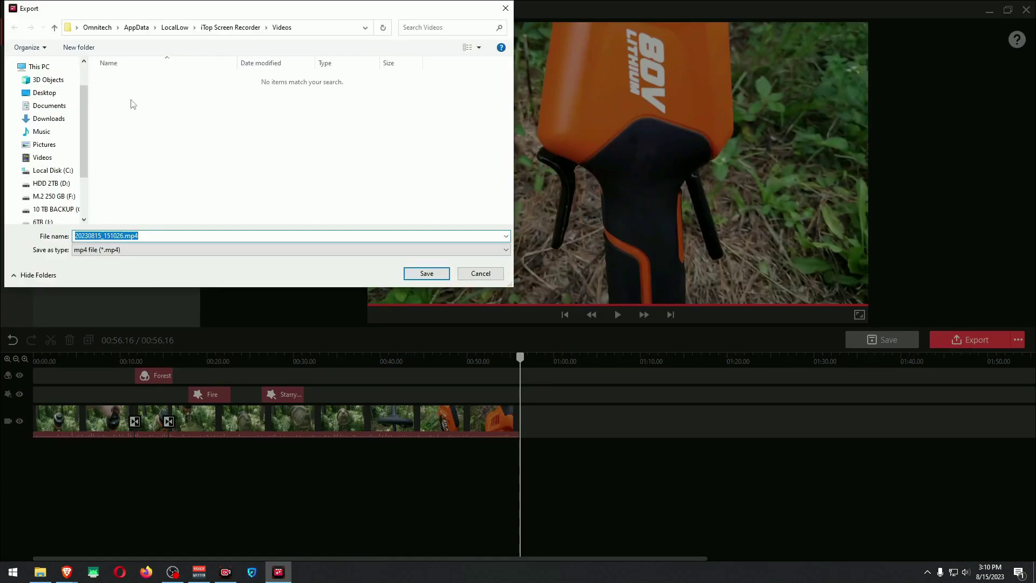
Save the export 20230815_151026.mp4 to the Desktop and dismiss the completion notice.
click(46, 93)
click(426, 273)
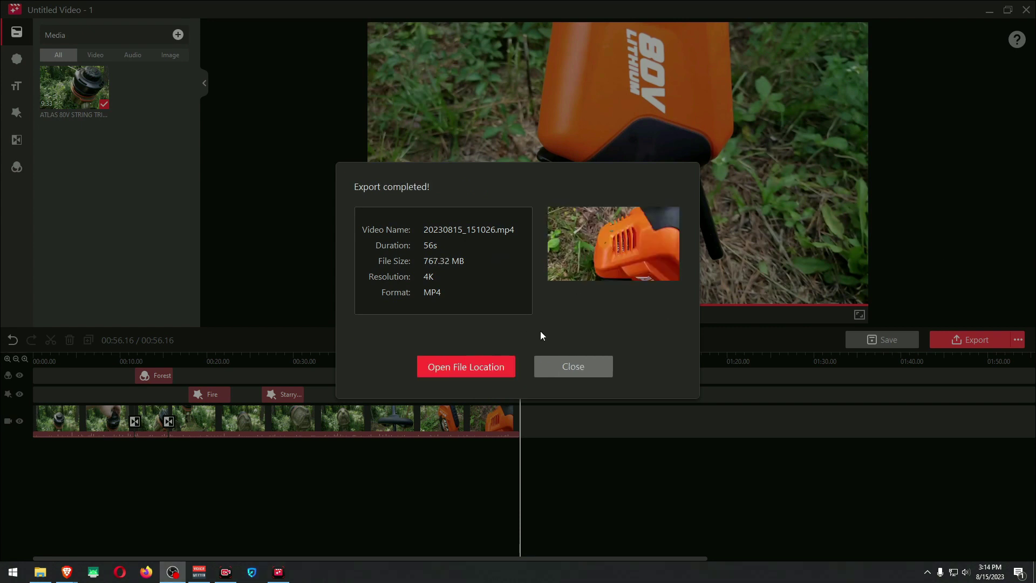
click(581, 367)
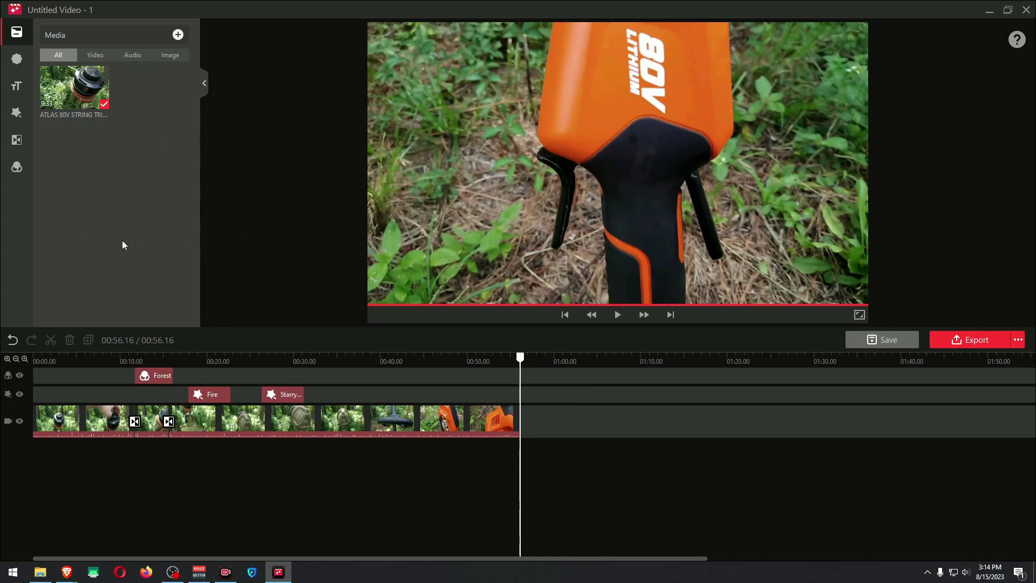
Filter the media library by Image, Video and All, then exit the editor without saving.
click(170, 55)
click(96, 55)
click(58, 55)
click(1027, 9)
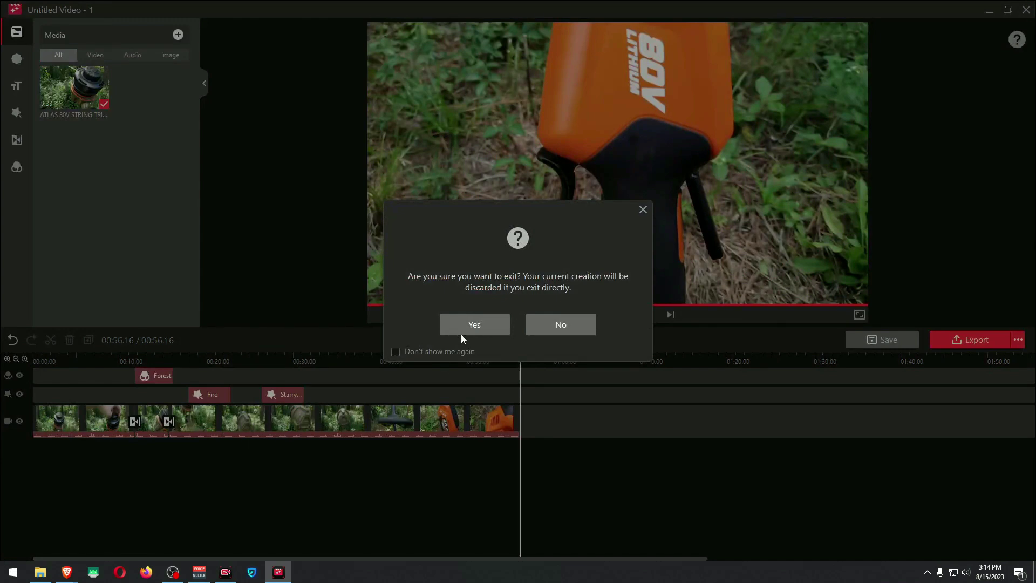
click(478, 324)
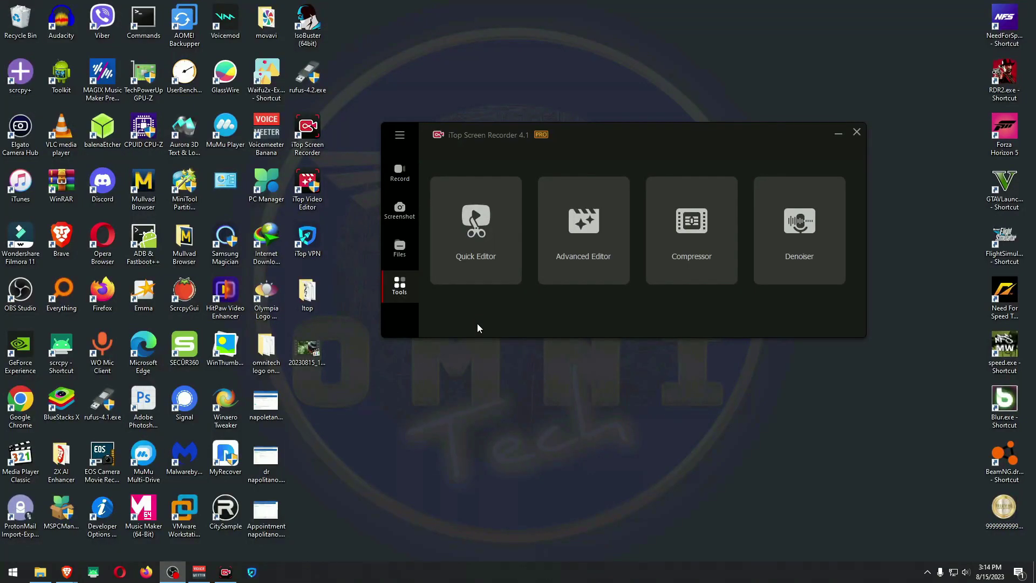
double_click(318, 351)
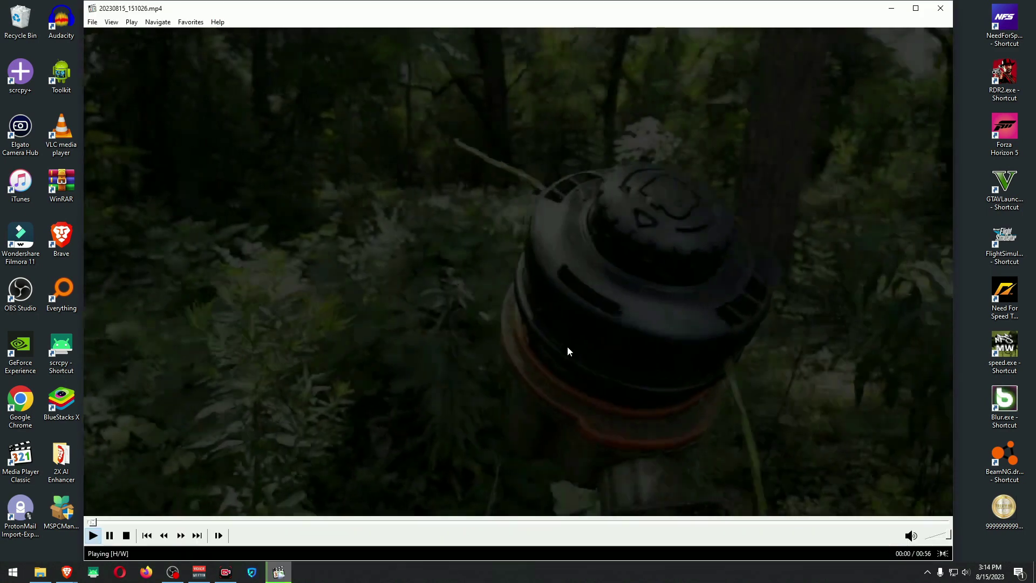
click(568, 346)
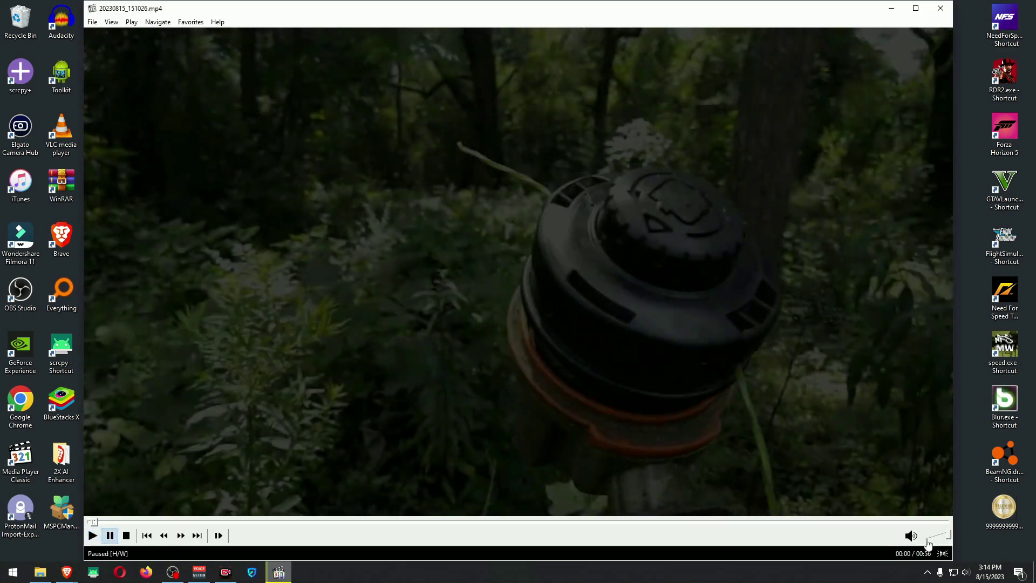
click(357, 293)
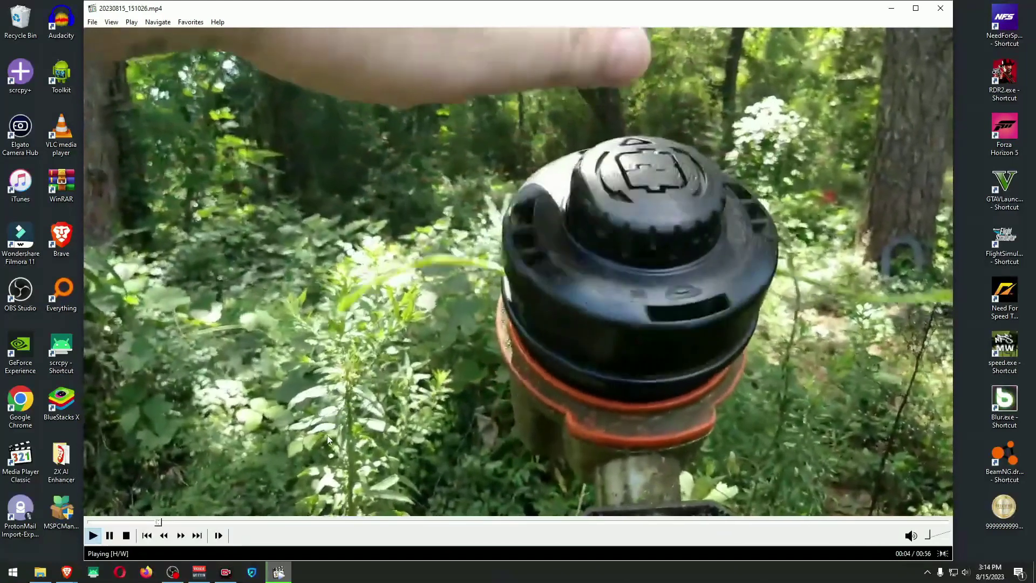
key(space)
click(940, 8)
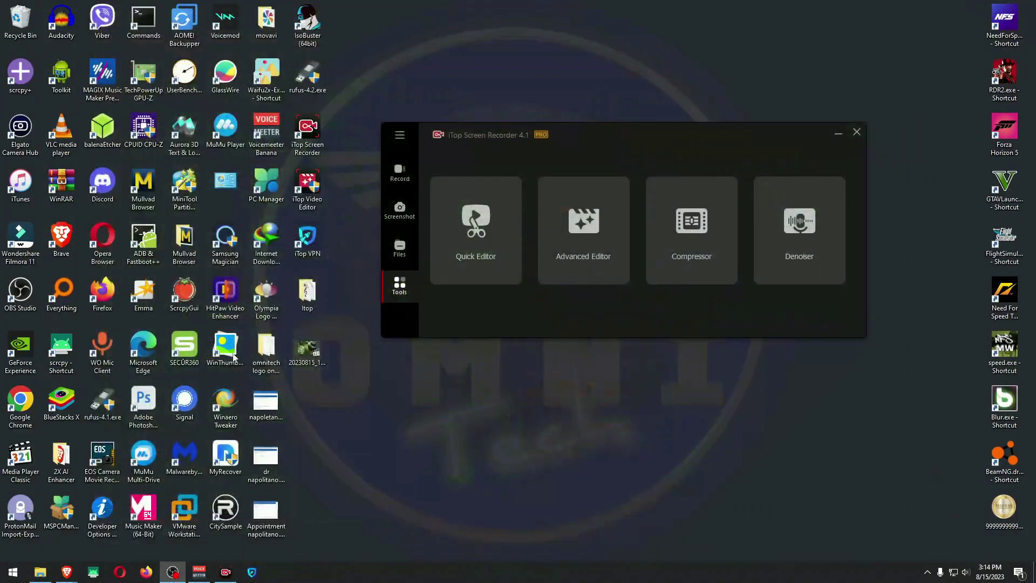
right_click(307, 349)
click(338, 336)
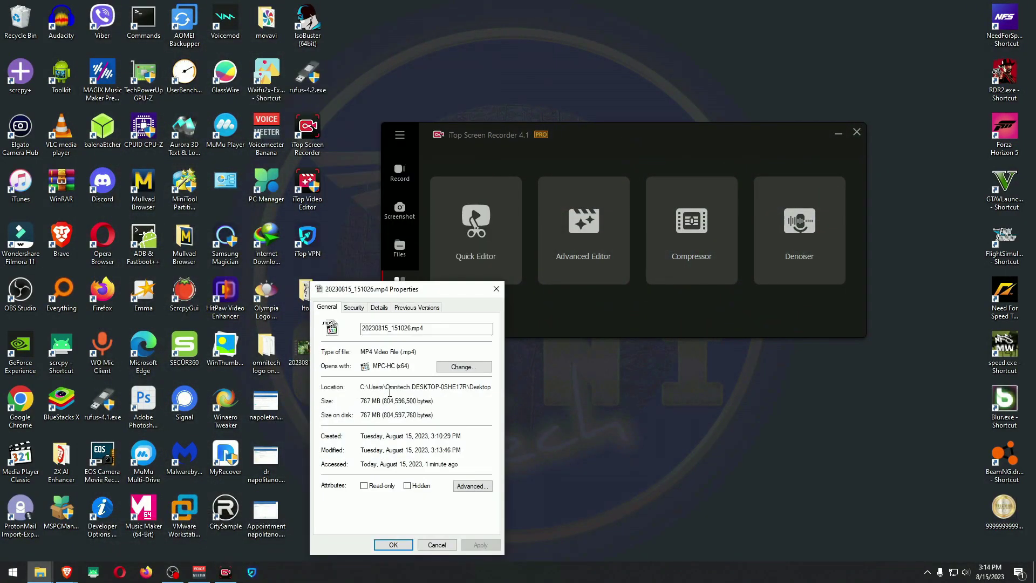
drag(432, 413, 360, 415)
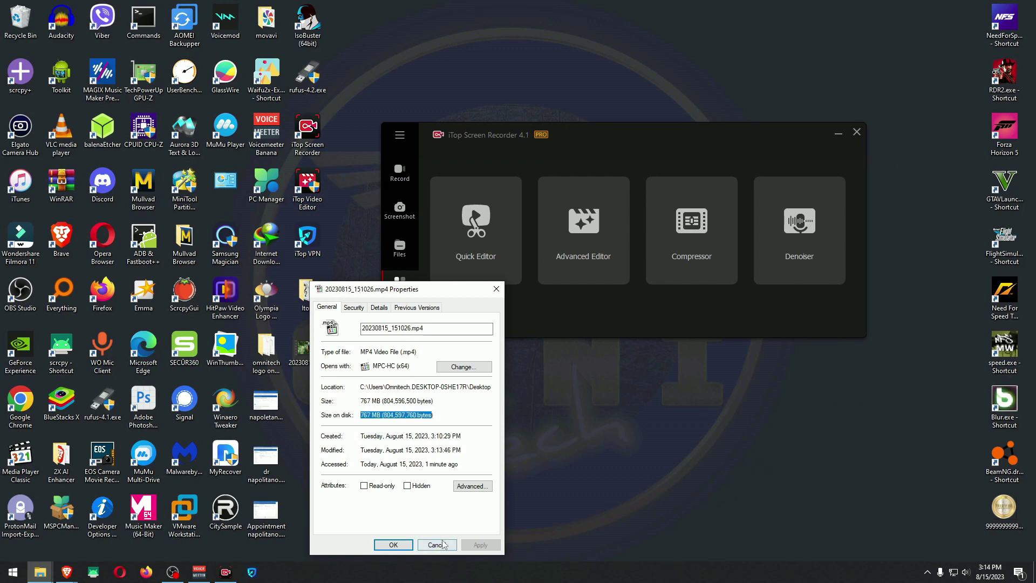
click(441, 545)
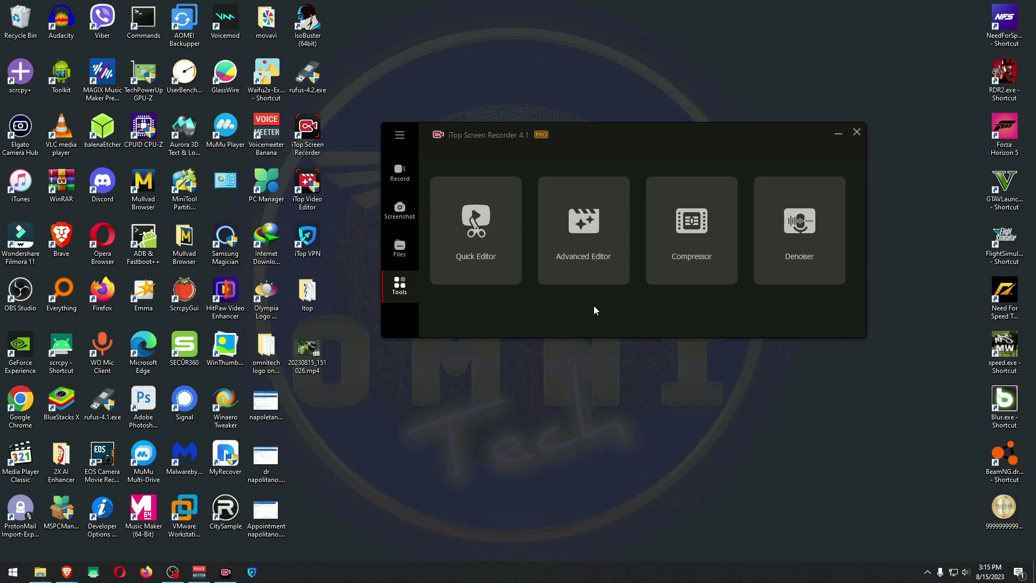
Open and close the Quick Editor, then move the recorder window left.
click(453, 244)
click(454, 244)
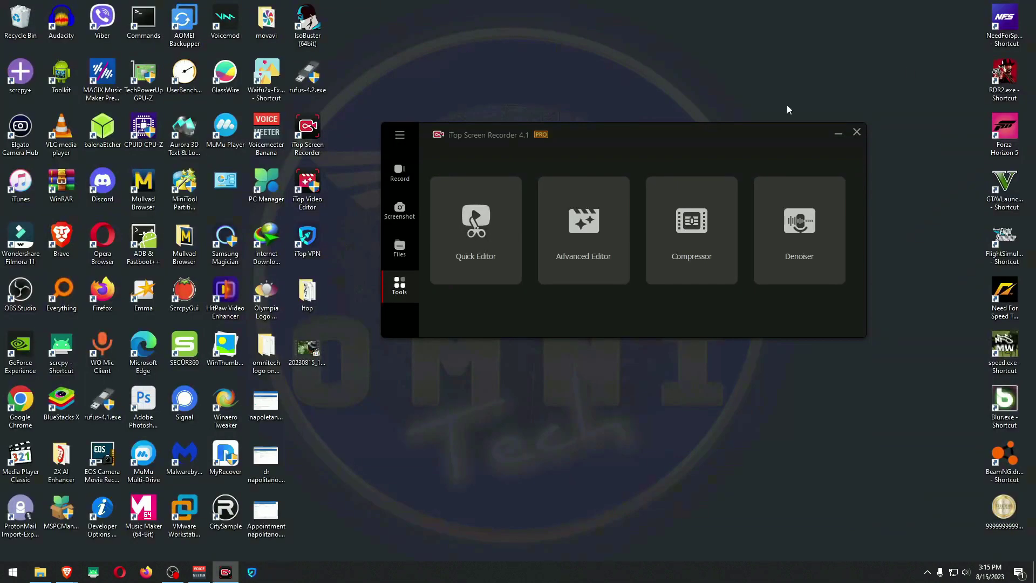
click(385, 171)
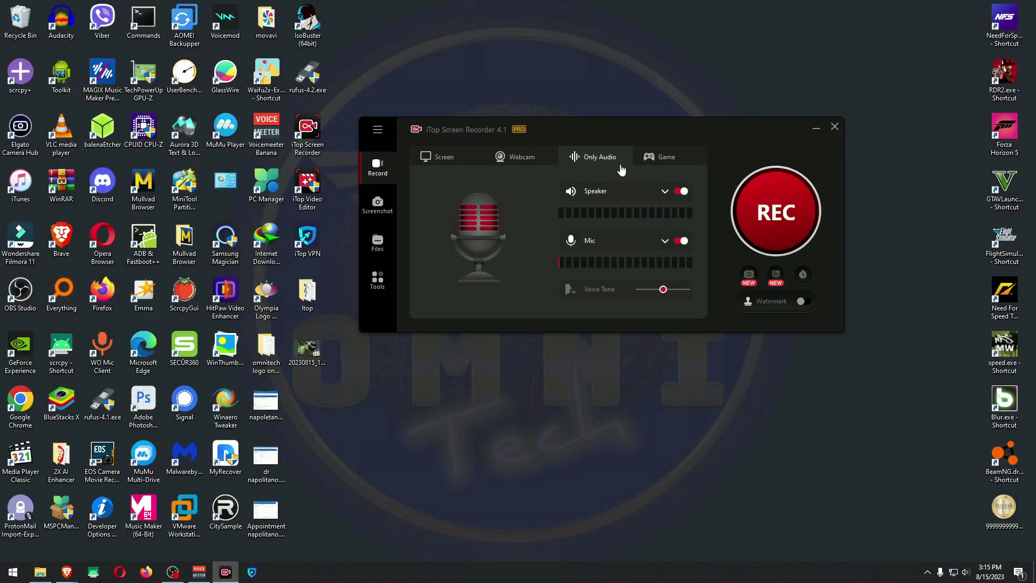
drag(615, 131, 526, 131)
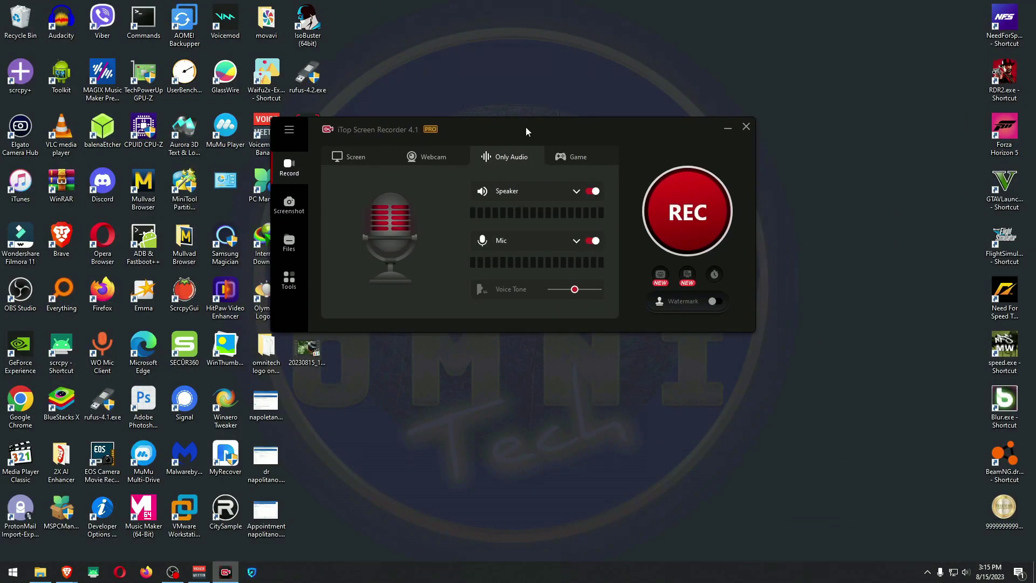
Switch to Game mode with high definition audio speakers and the microphone selected.
click(571, 157)
click(576, 189)
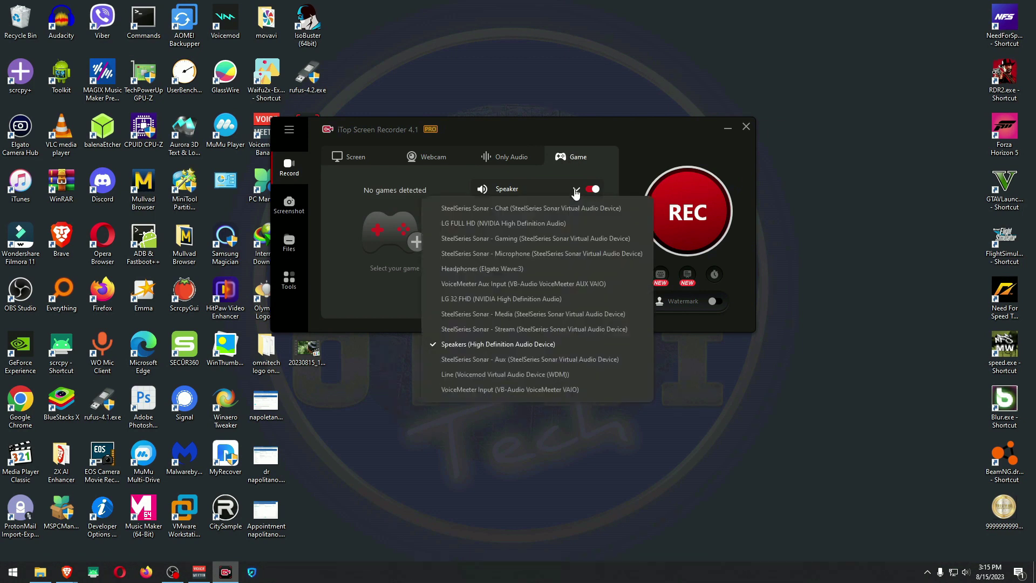
click(498, 345)
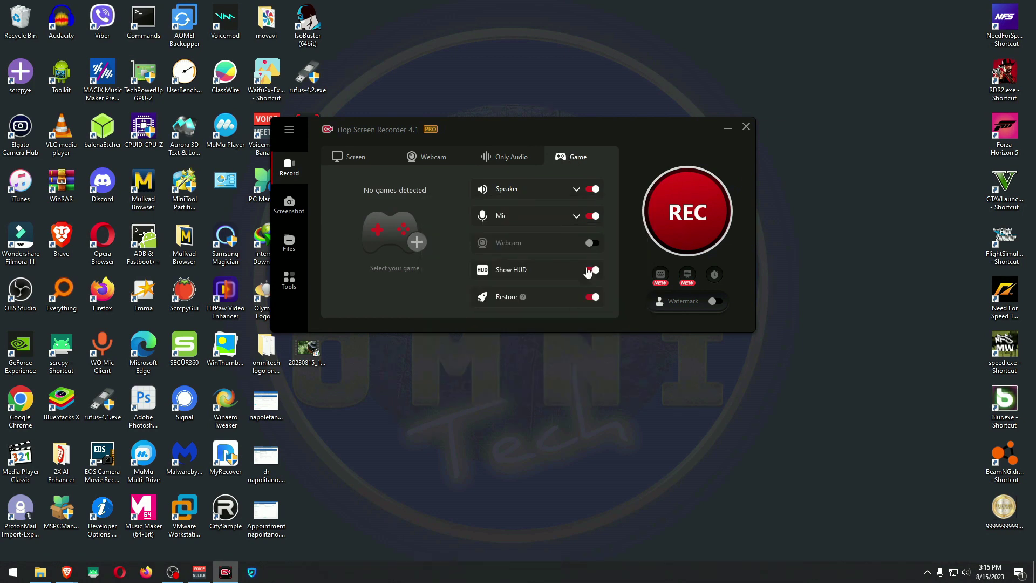
click(577, 218)
click(532, 244)
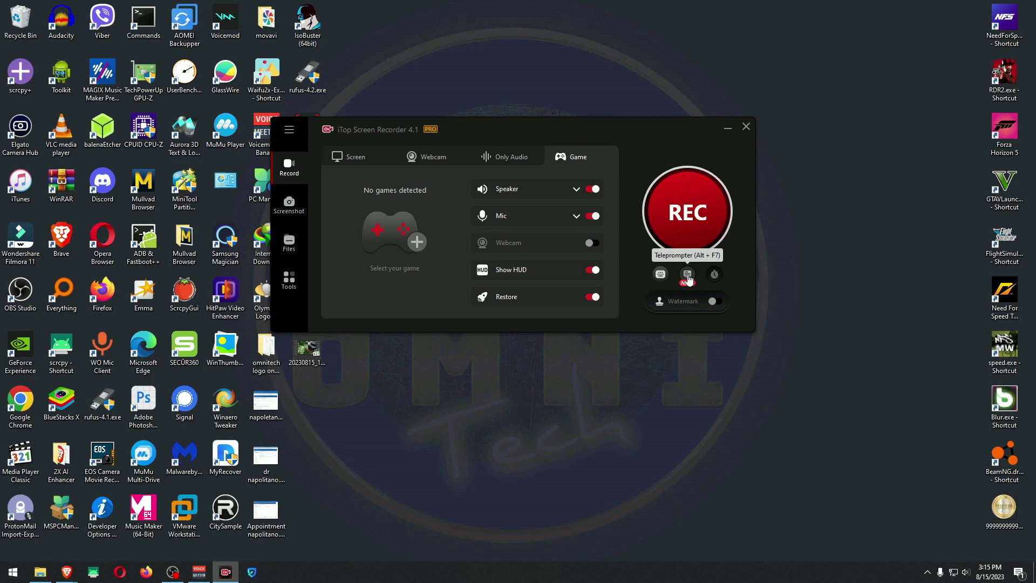
Load the Happy Birthday preset script in the Teleprompter, then close it.
click(687, 275)
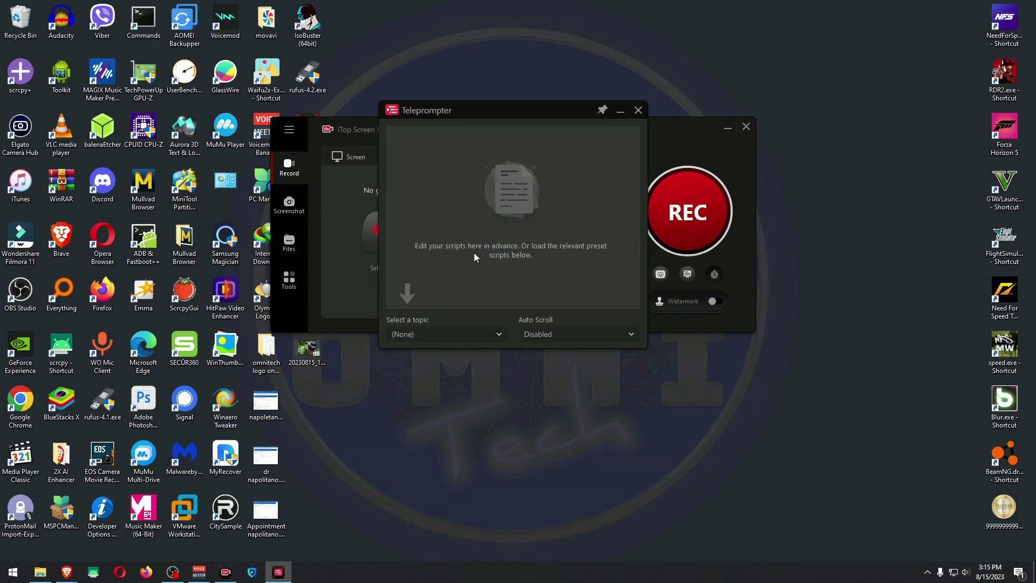
click(498, 337)
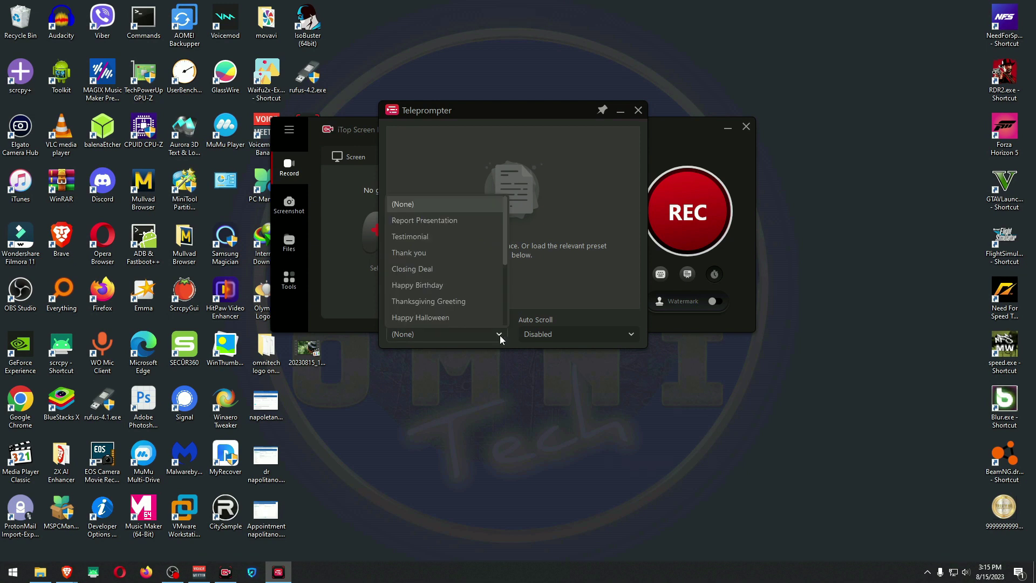
click(432, 286)
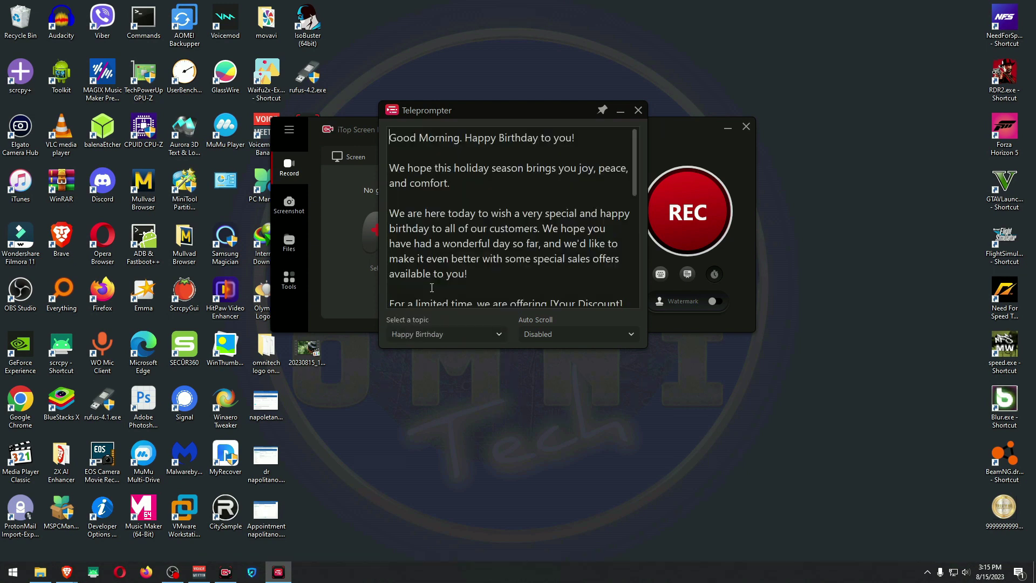
click(638, 112)
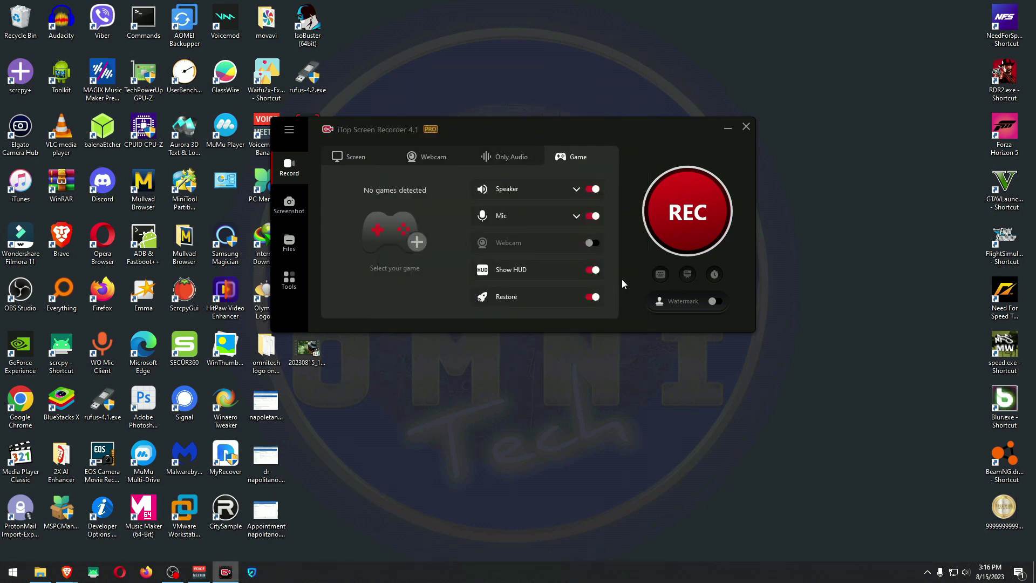
Check the Recording Schedule without setting one and move the recorder window down-right.
click(715, 275)
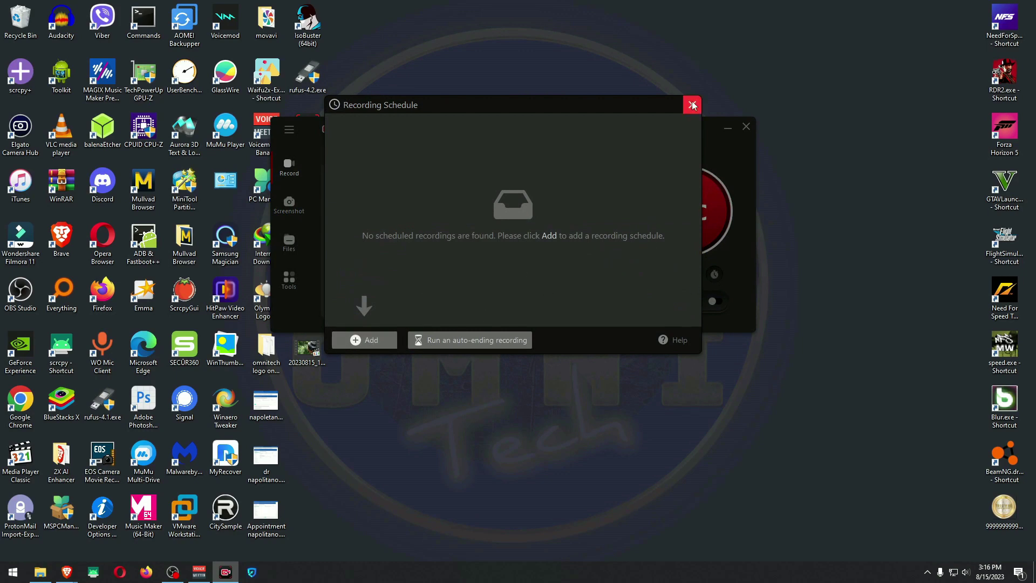
key(Escape)
drag(574, 125, 585, 129)
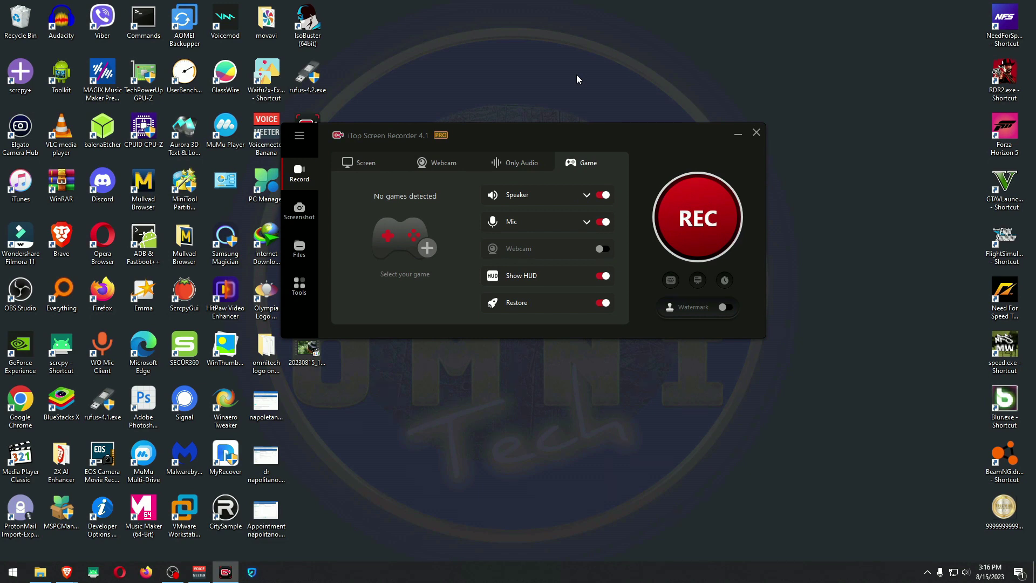
Create a custom watermark with the caption OMNITECH in Segoe UI font.
click(688, 308)
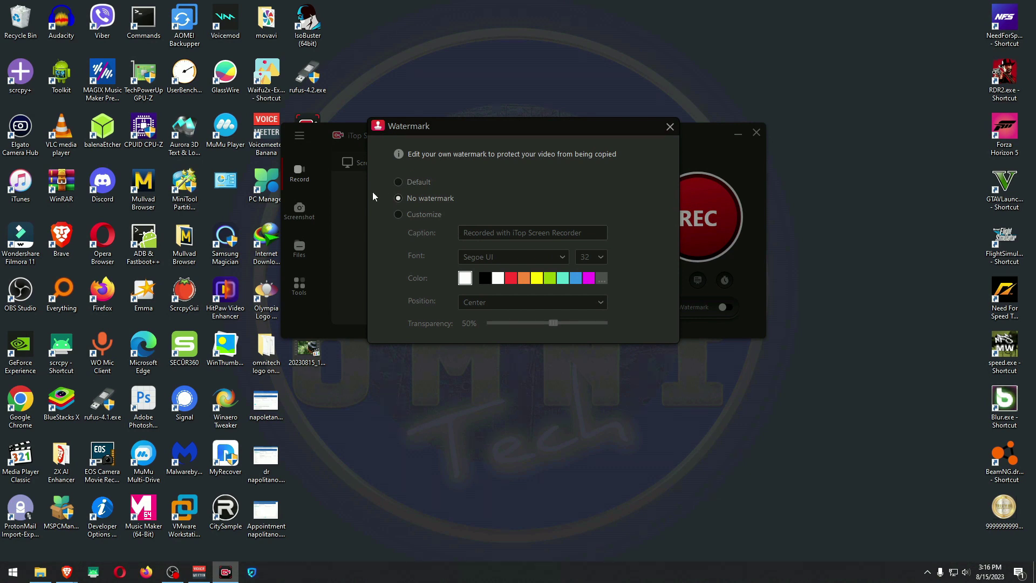
click(415, 214)
click(504, 232)
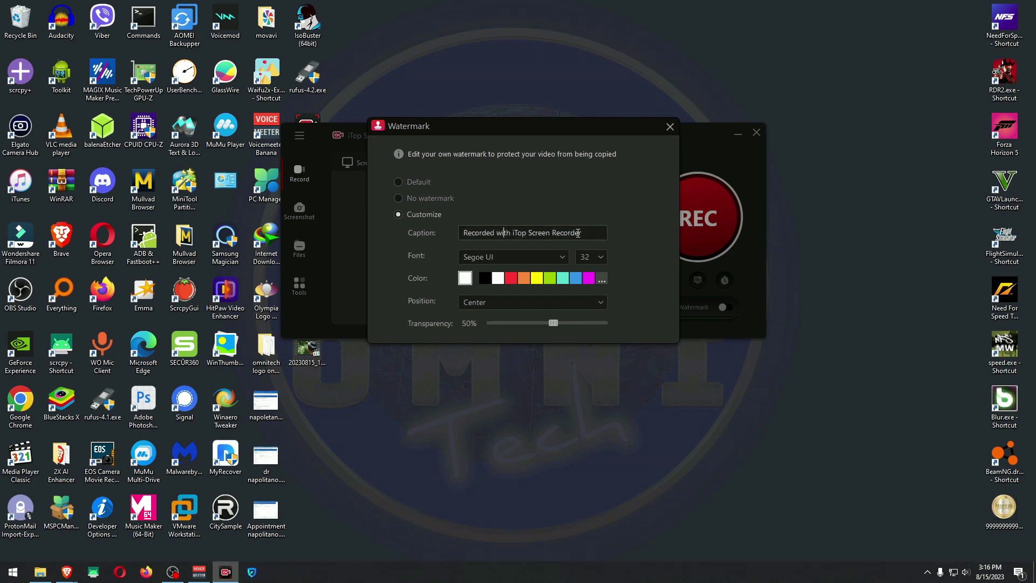
drag(578, 233, 377, 249)
text(OMNITECH)
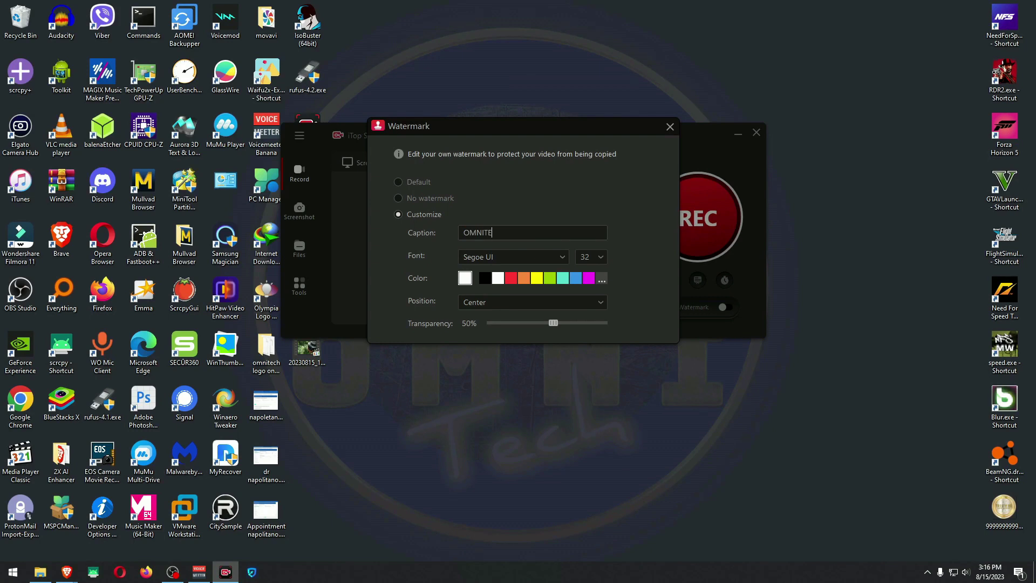
click(507, 257)
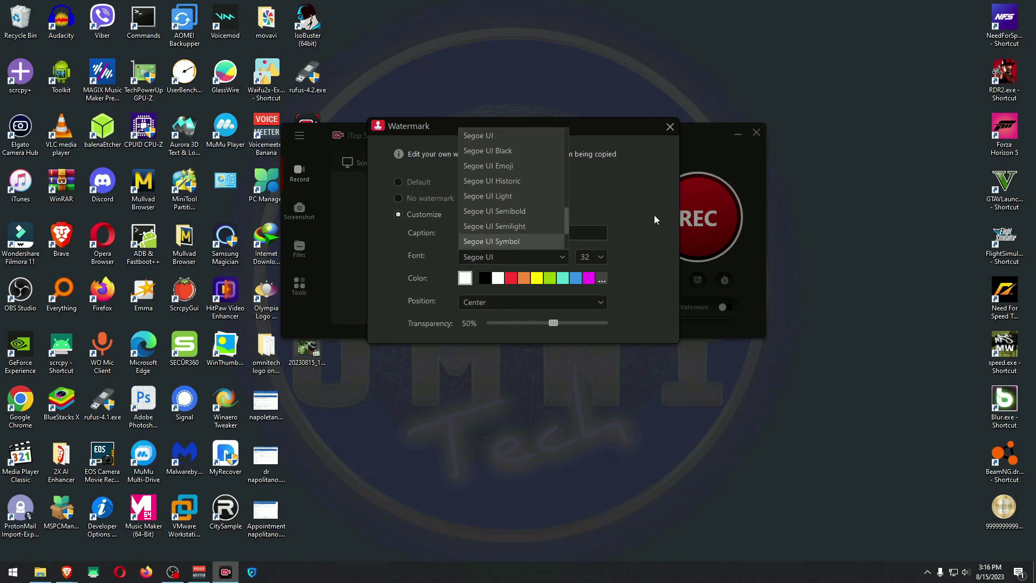
click(656, 219)
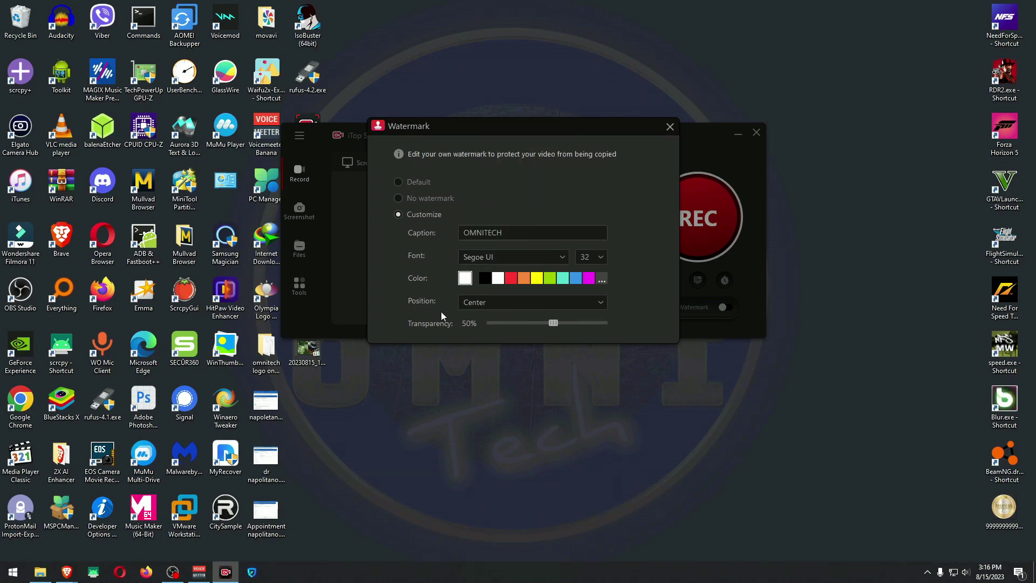
Position the OMNITECH watermark Bottom Right and apply it.
click(529, 305)
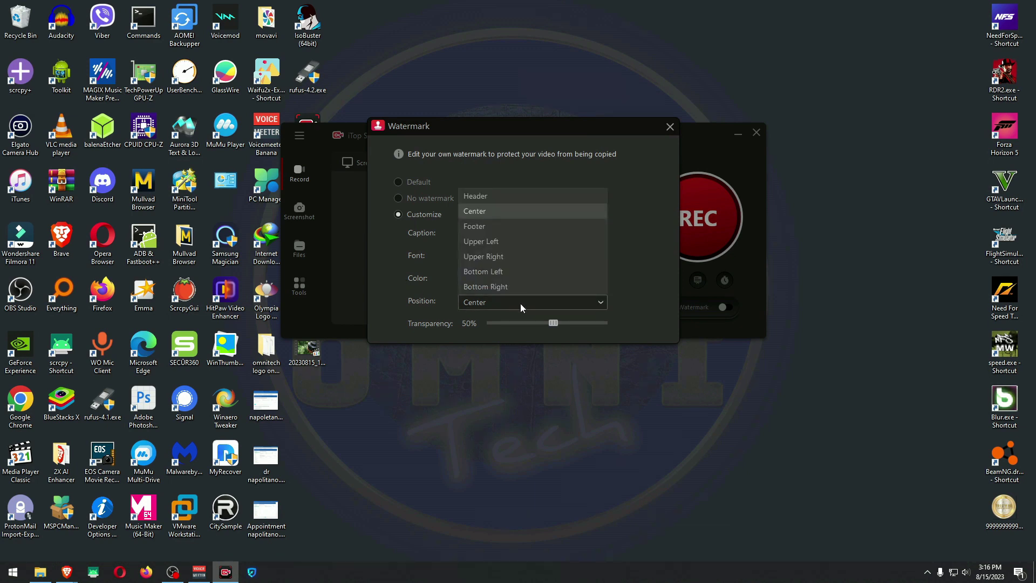
click(500, 258)
click(556, 257)
click(558, 258)
click(550, 302)
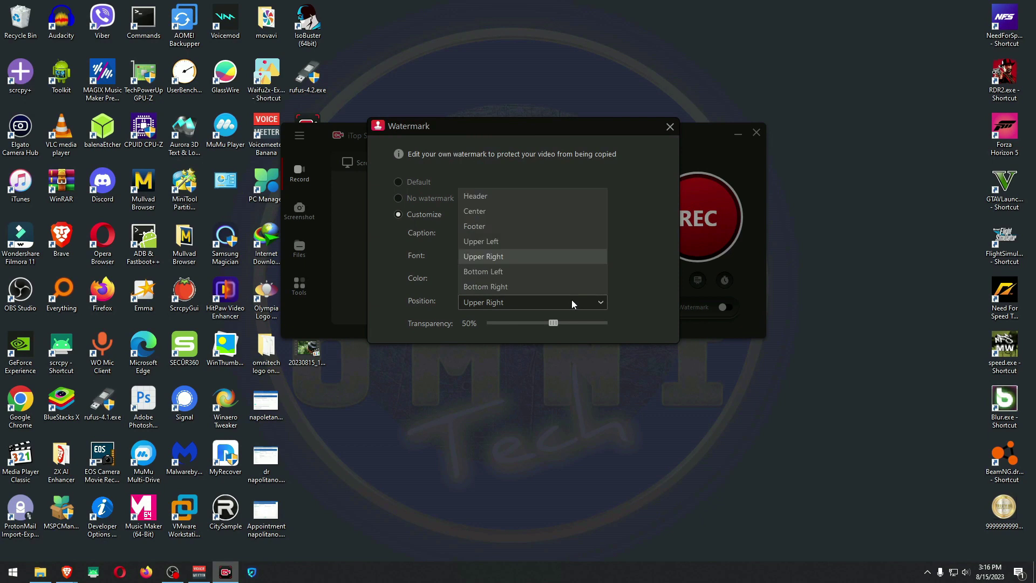
click(510, 286)
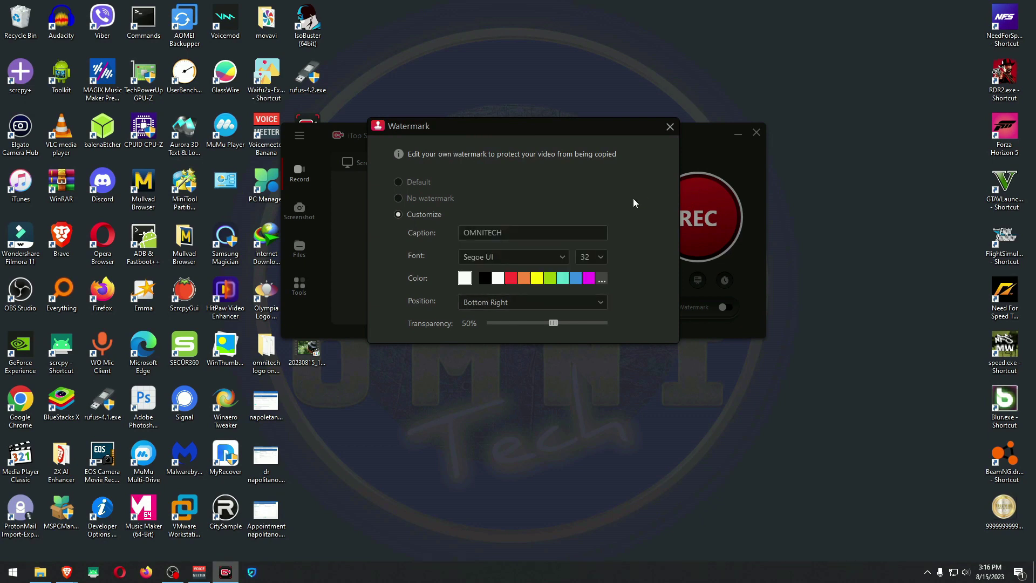
click(670, 126)
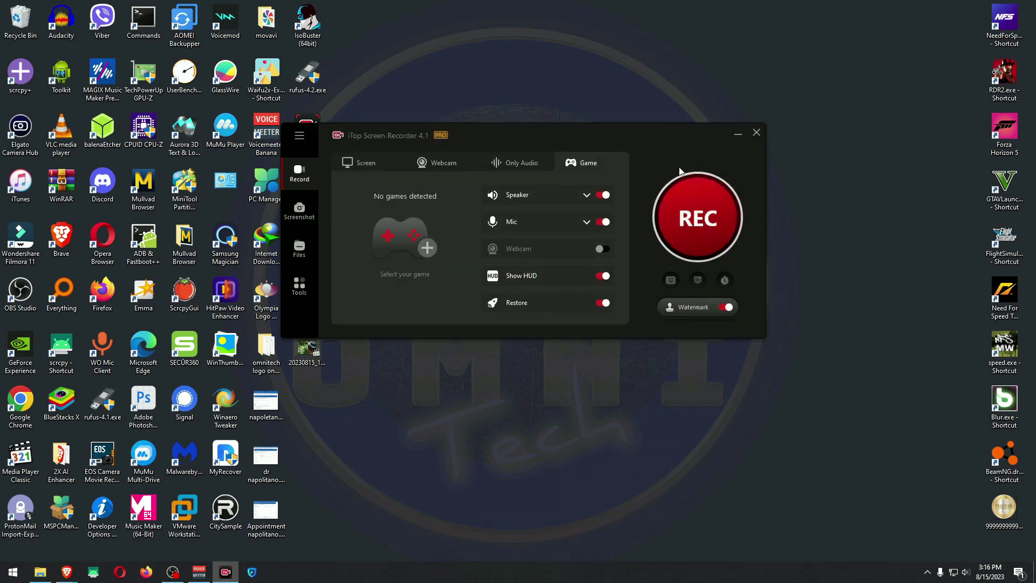
Reposition the recorder window to view the new recording 20230815_153823.mp4 in Files.
drag(639, 131, 610, 155)
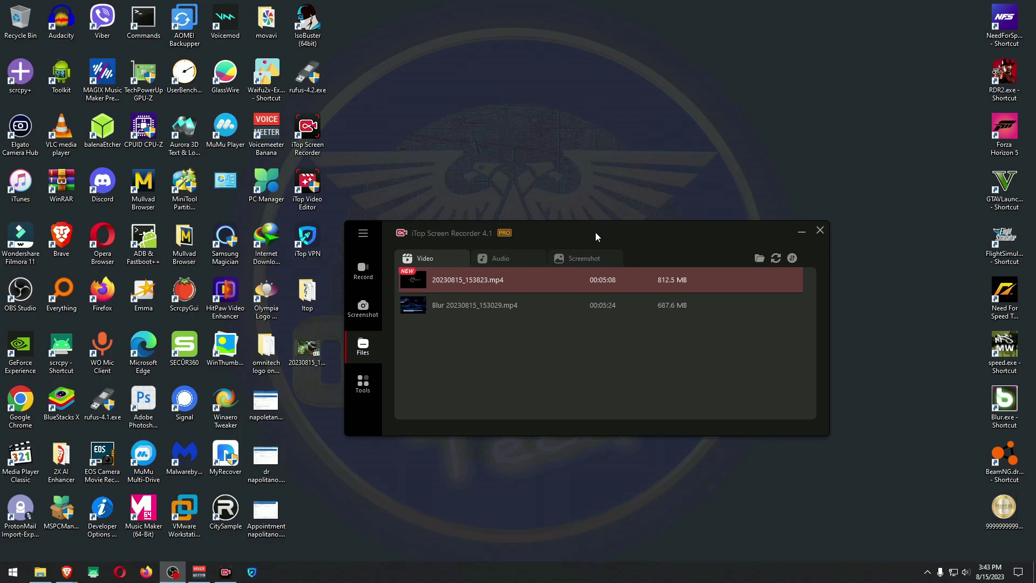
drag(596, 233, 590, 185)
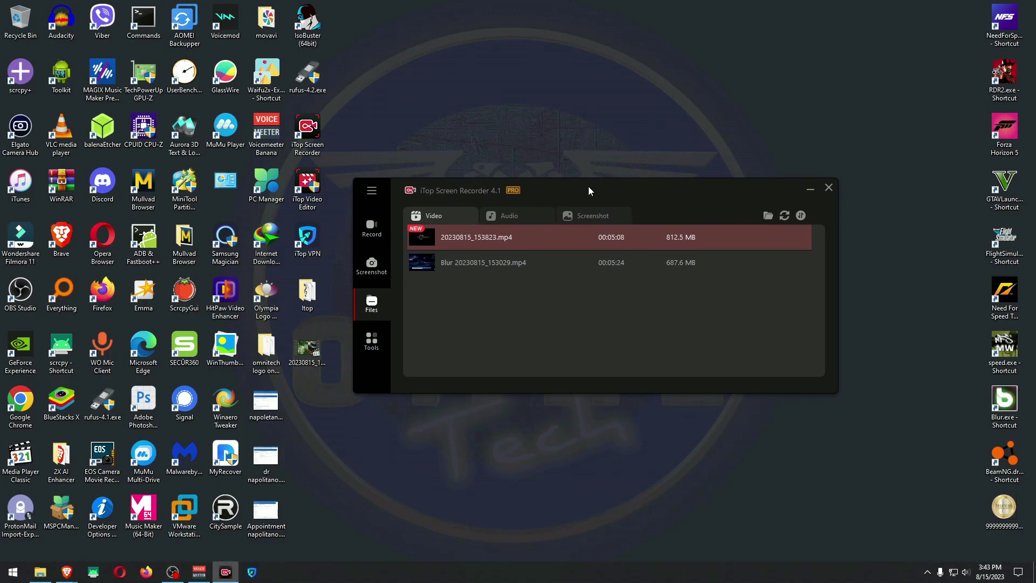
Play 20230815_153823.mp4 in MPC-HC and skip past the loading screen into the racing footage.
mouse_move(622, 243)
click(752, 237)
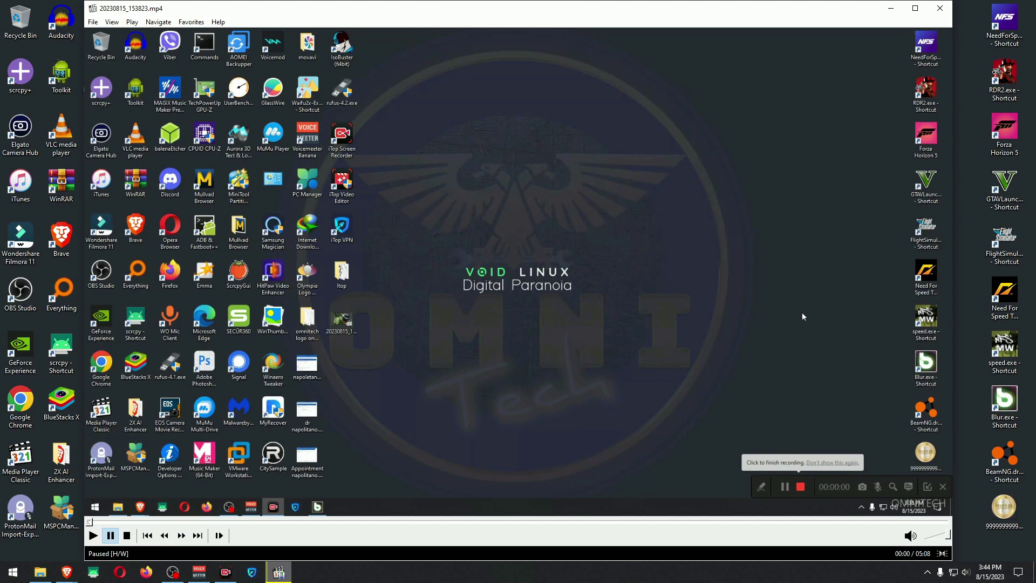
click(803, 313)
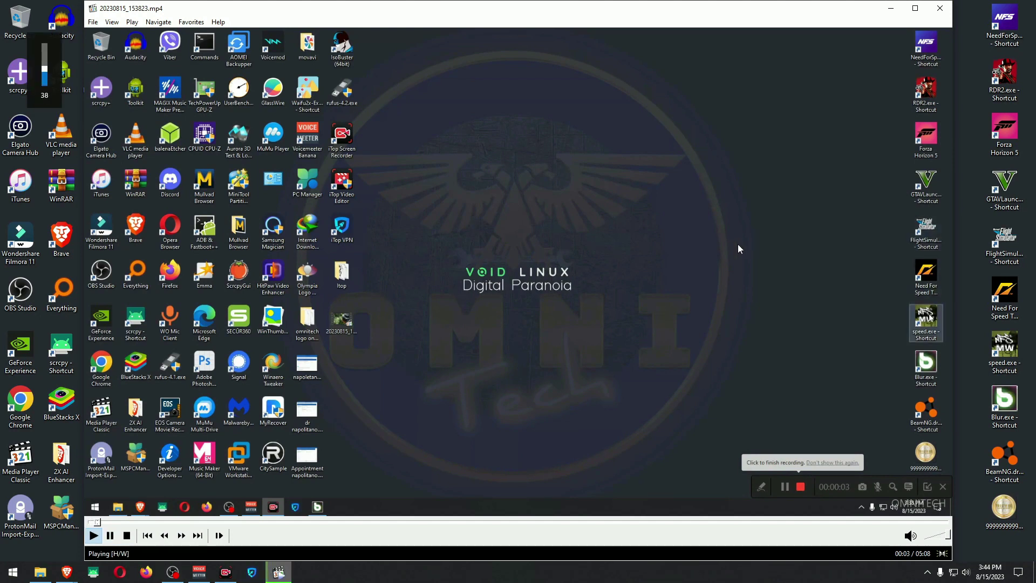
click(160, 522)
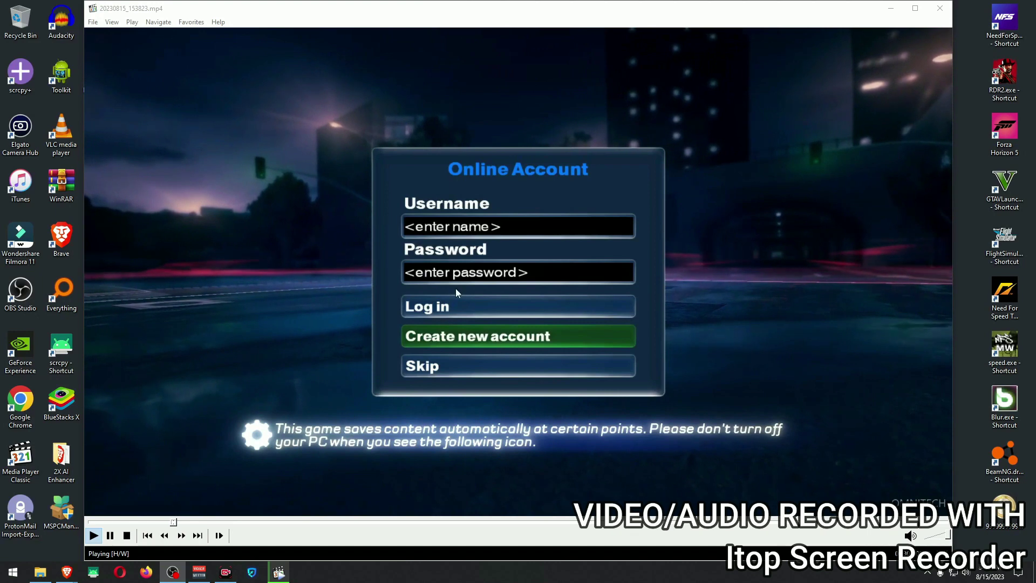
click(251, 522)
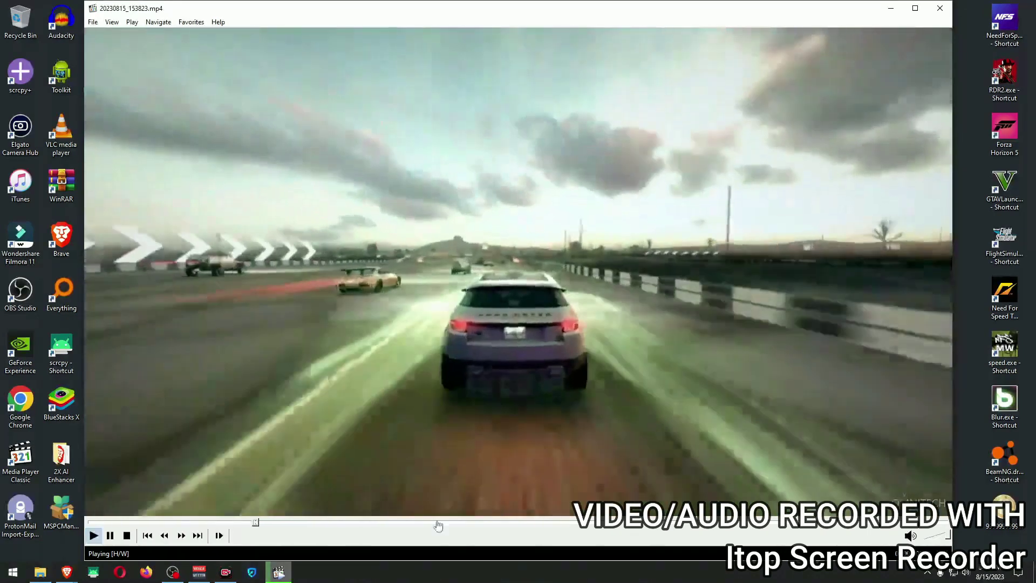
click(437, 522)
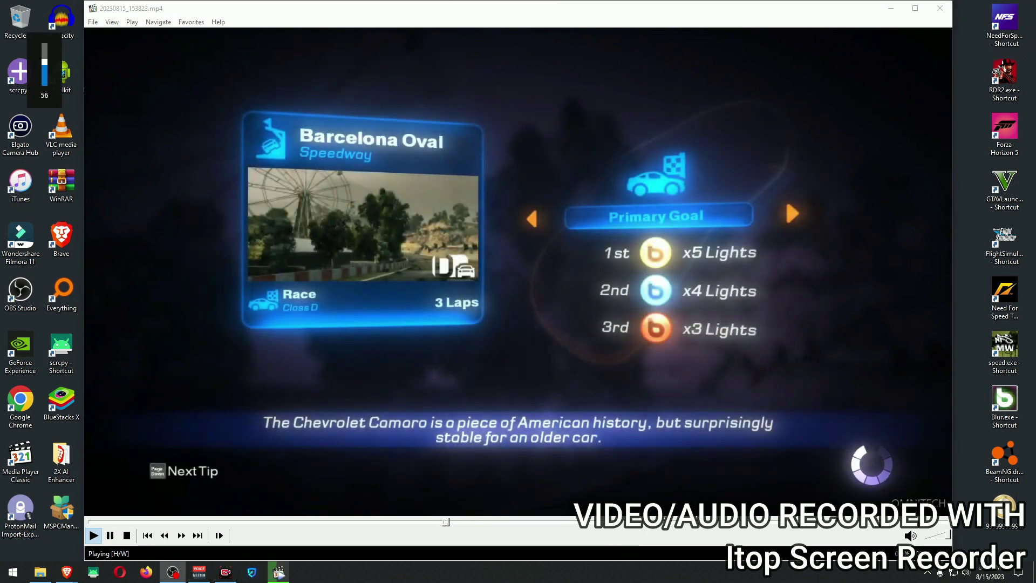
Lower the volume and skip through the race to the finish screen.
key(XF86AudioLowerVolume)
key(XF86AudioLowerVolume)
key(XF86AudioLowerVolume)
key(XF86AudioLowerVolume)
key(XF86AudioLowerVolume)
key(XF86AudioLowerVolume)
key(XF86AudioLowerVolume)
key(XF86AudioLowerVolume)
key(XF86AudioLowerVolume)
key(XF86AudioLowerVolume)
key(XF86AudioLowerVolume)
key(XF86AudioLowerVolume)
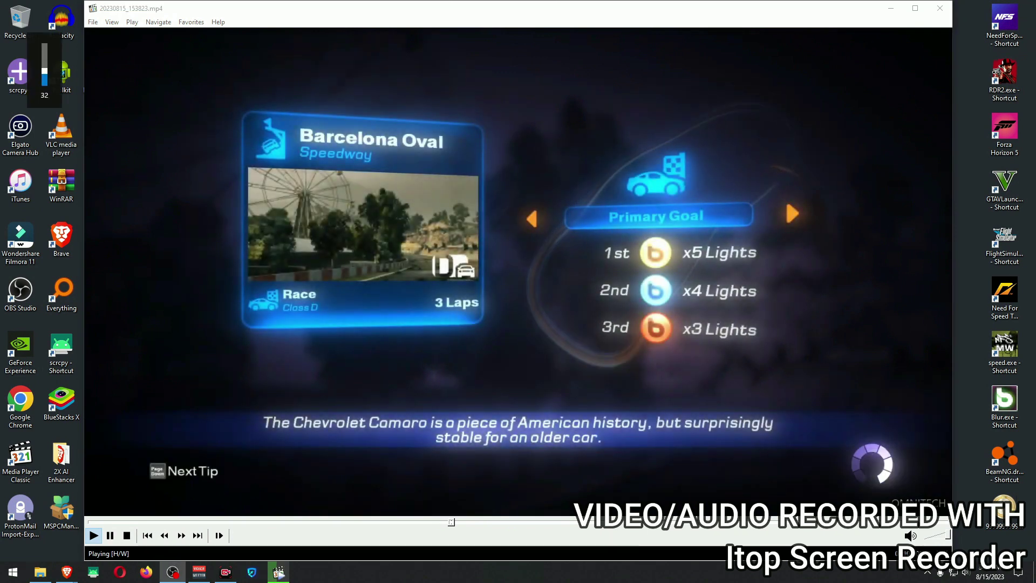
click(485, 523)
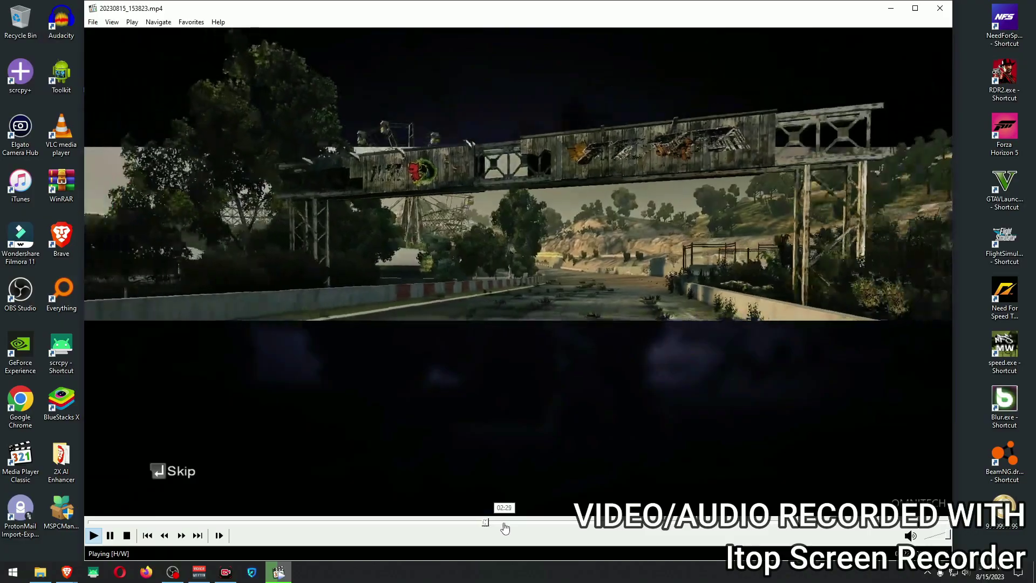
click(530, 523)
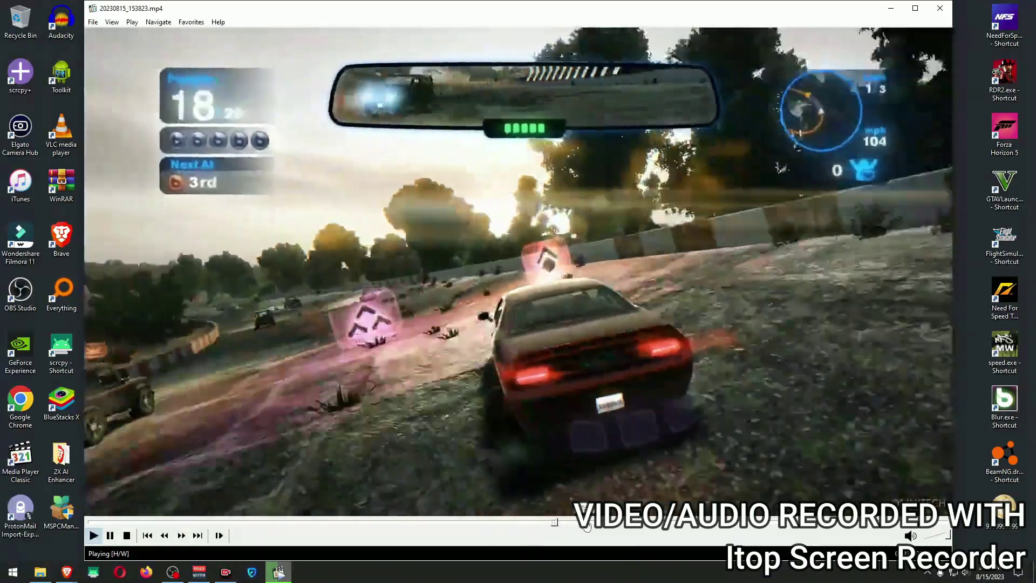
click(610, 523)
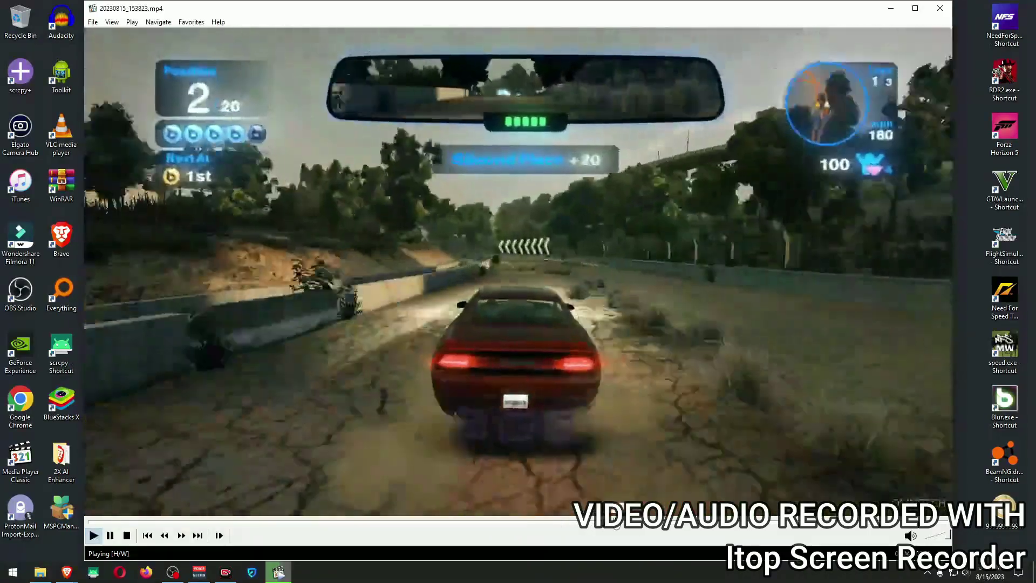
click(803, 522)
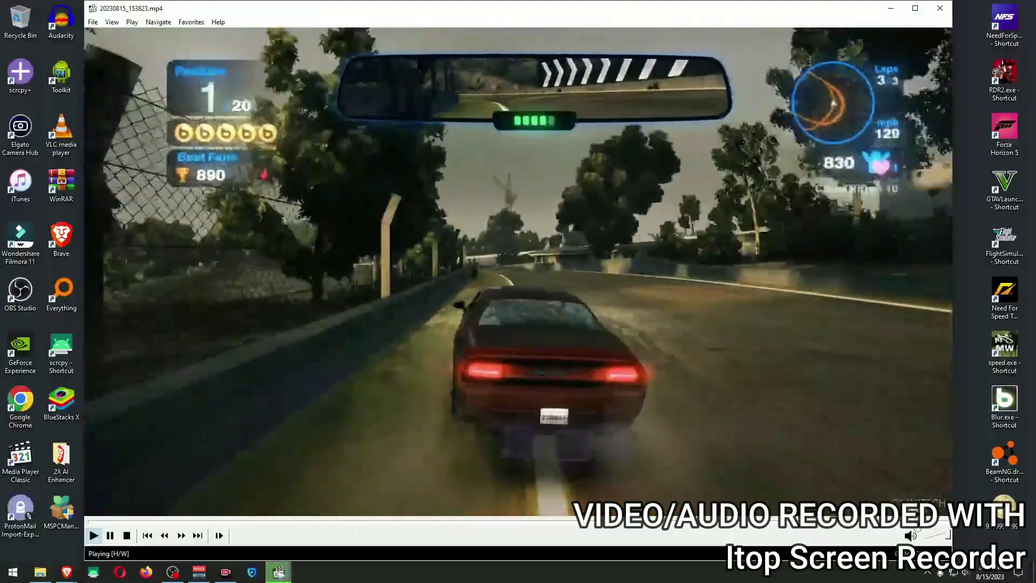
click(942, 522)
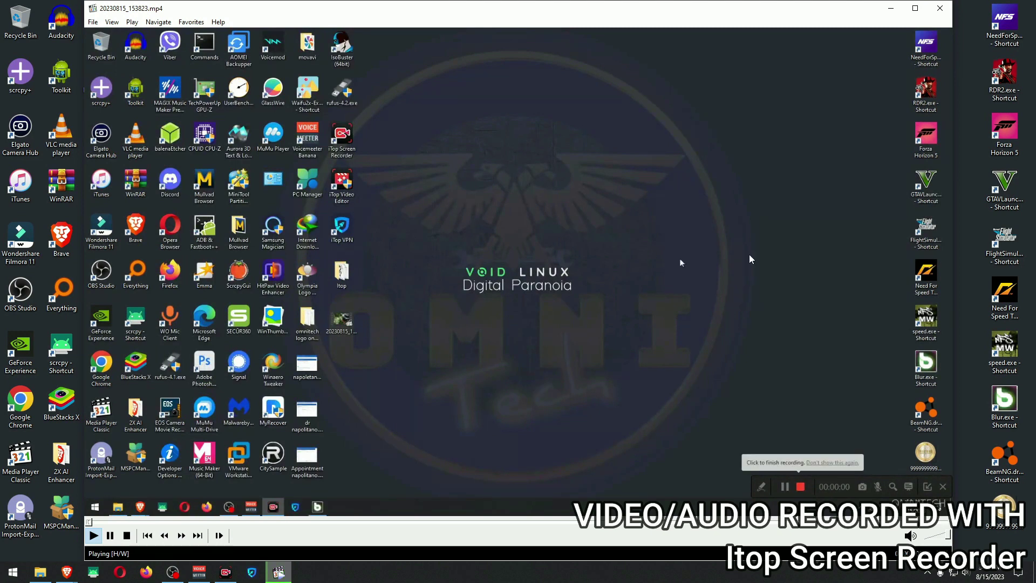
Close MPC-HC, reposition the recorder window and show its Files list of recordings.
click(940, 8)
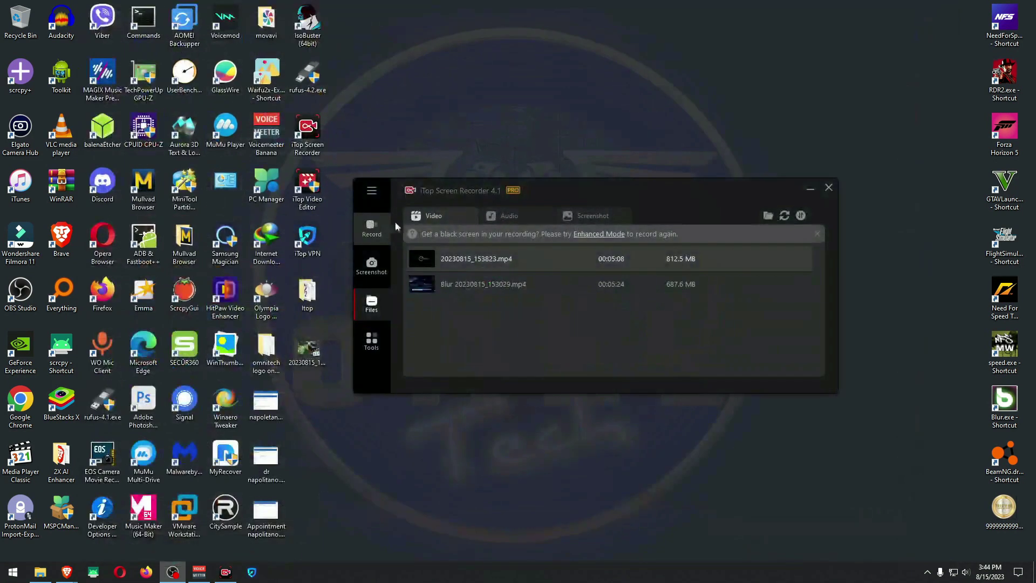
drag(623, 183, 621, 158)
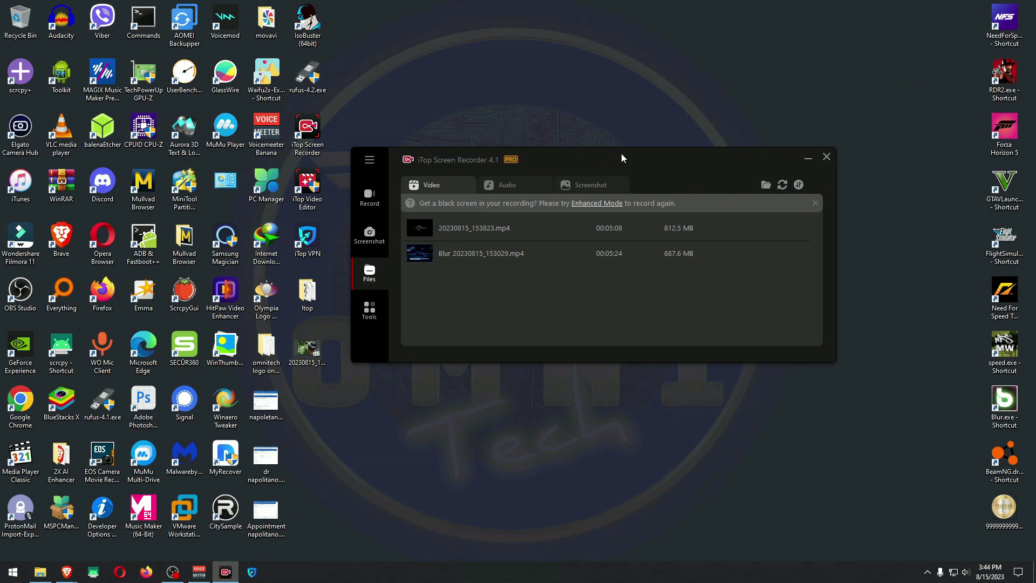
drag(615, 159, 597, 169)
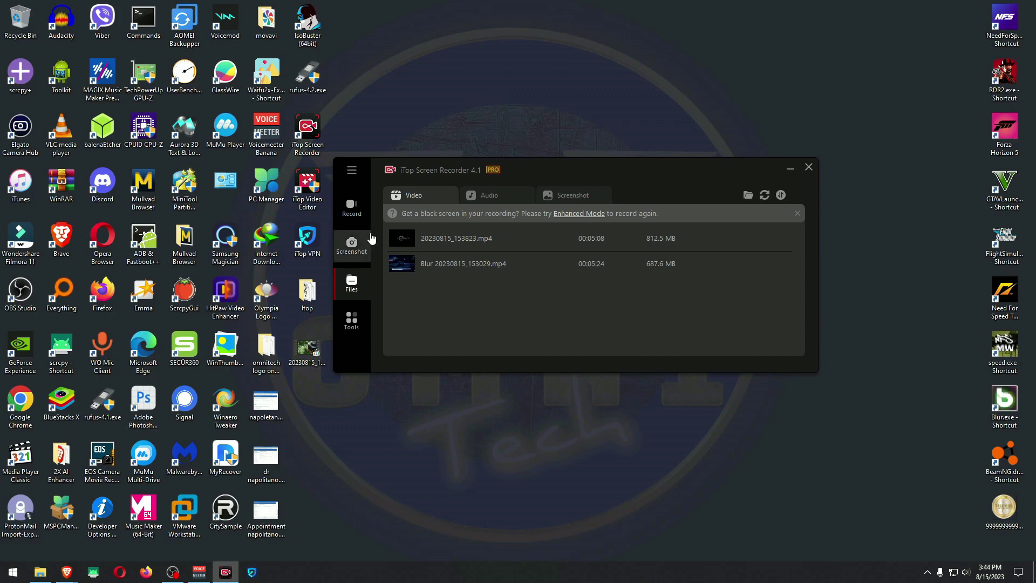
click(352, 208)
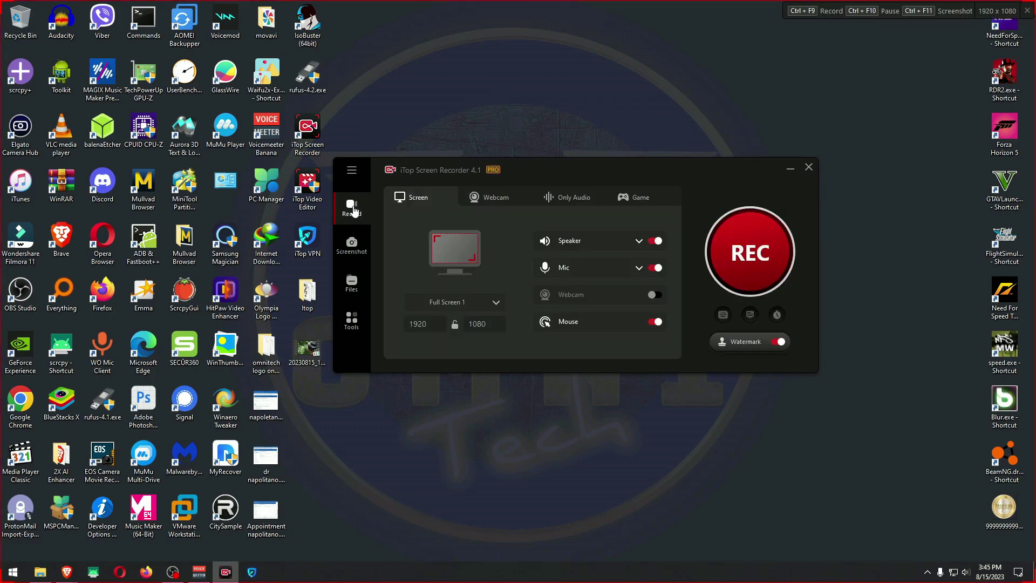
click(351, 285)
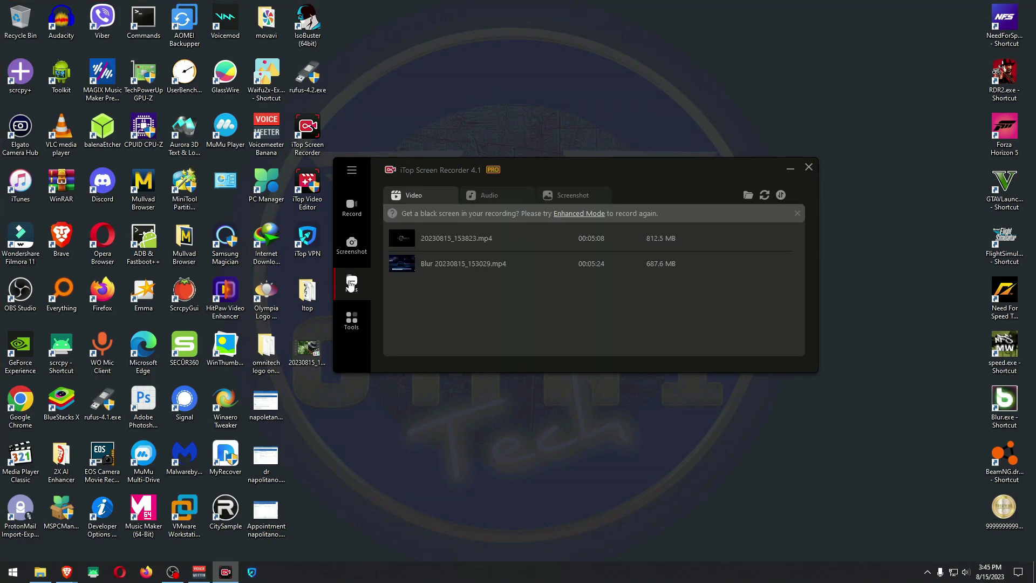
Switch to Game recording mode, keeping Speakers (High Definition Audio Device) as output.
click(352, 209)
click(627, 197)
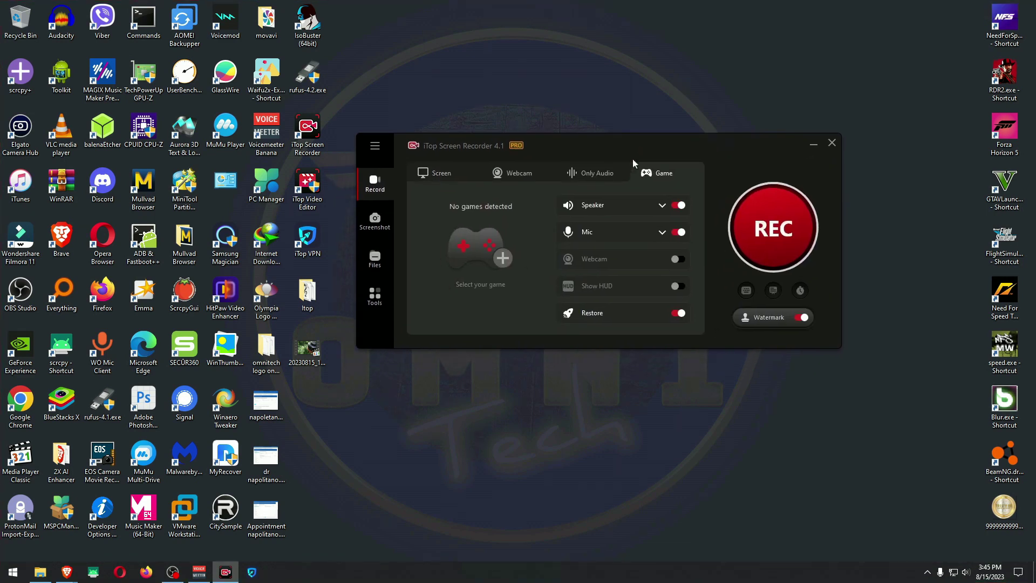
click(662, 205)
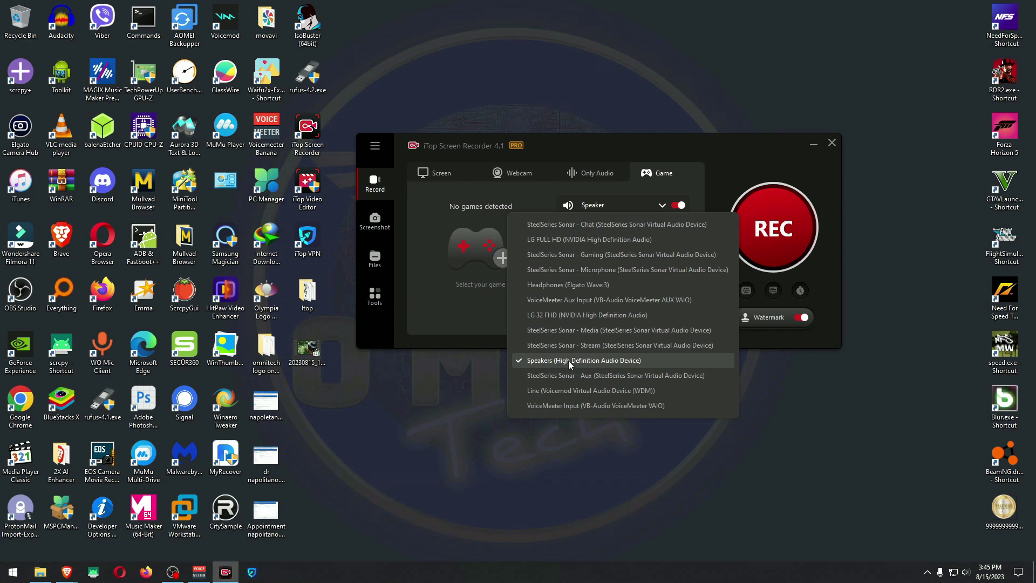
click(712, 165)
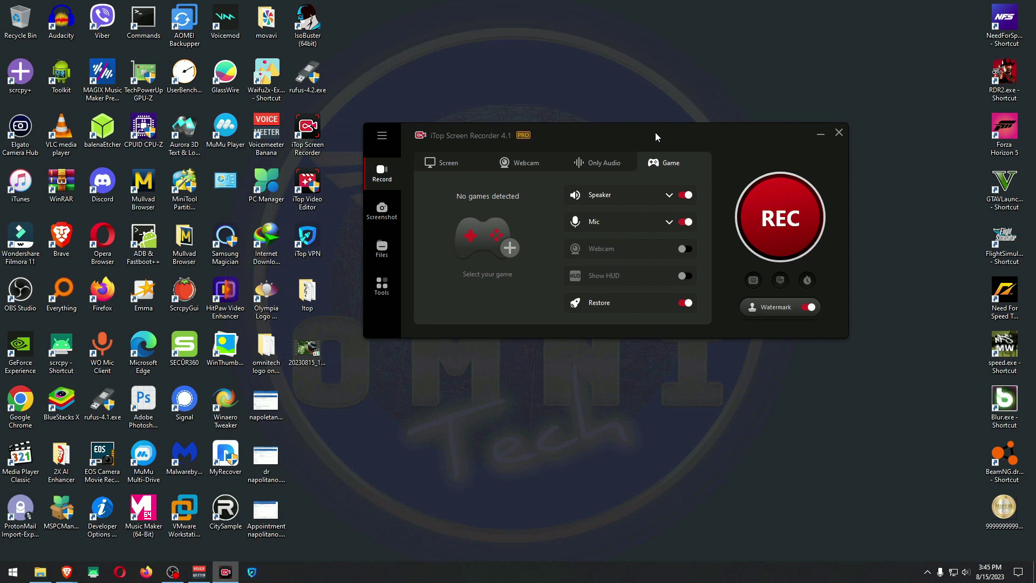
drag(656, 136, 634, 137)
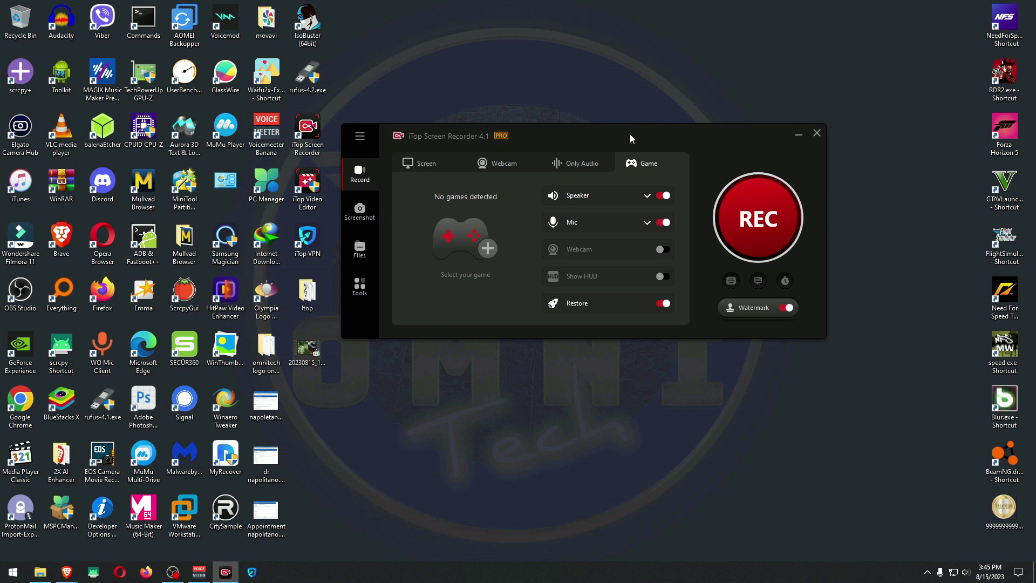
drag(630, 134, 625, 136)
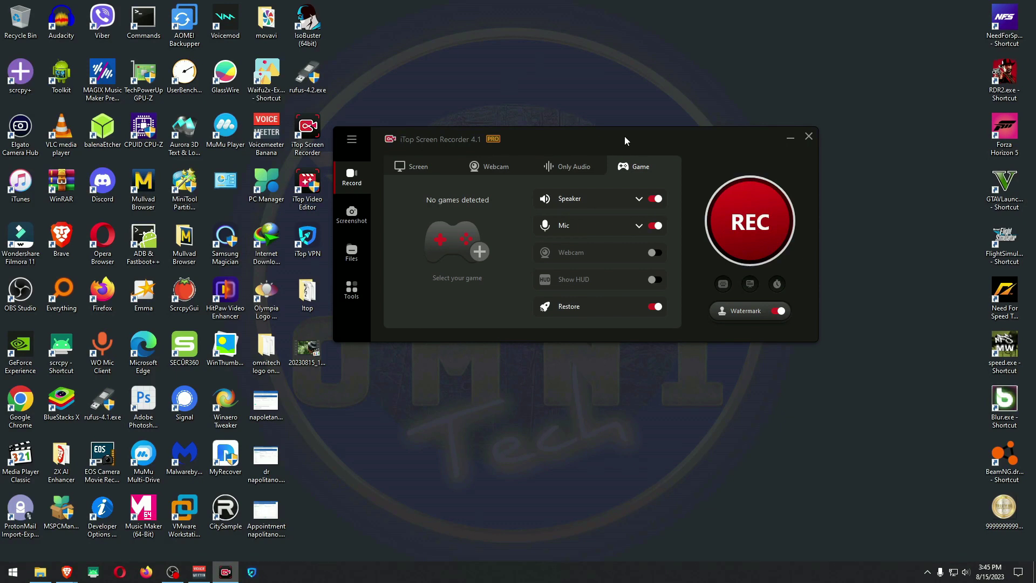
Show the Tools panel, then the Screen, Only Audio and Webcam recording modes.
click(354, 290)
click(363, 180)
click(416, 172)
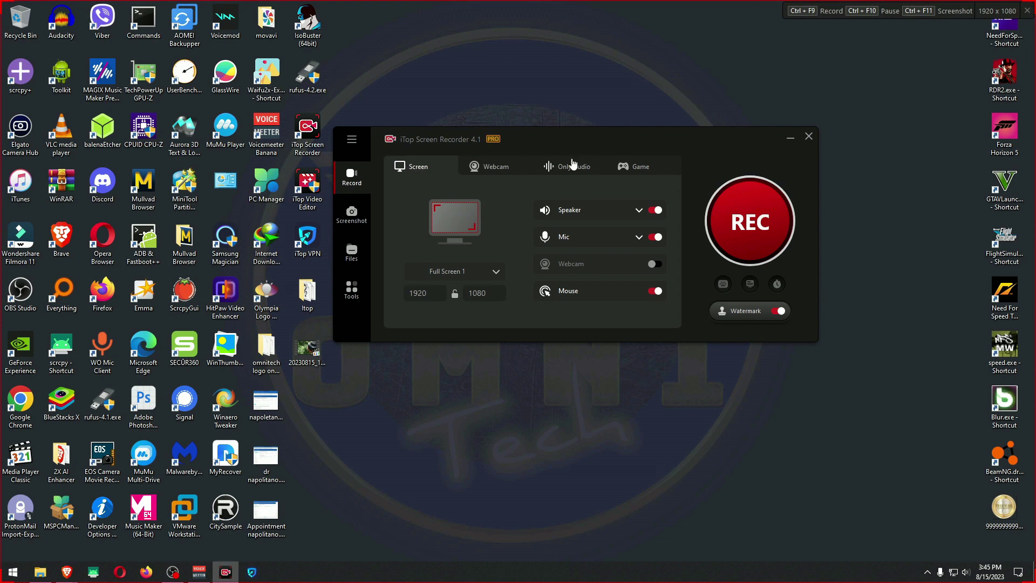
click(572, 166)
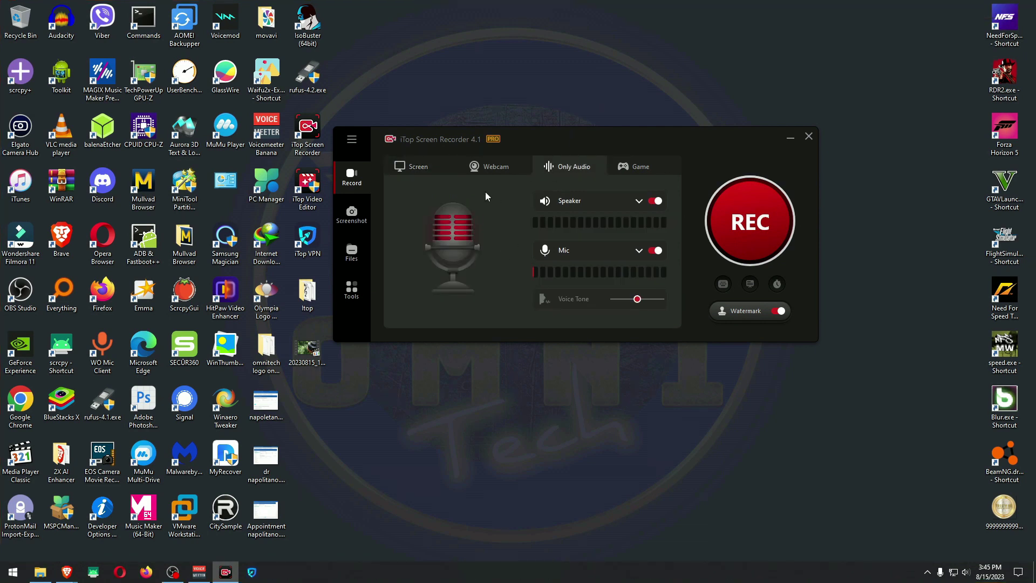
click(477, 166)
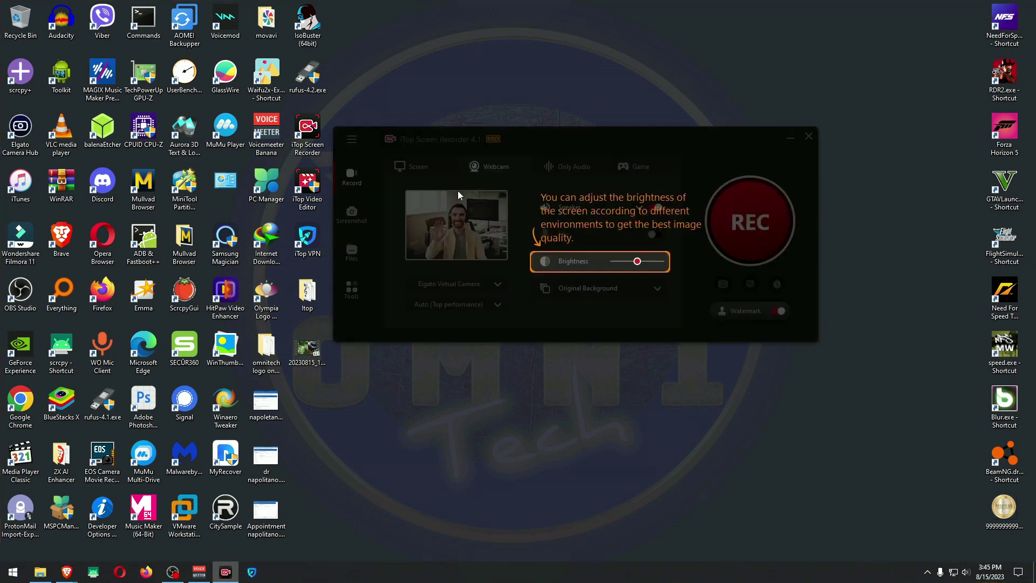
Dismiss the webcam tutorial tip and close the recorder window.
click(404, 167)
click(405, 166)
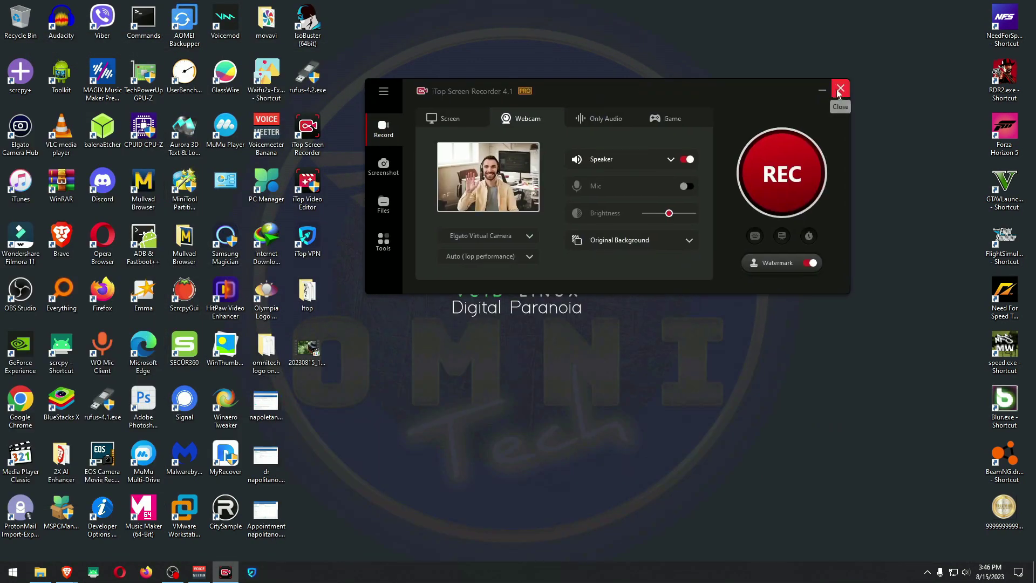
click(840, 89)
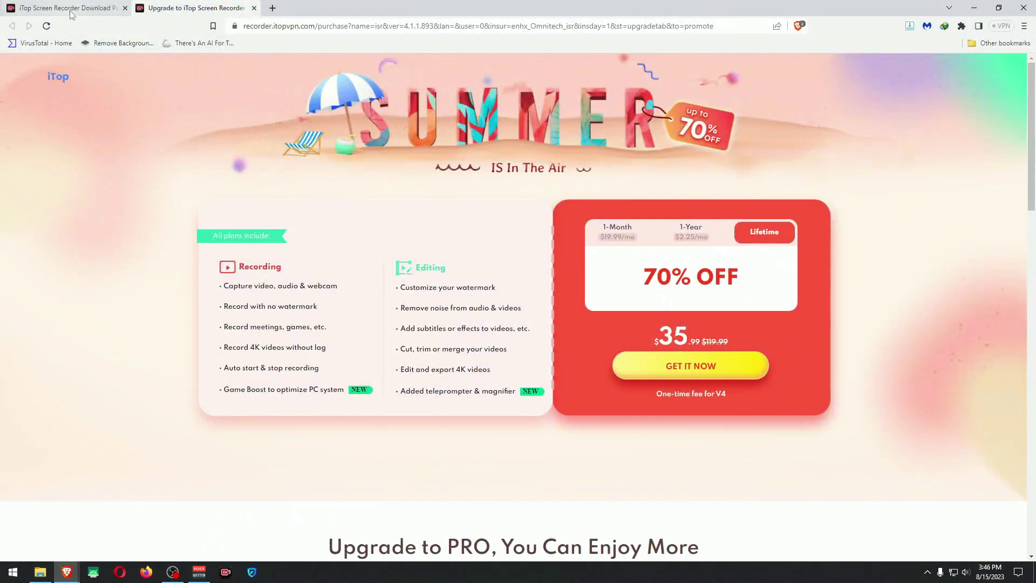
In the first tab, return to the home page and open the Get 60% OFF store page.
click(70, 9)
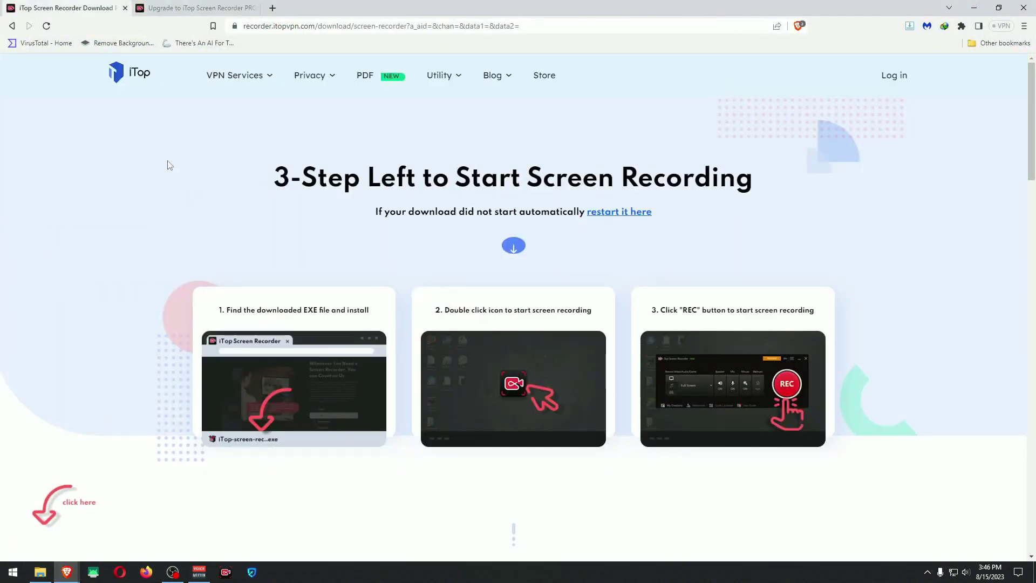
mouse_move(284, 86)
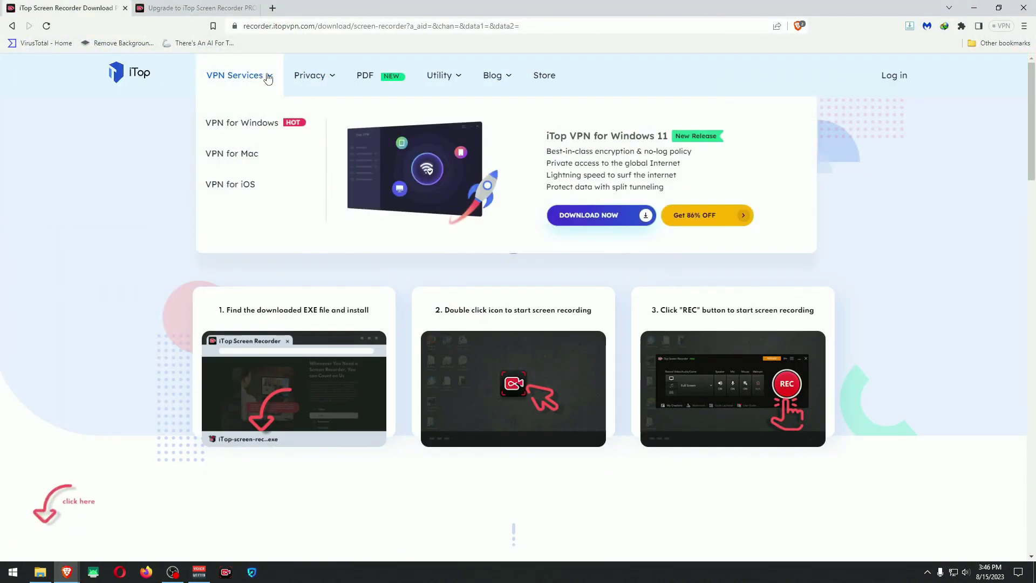
click(11, 26)
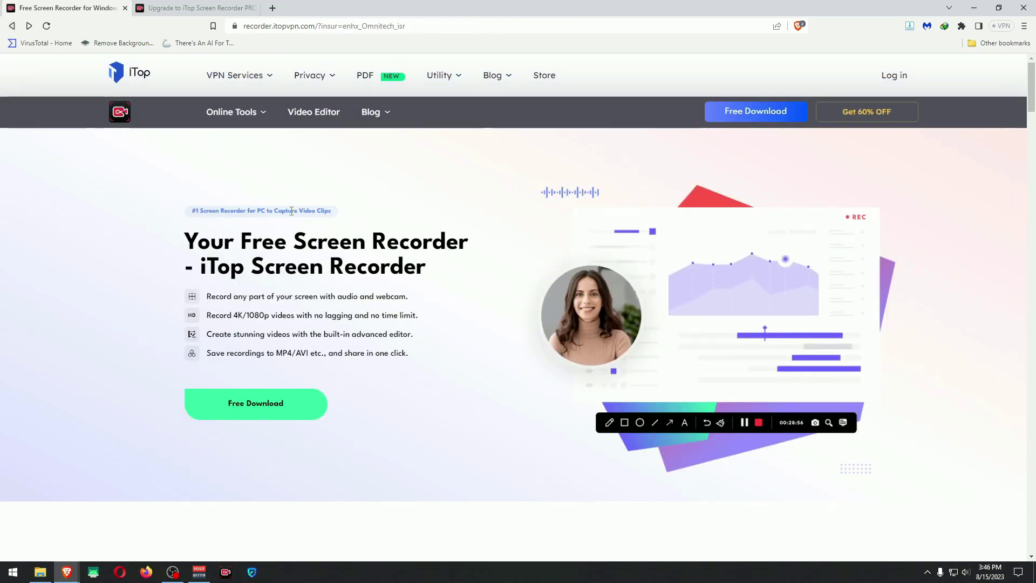
click(857, 113)
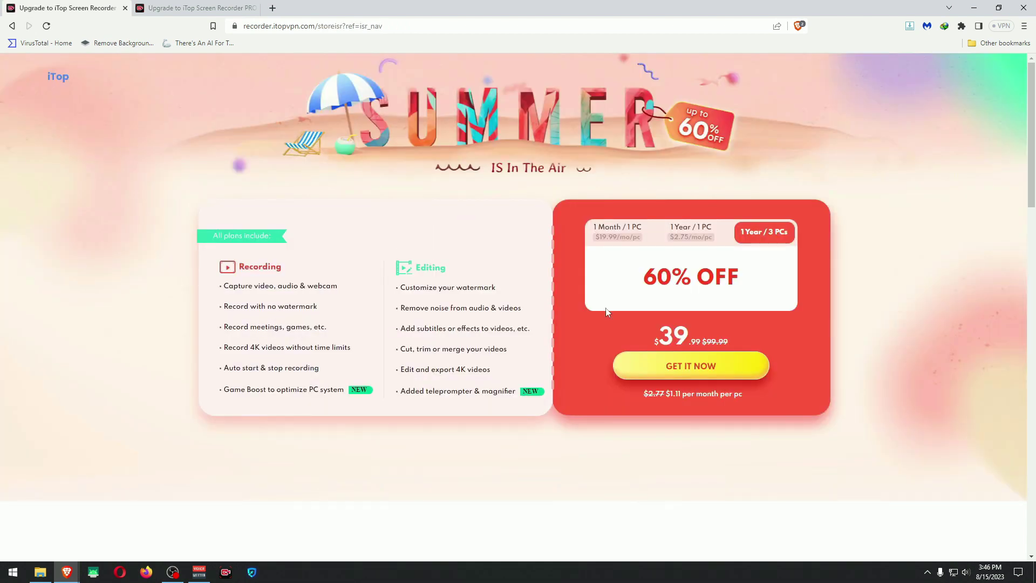
Compare the 1 Year / 1 PC and 1 Year / 3 PCs plans, ending on 1 PC.
drag(634, 335, 801, 333)
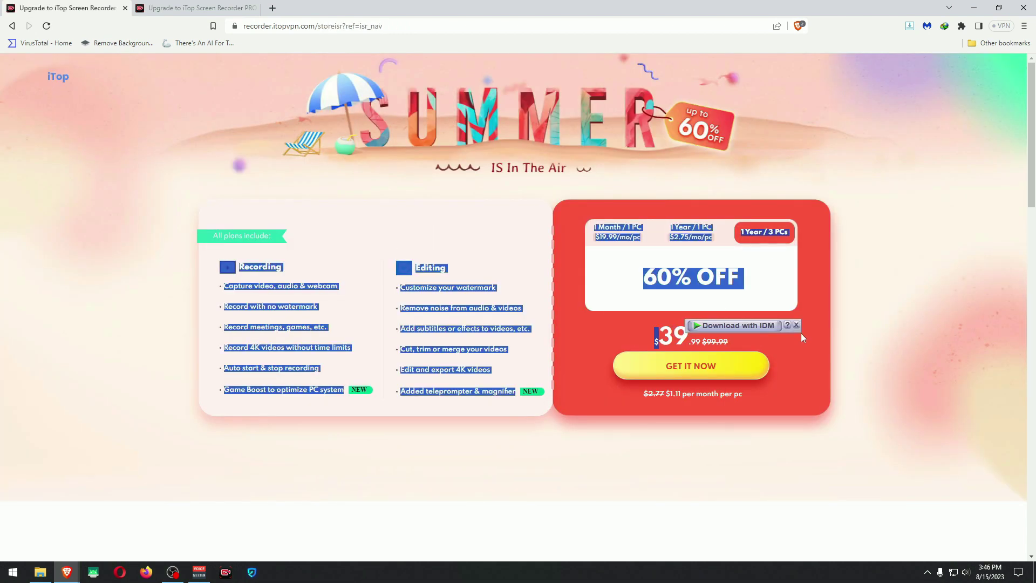
click(718, 338)
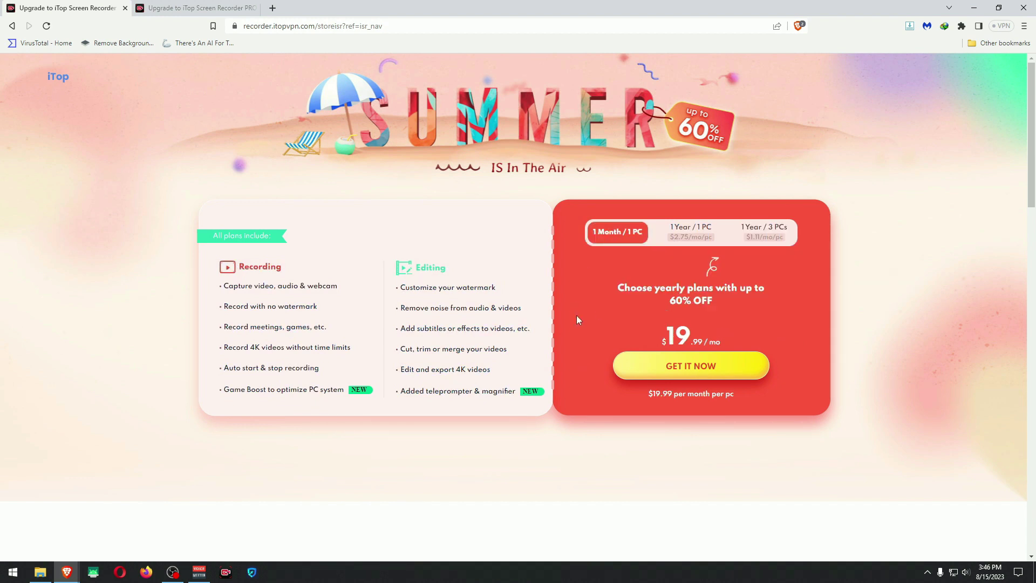
click(682, 236)
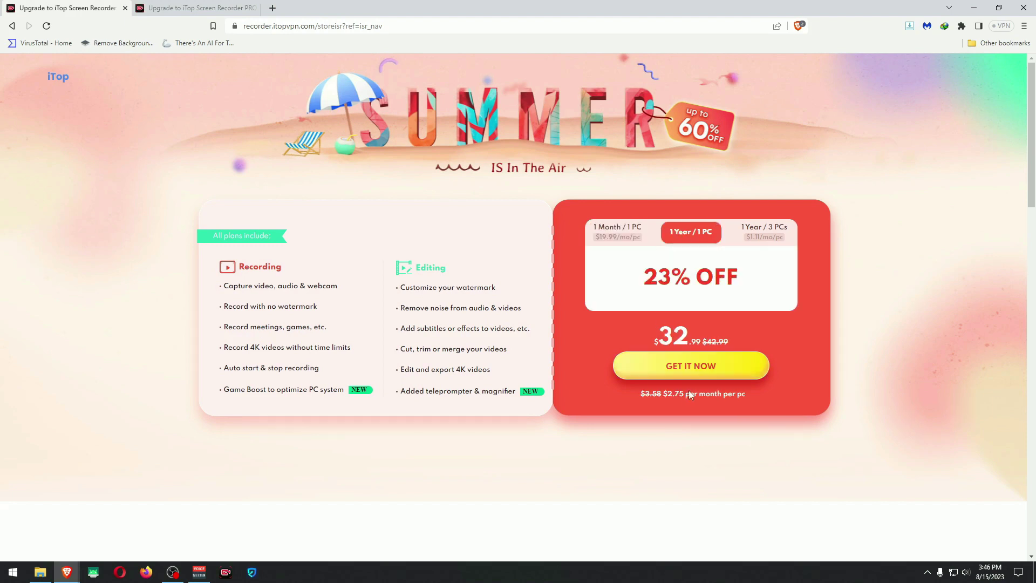
click(765, 236)
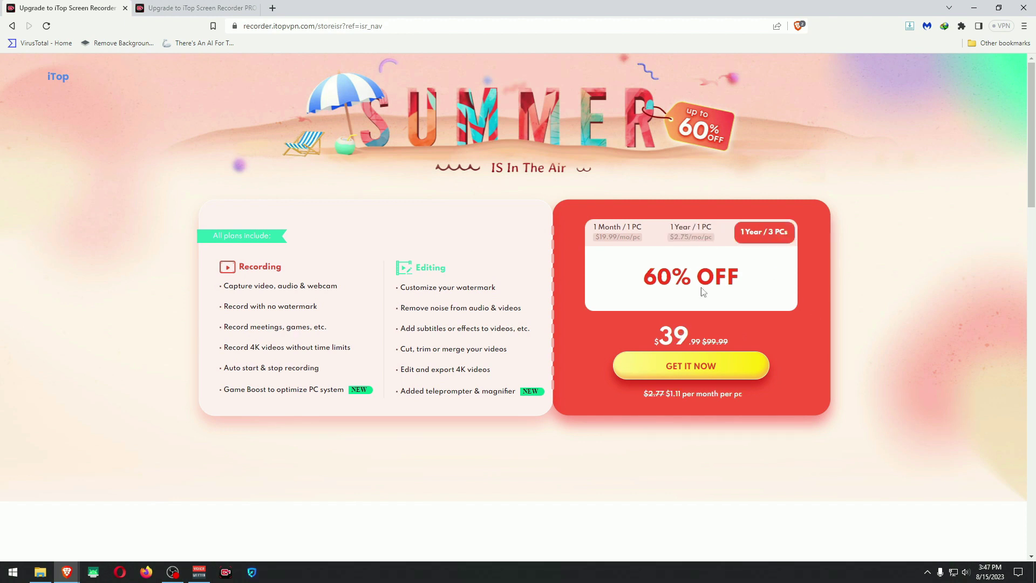
click(707, 229)
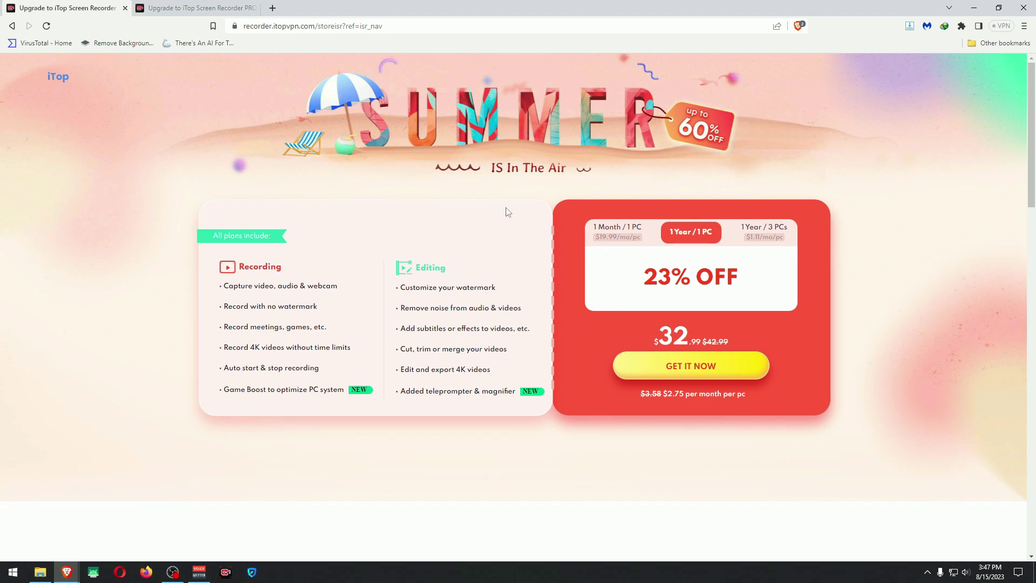
Scroll through the plan comparison table to the footer, then go back with Alt+Left.
scroll(92, 208, down, 15)
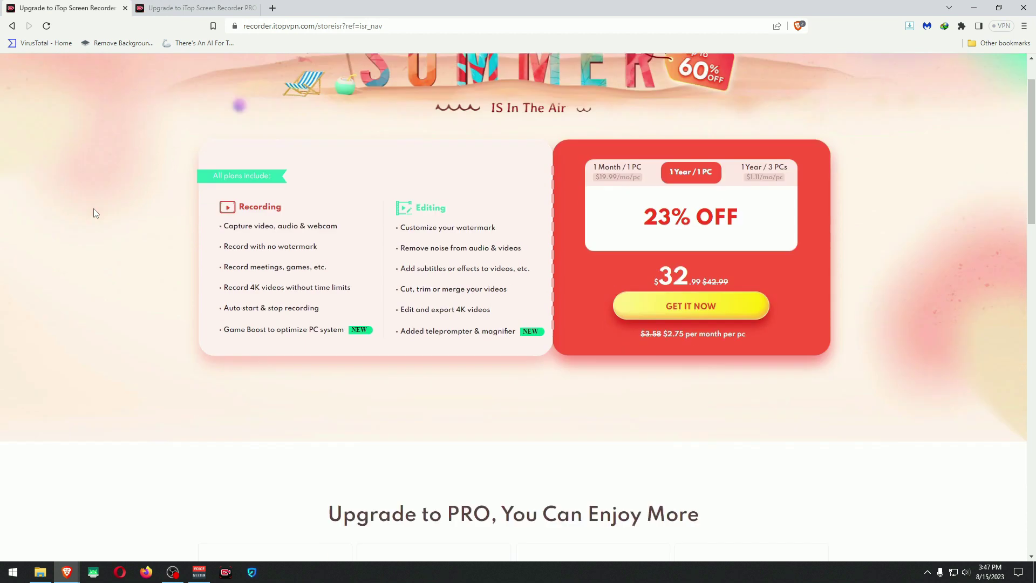
scroll(94, 186, up, 2)
scroll(93, 187, up, 1)
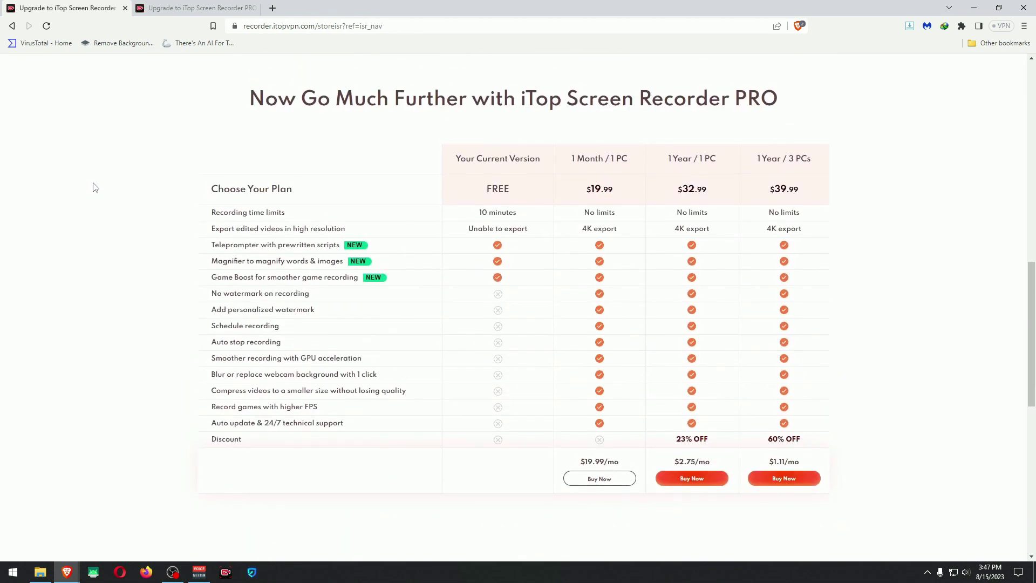
scroll(94, 187, down, 3)
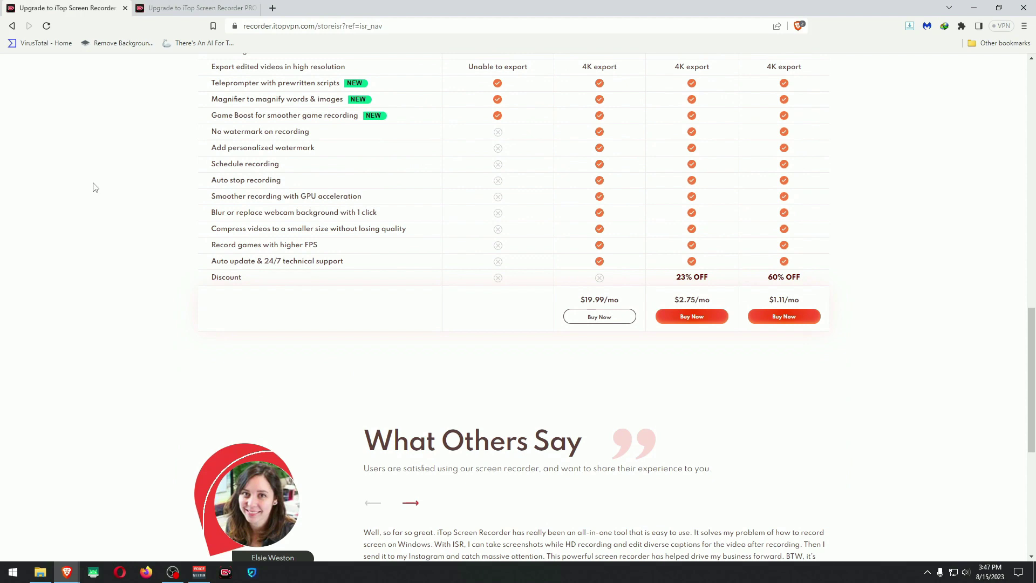
scroll(93, 187, down, 5)
scroll(95, 187, down, 2)
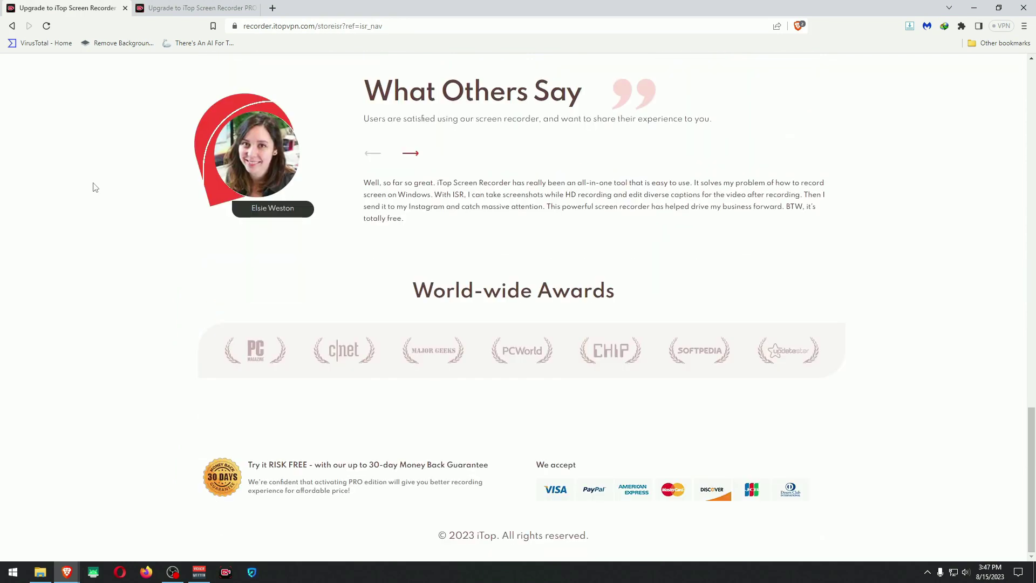
scroll(93, 186, up, 20)
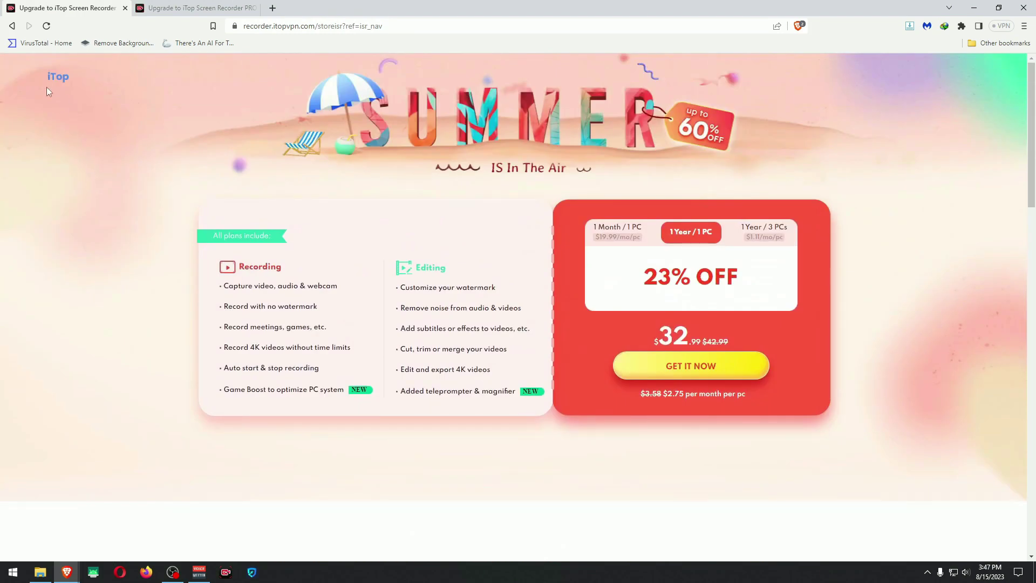
key(alt+Left)
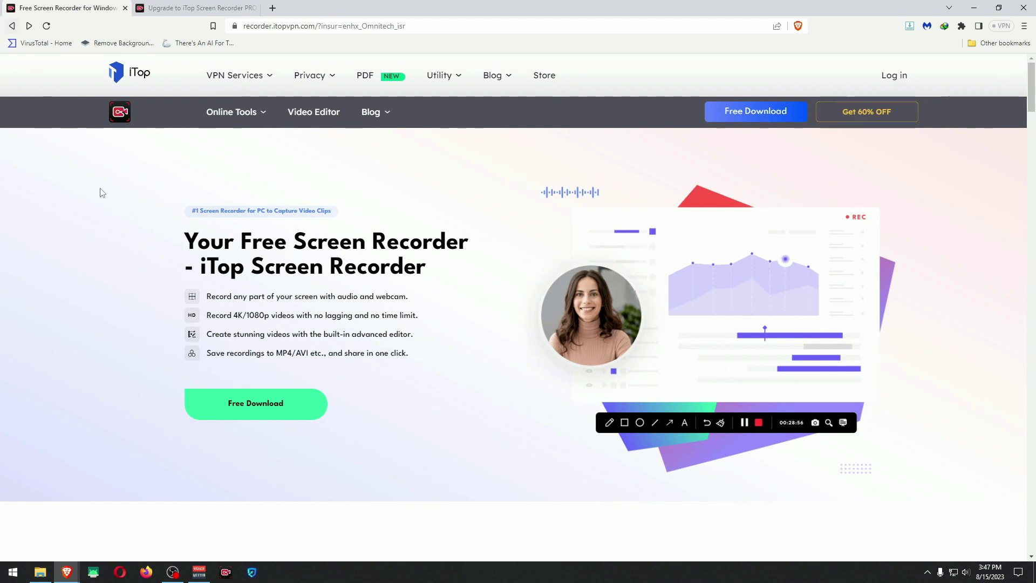